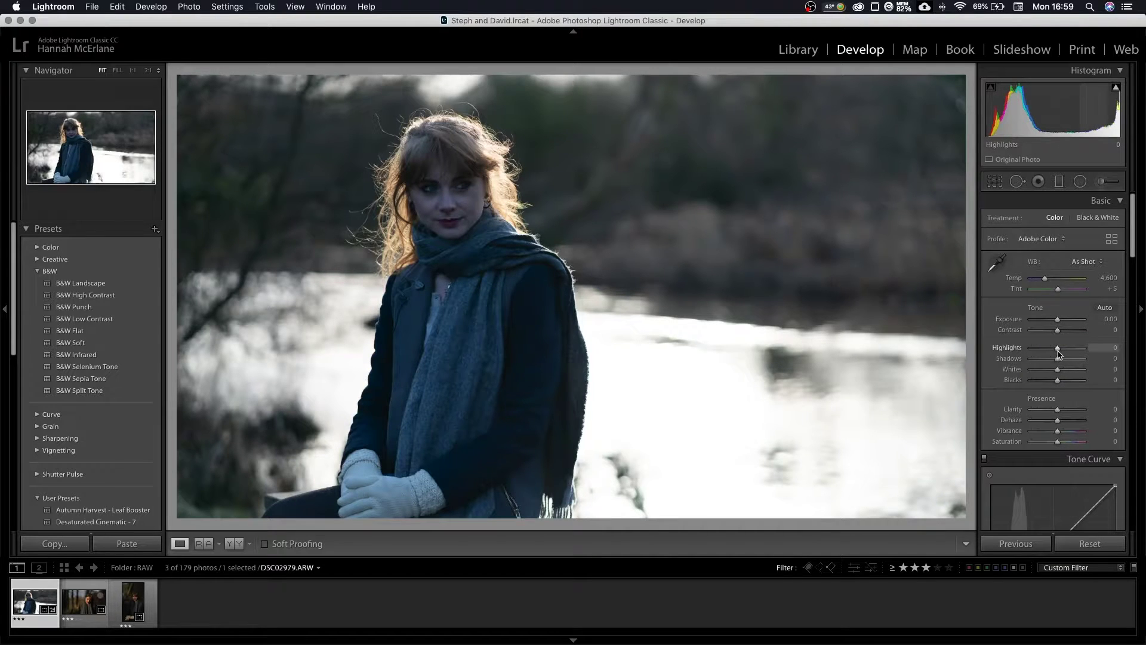
Lower the photo's Highlights to -100 and raise its Shadows to +54
drag(1058, 352, 1026, 364)
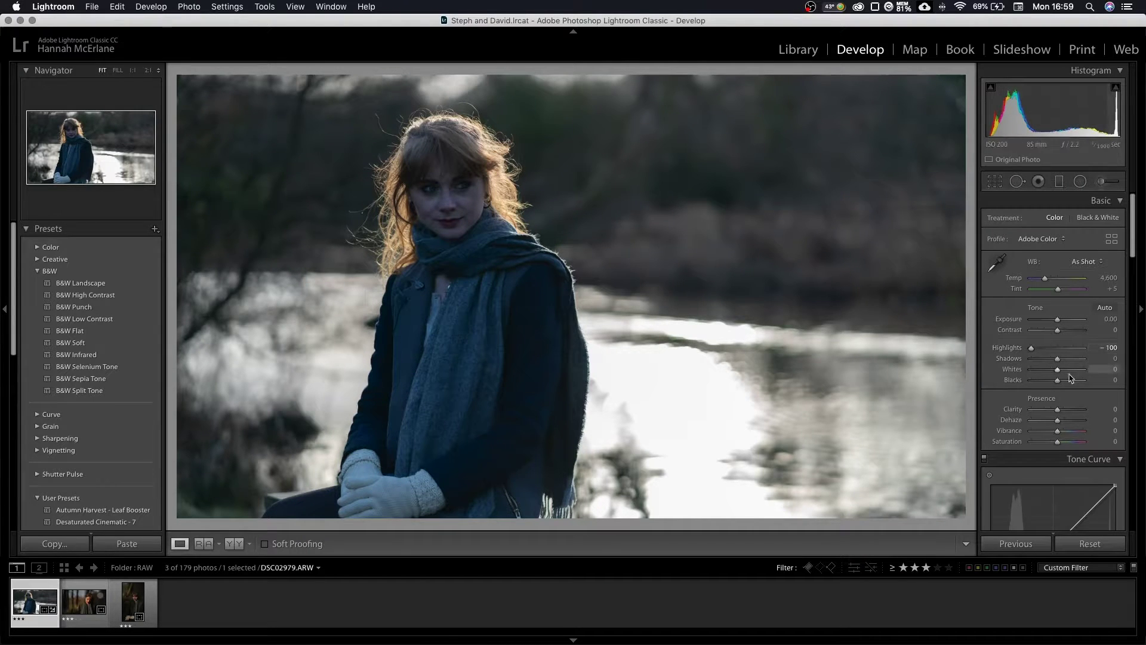
drag(1061, 365, 1073, 359)
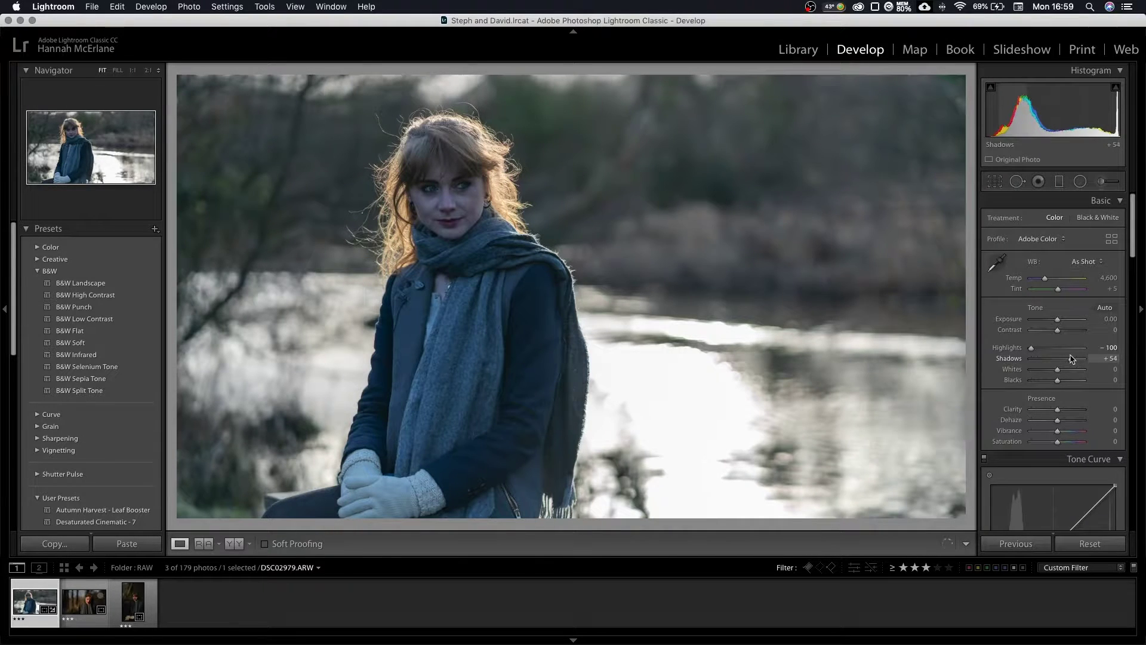
Warm the white balance to a temperature of 5,250 and reduce the tint slightly
click(1108, 277)
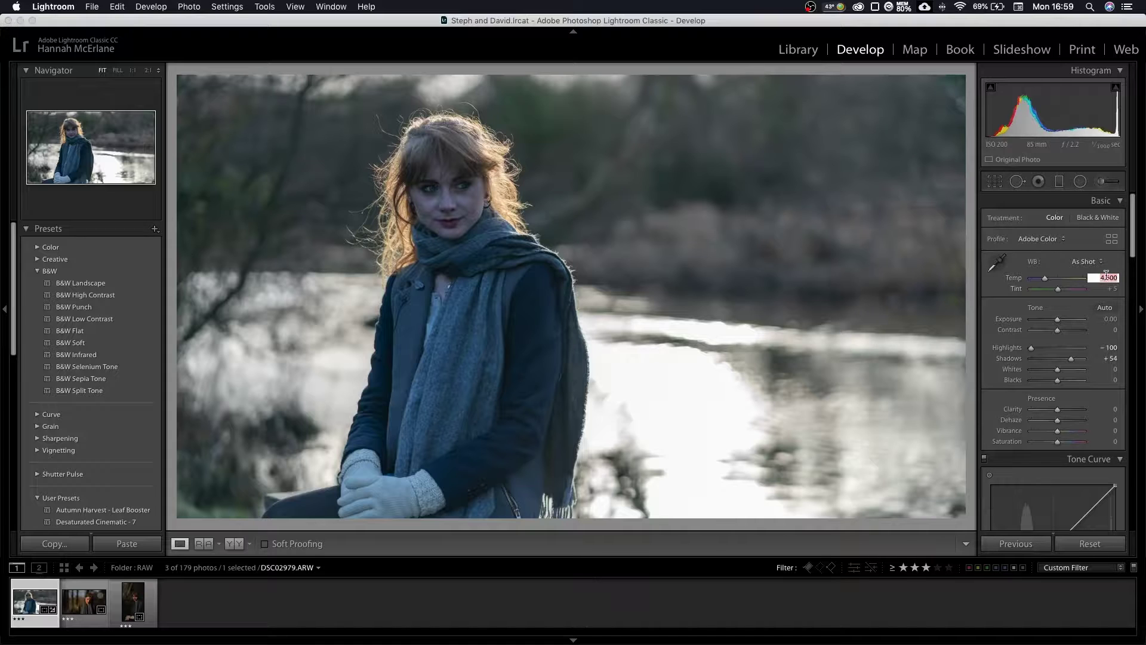
text(4900)
key(Return)
key(Down)
key(Down)
key(Up)
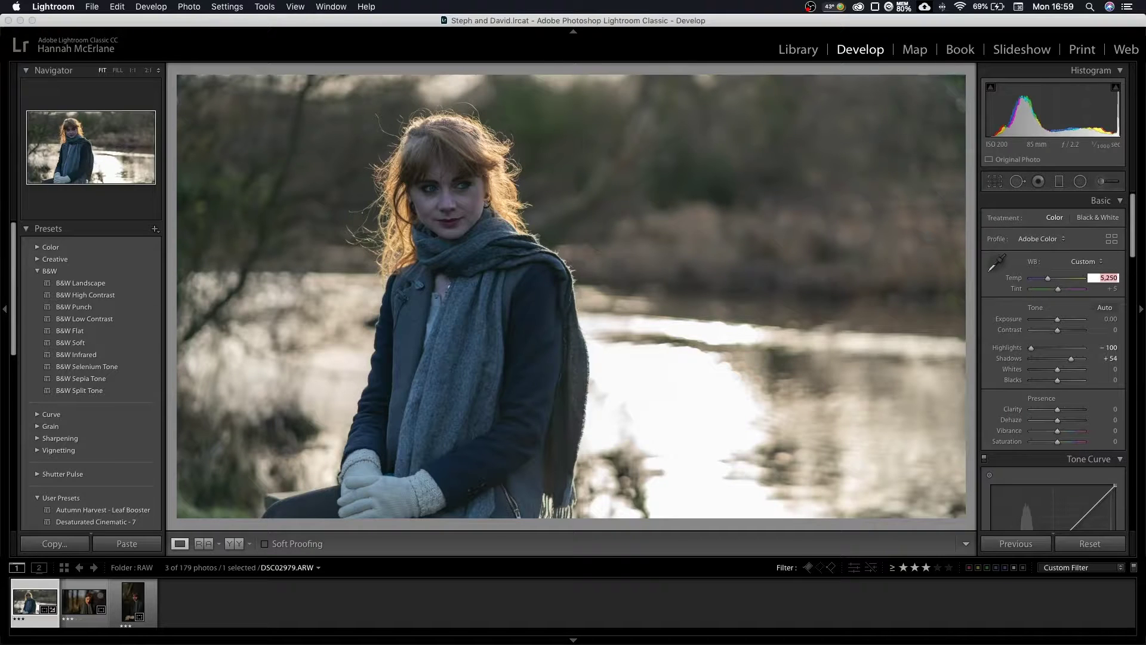
click(1113, 290)
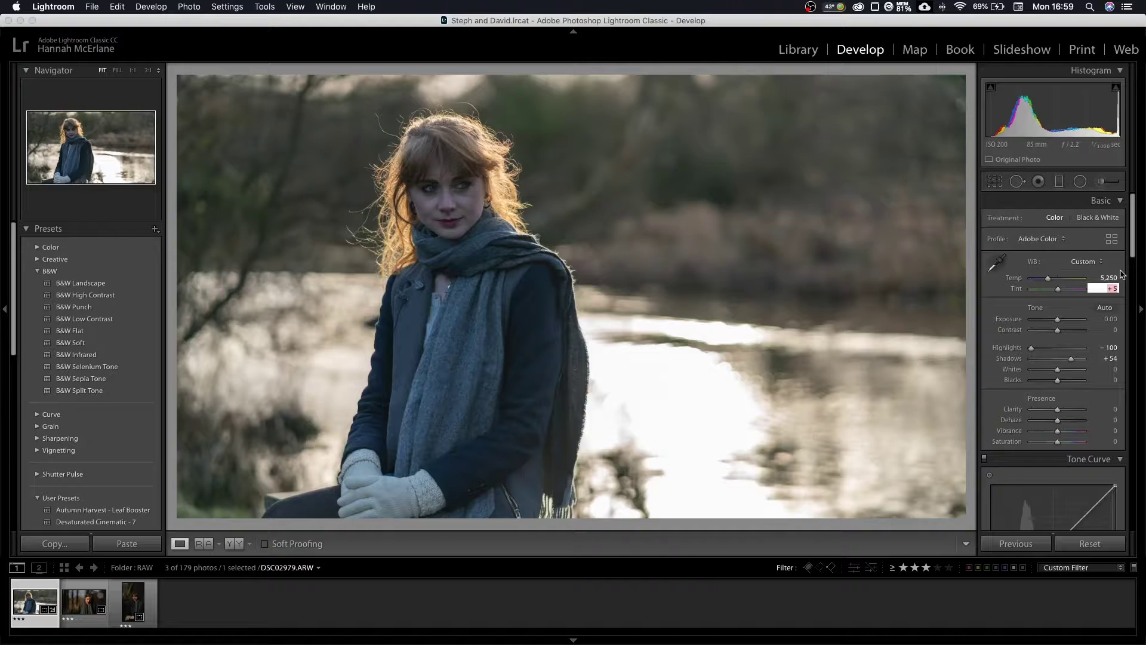
key(Down)
key(Down)
key(Down)
Set Clarity to +3, Vibrance to +50 and Saturation to -9, and compare the photo with its original version
scroll(1060, 297, down, 3)
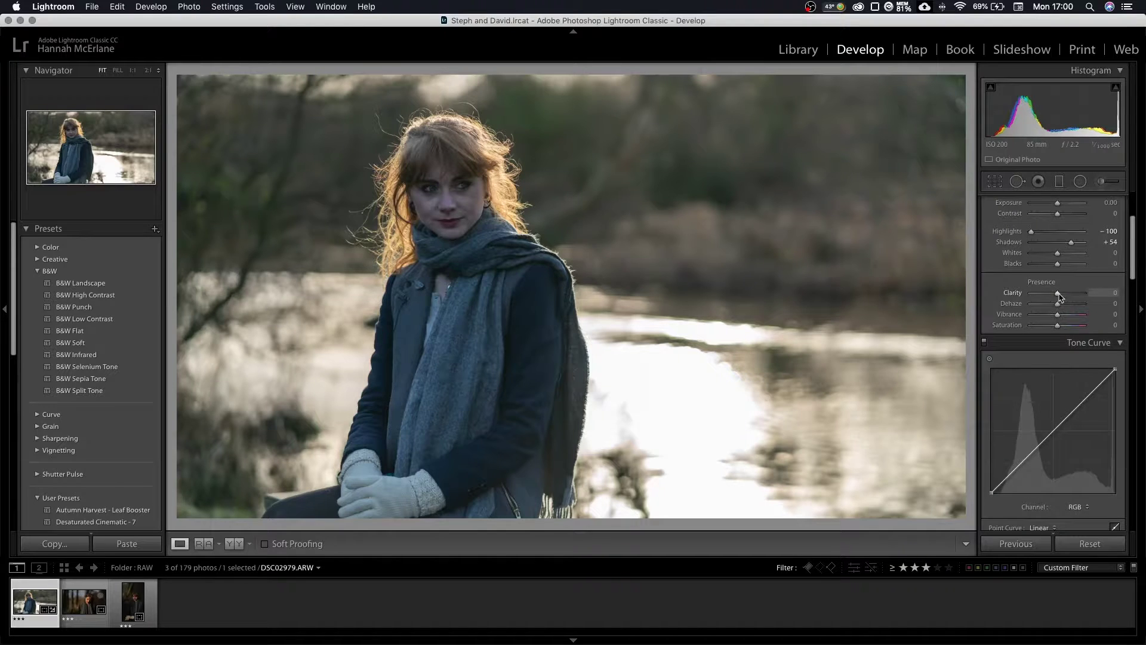
drag(1059, 295, 1060, 297)
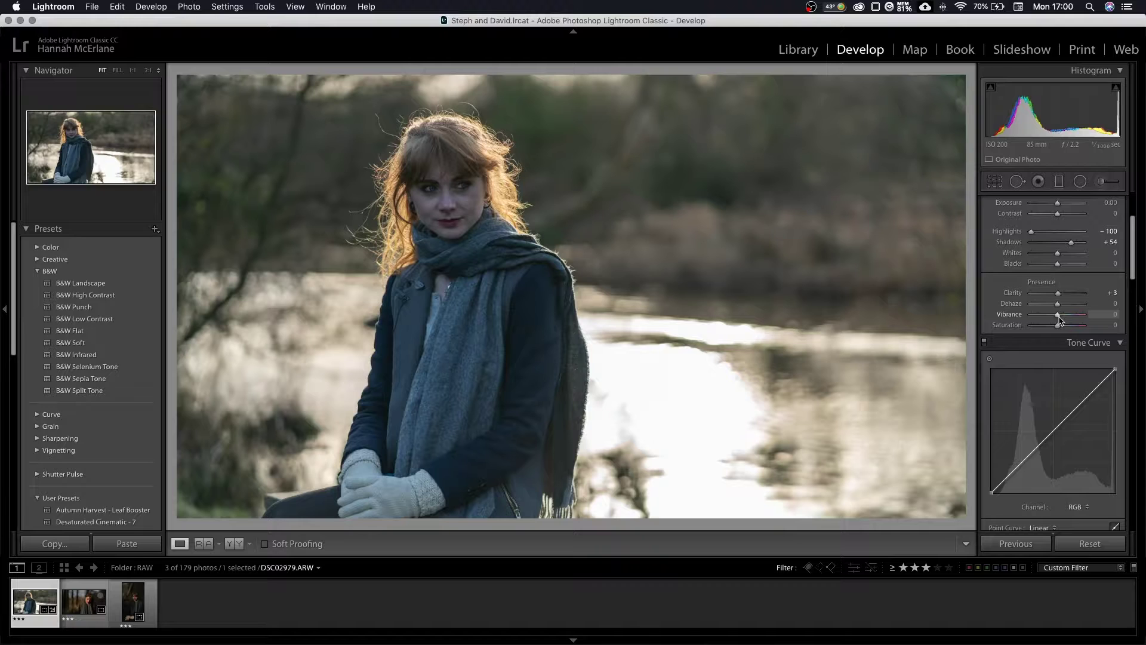
drag(1059, 318, 1060, 317)
drag(1060, 320, 1055, 328)
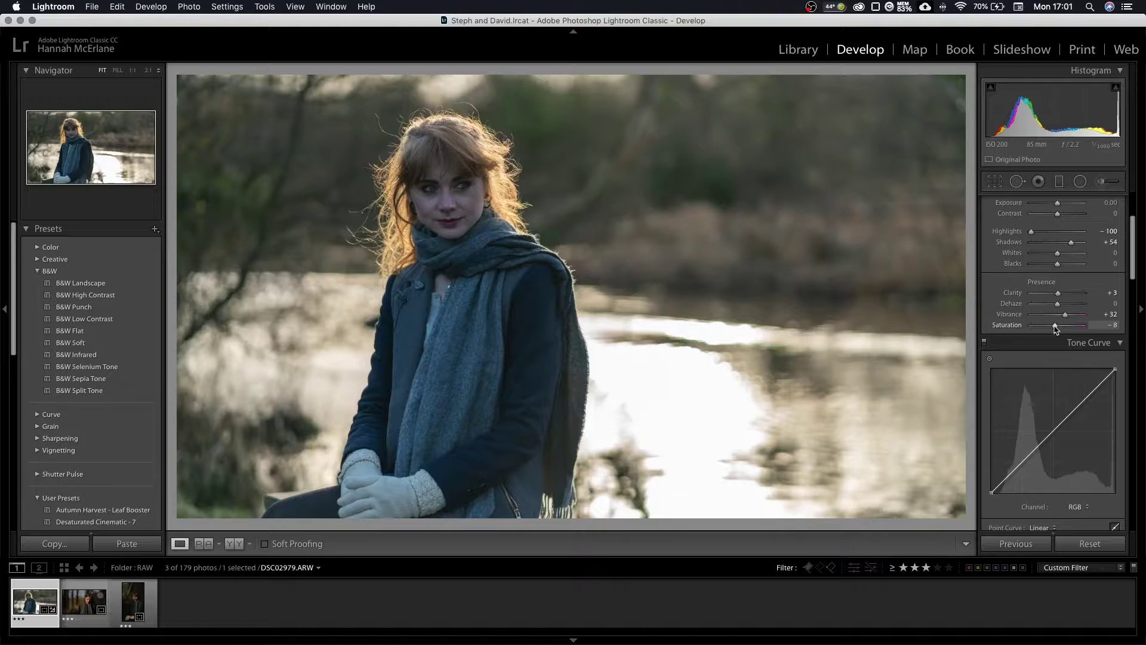
drag(1055, 325, 1054, 325)
drag(1065, 317, 1071, 319)
key(backslash)
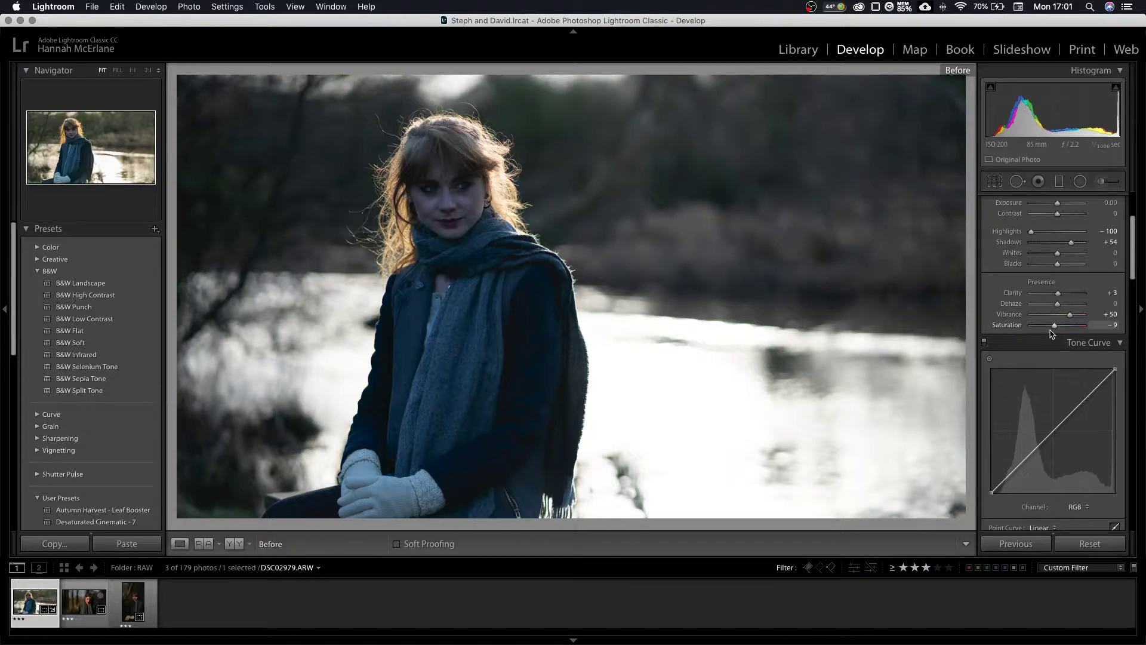
key(backslash)
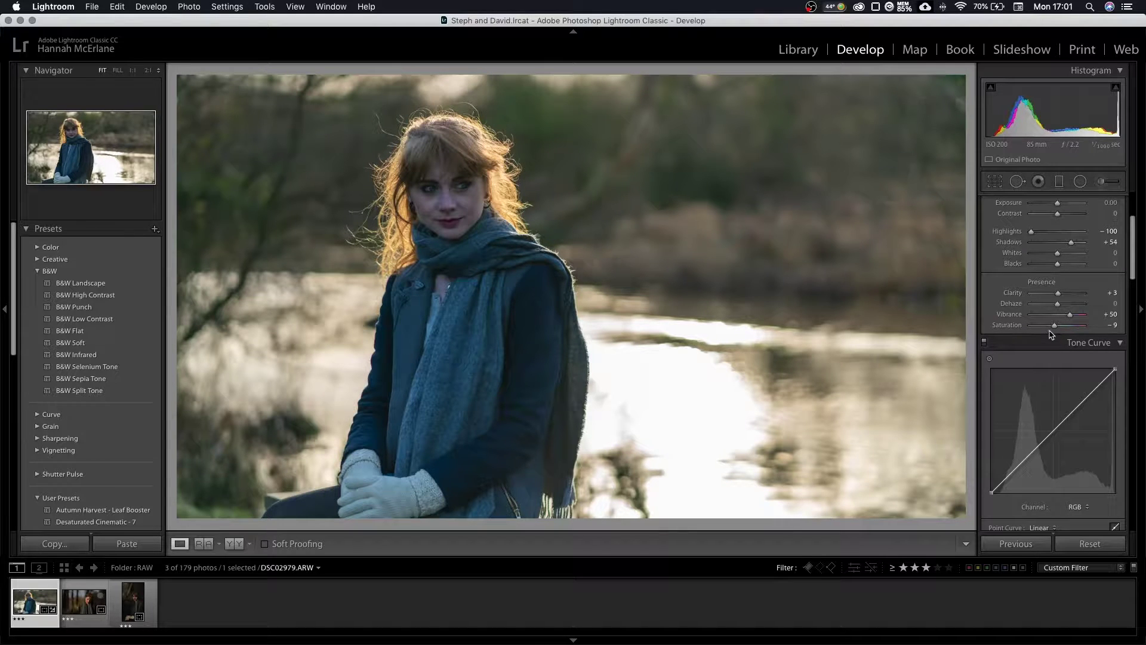
Add points along the RGB tone curve to form a gentle S with slightly lifted blacks, and compare with the original photo
drag(1136, 272, 1136, 298)
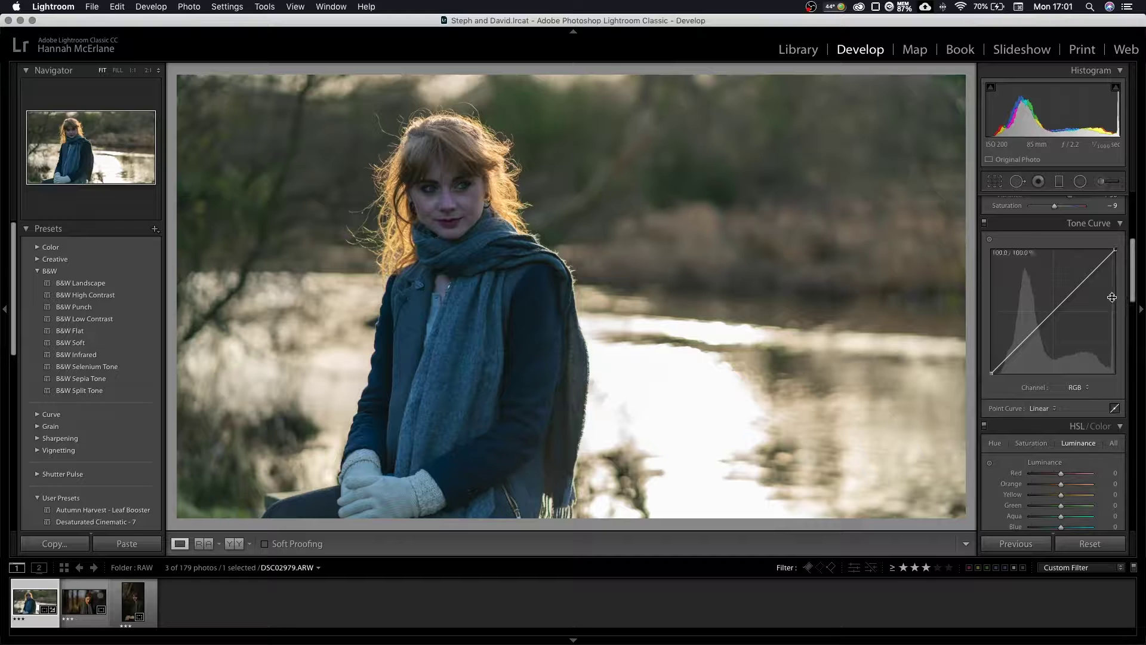
click(1099, 264)
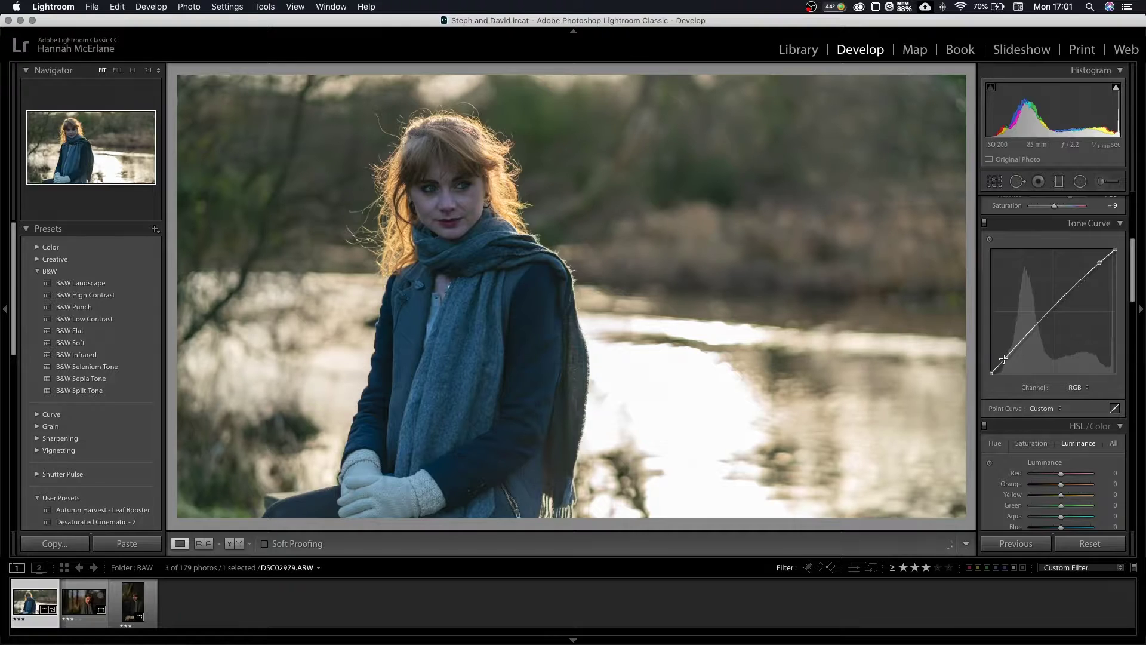
mouse_move(1011, 354)
mouse_down()
mouse_move(991, 370)
mouse_move(1013, 357)
mouse_move(1004, 362)
mouse_up()
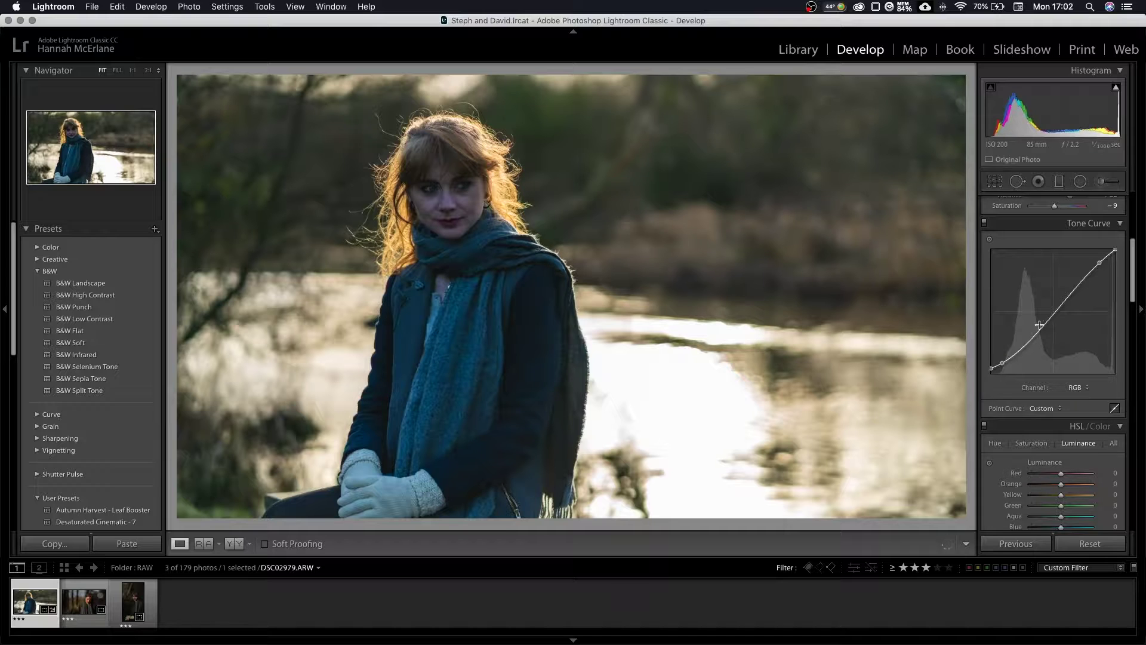
drag(1053, 319, 1028, 341)
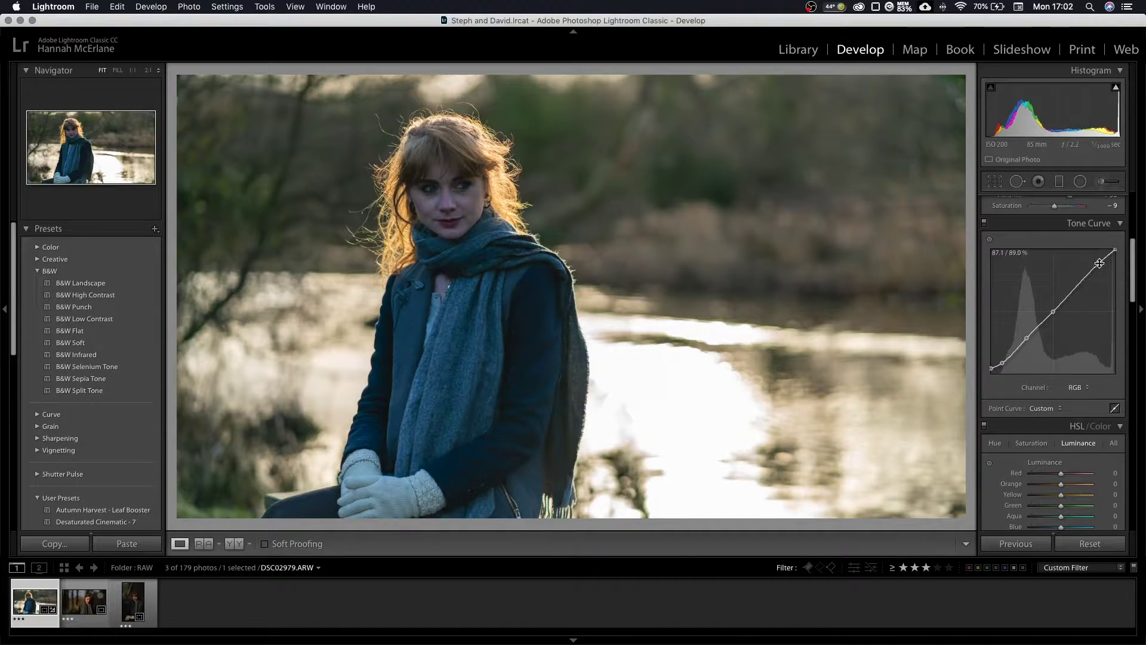
drag(1101, 263, 1117, 254)
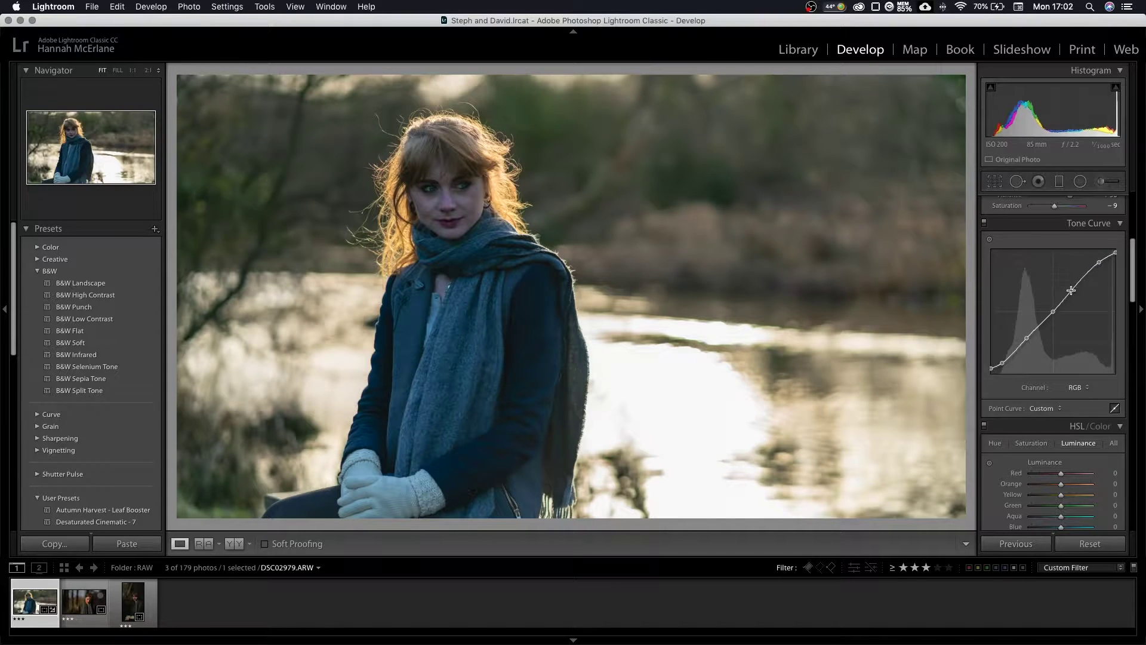
drag(1075, 287, 1078, 290)
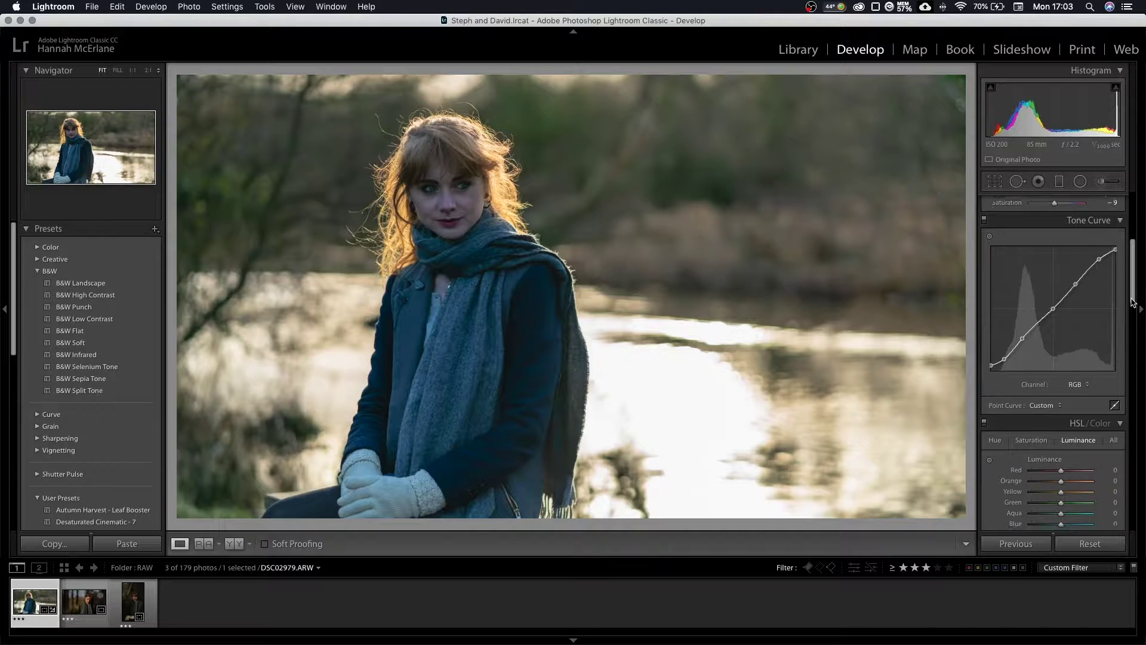
scroll(1129, 311, down, 2)
key(backslash)
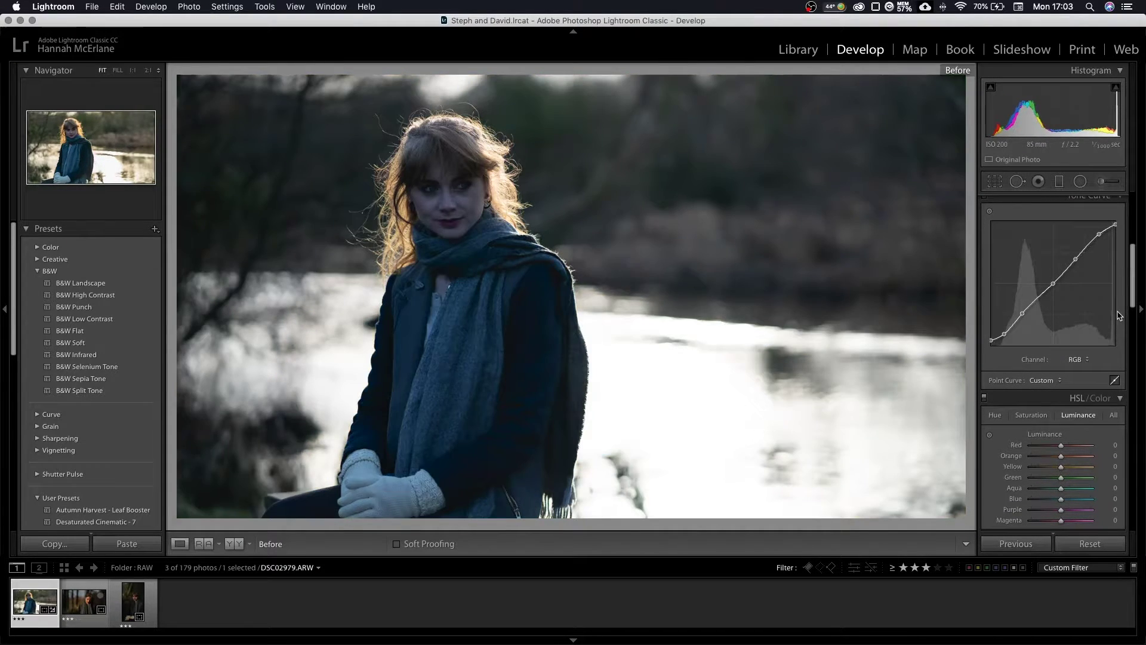
key(backslash)
Try raising the luminance of the background greens to about +11 with the targeted adjustment tool
scroll(1129, 307, down, 8)
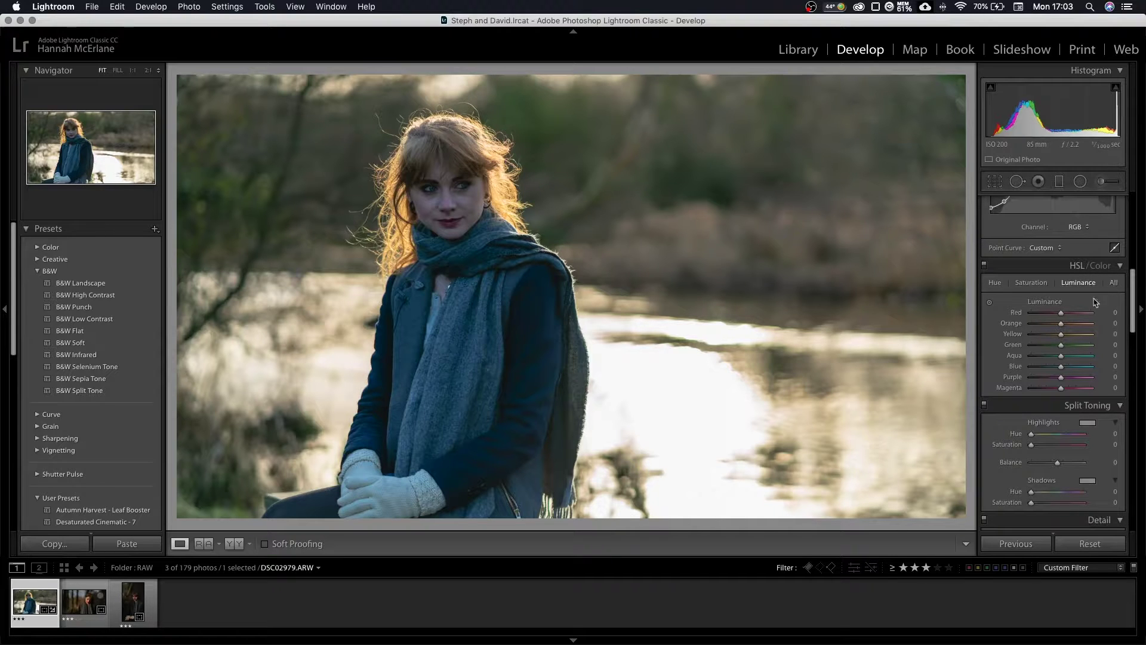
click(1020, 286)
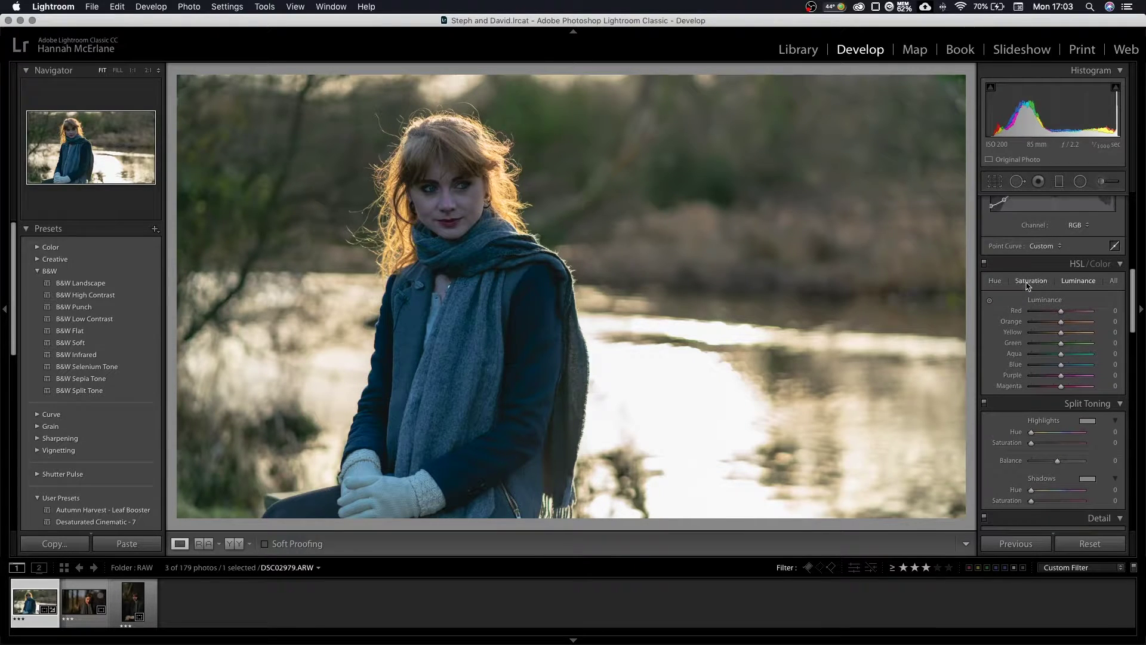
click(1078, 283)
click(991, 305)
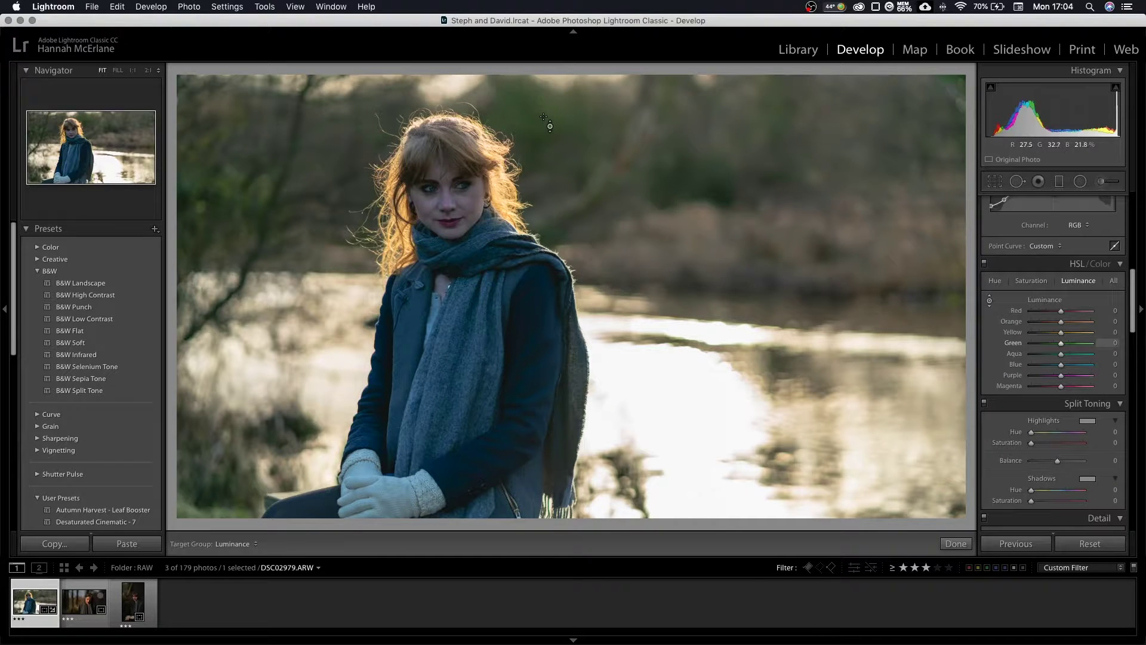
drag(657, 179, 657, 227)
drag(657, 227, 657, 173)
drag(1066, 344, 1064, 344)
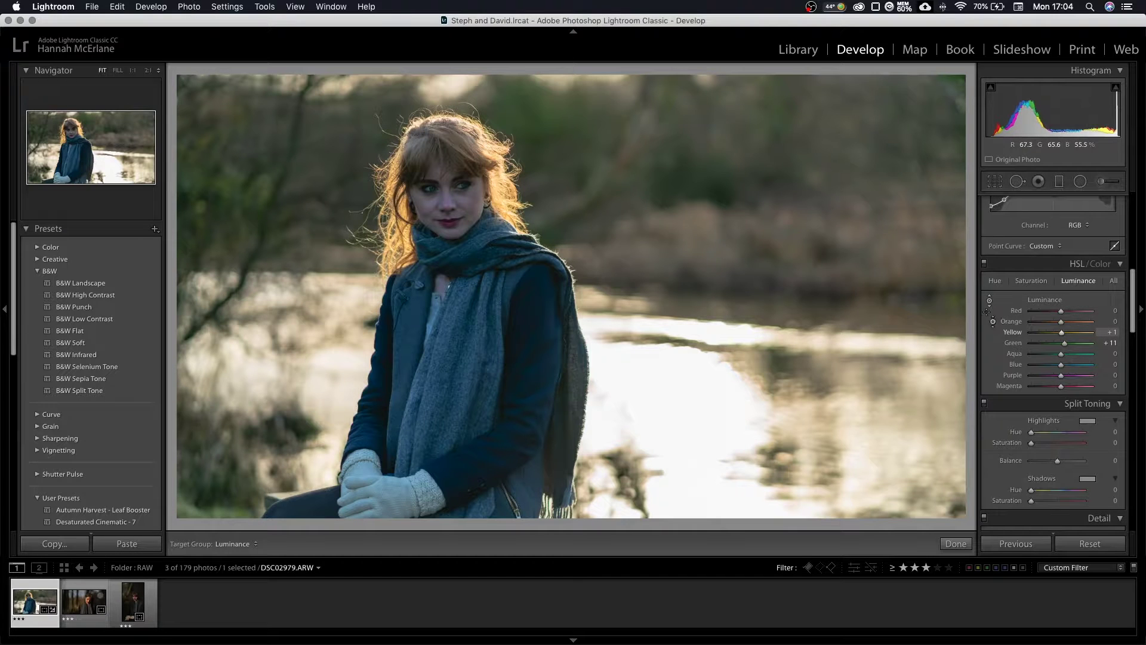
Set the Green saturation to +8 and the Purple saturation to -4, and compare the photo with and without the HSL adjustments
click(1031, 280)
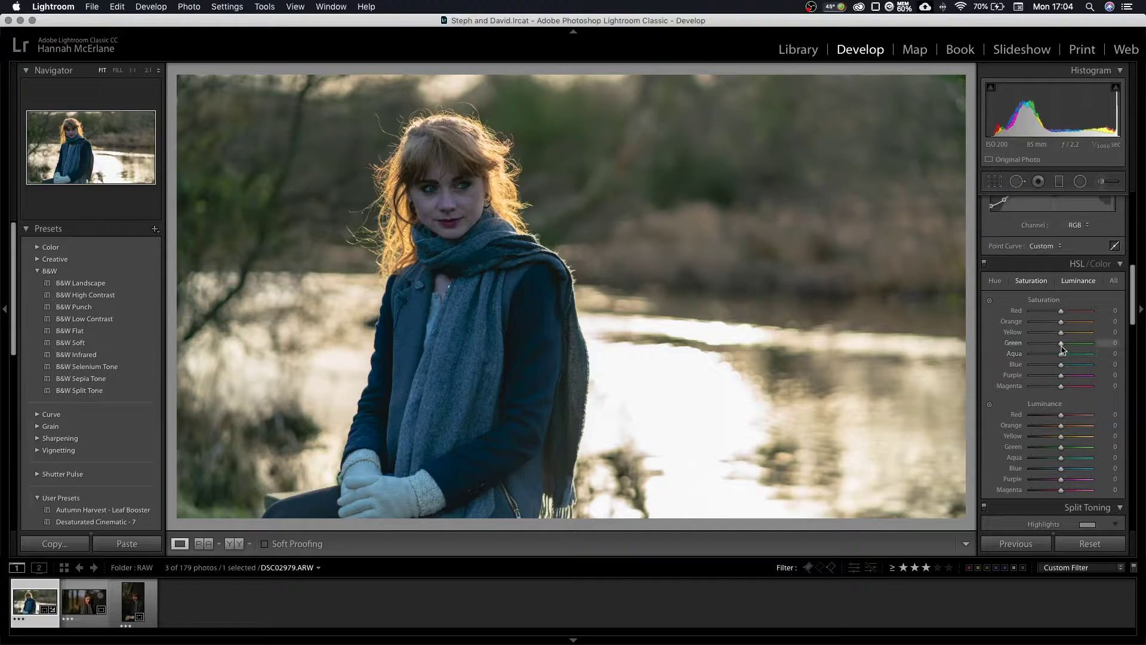
drag(1062, 346, 1065, 346)
click(990, 301)
drag(471, 245, 471, 241)
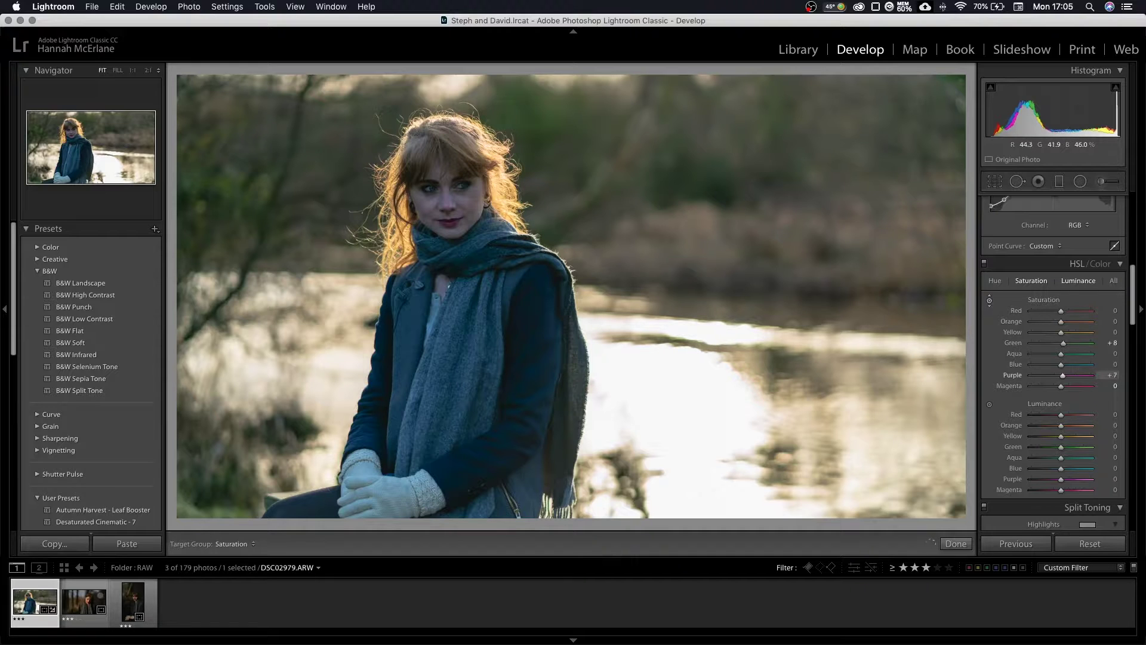
drag(471, 236, 472, 246)
drag(471, 200, 472, 208)
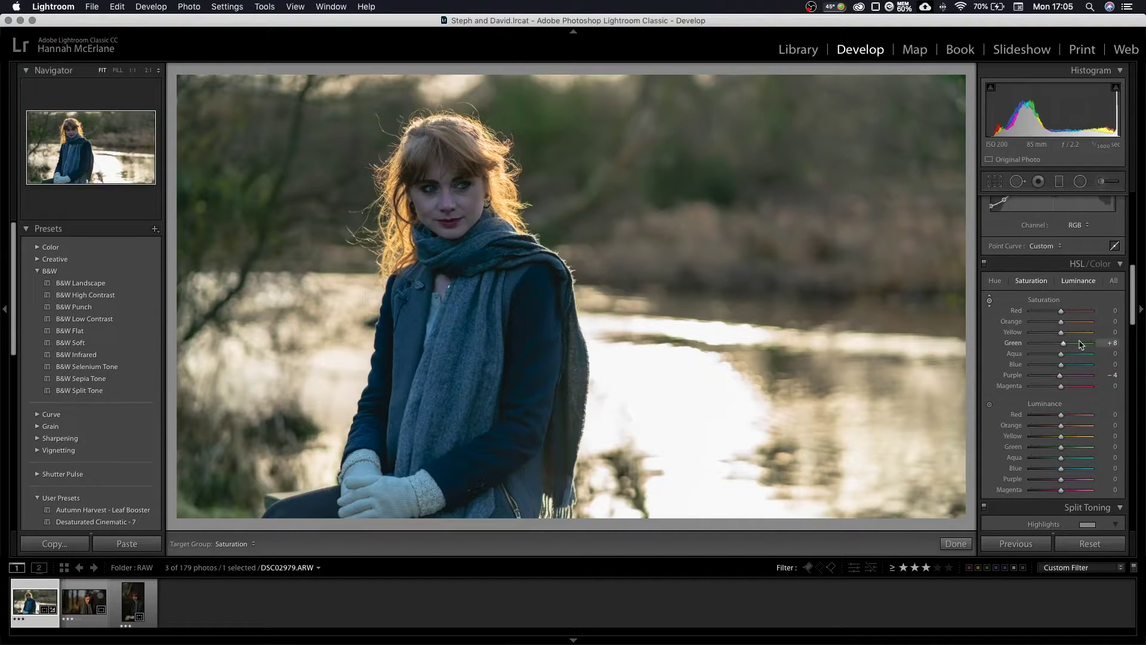
click(985, 264)
click(984, 264)
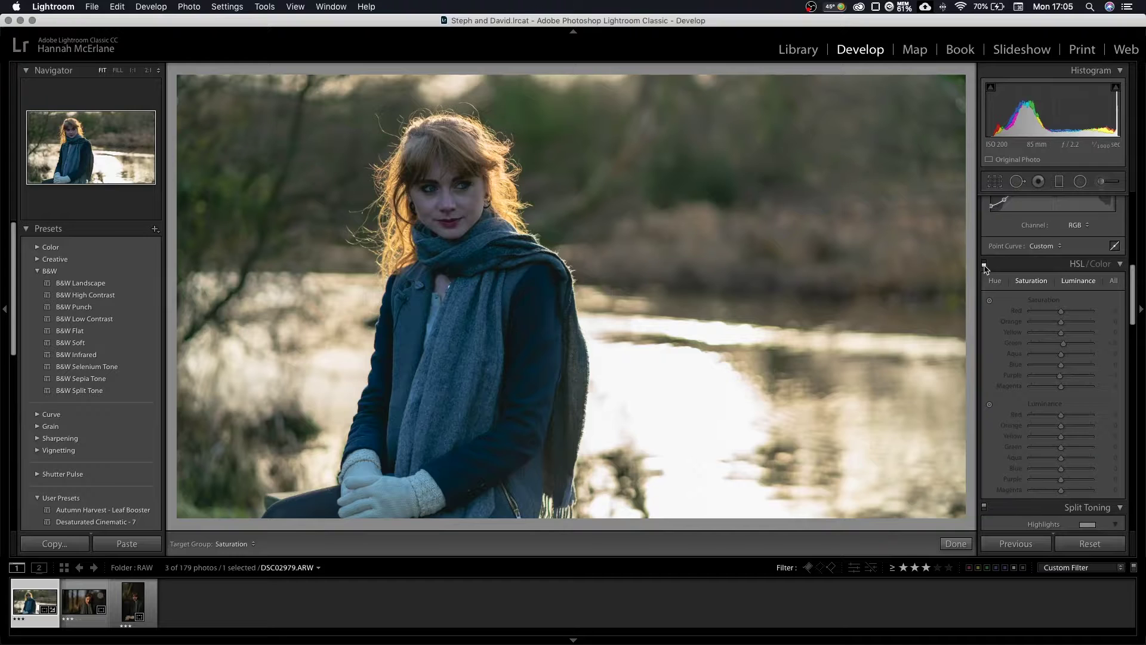
Shift the skin's hue with the targeted adjustment, setting Purple to +5 and Magenta to +2
click(995, 281)
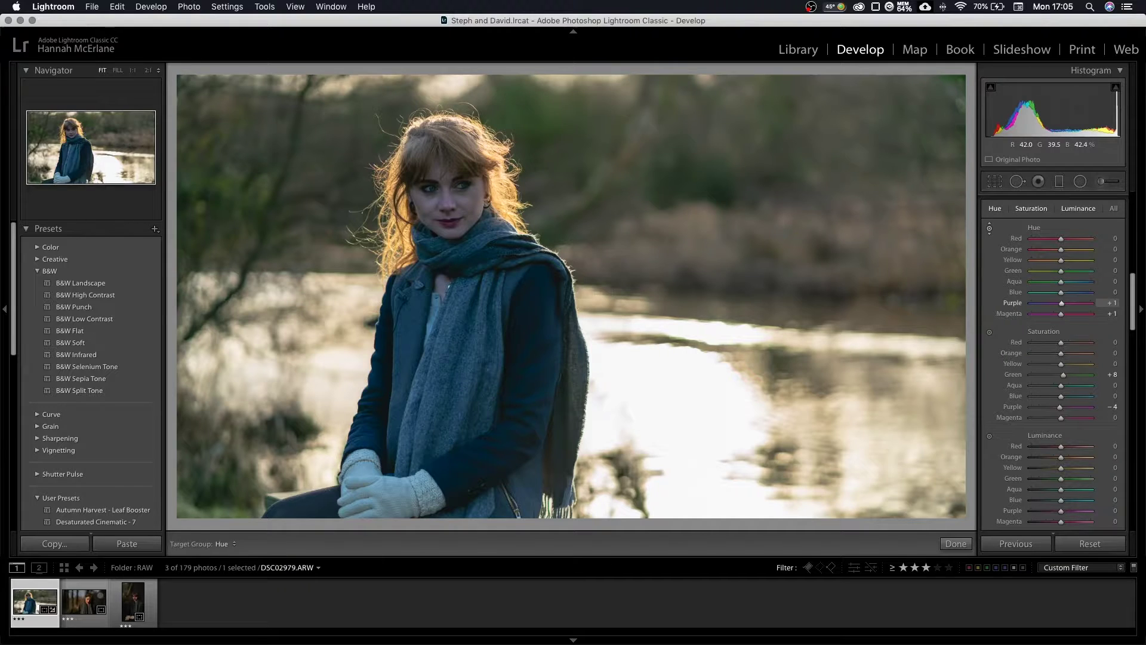
key(Up)
key(Down)
key(Down)
key(Down)
key(Down)
key(Down)
key(Down)
key(Up)
key(Up)
key(Up)
key(Up)
key(Up)
key(Up)
key(Up)
key(Up)
key(Down)
key(Down)
key(Down)
key(Down)
key(Down)
key(Down)
key(Down)
key(Down)
key(Up)
scroll(988, 230, up, 1)
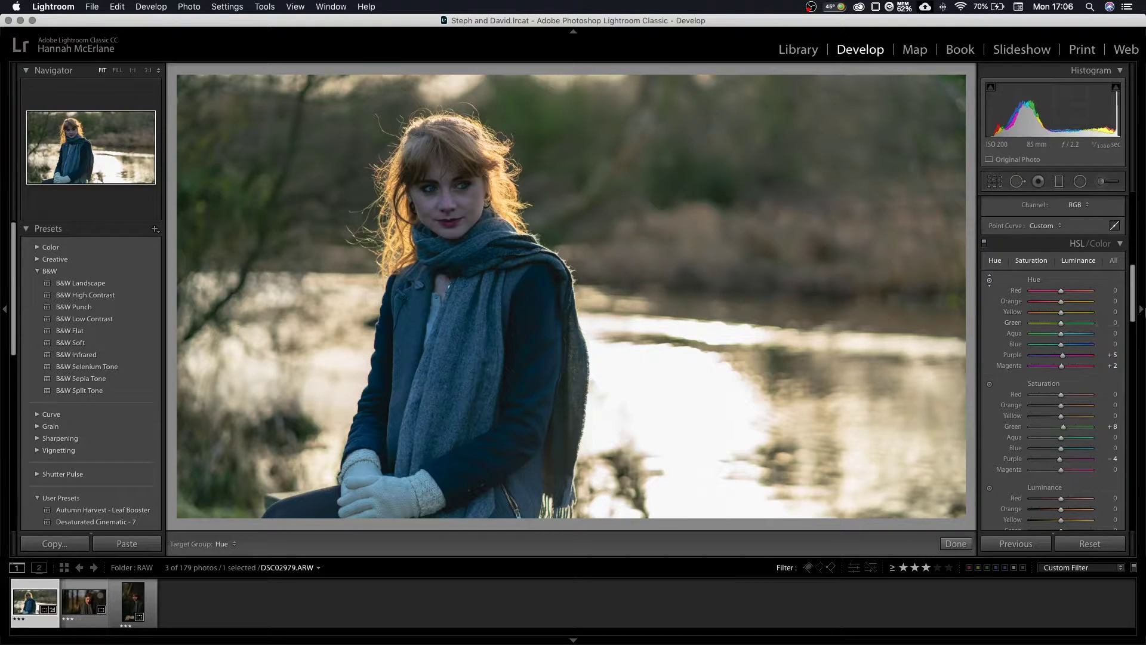
Tint the highlights in Split Toning with a hue of 41 and a saturation of 9
drag(1134, 316, 1133, 380)
key(alt)
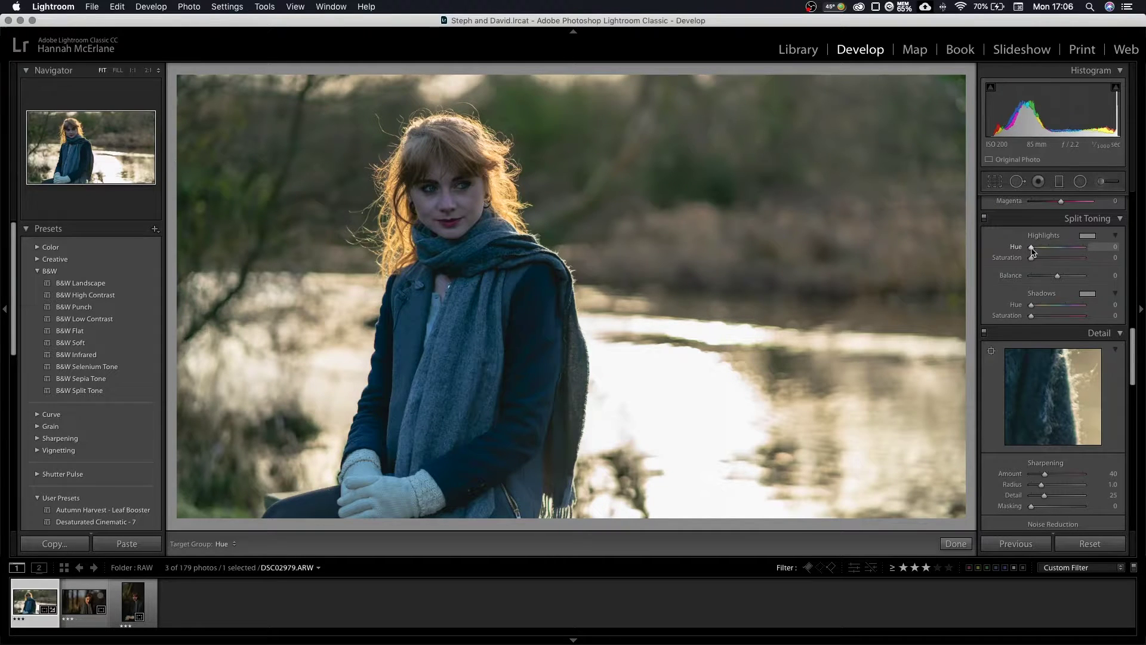
key(alt)
drag(1033, 249, 1037, 252)
key(alt)
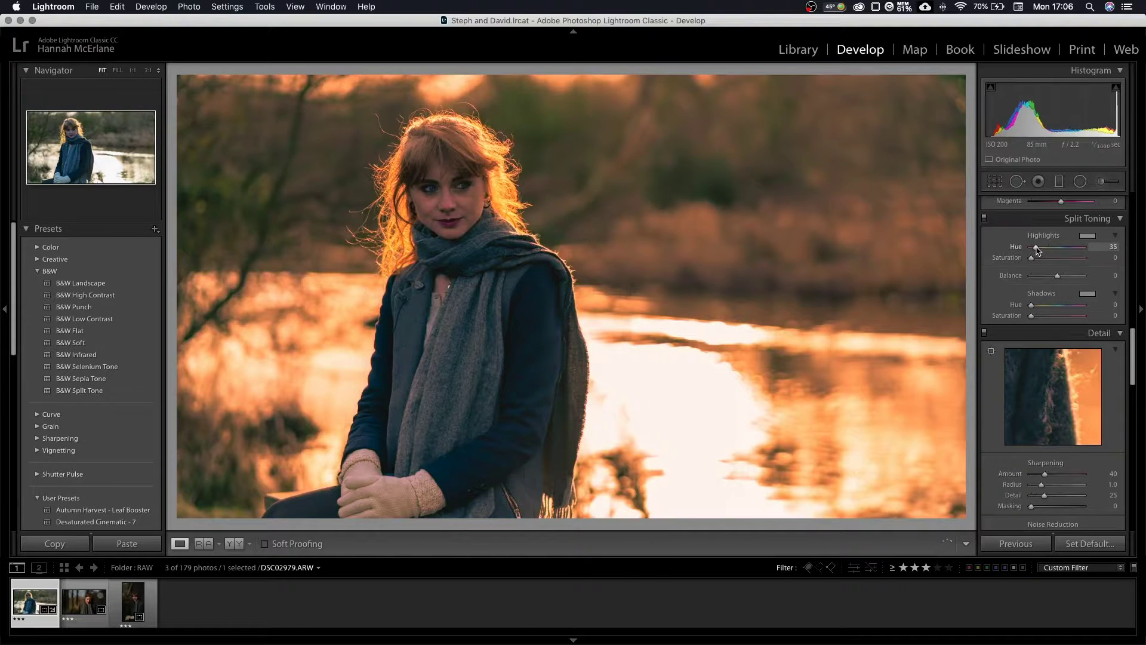
mouse_move(1038, 251)
mouse_down()
mouse_move(1067, 258)
mouse_move(1014, 274)
mouse_move(1038, 260)
mouse_up()
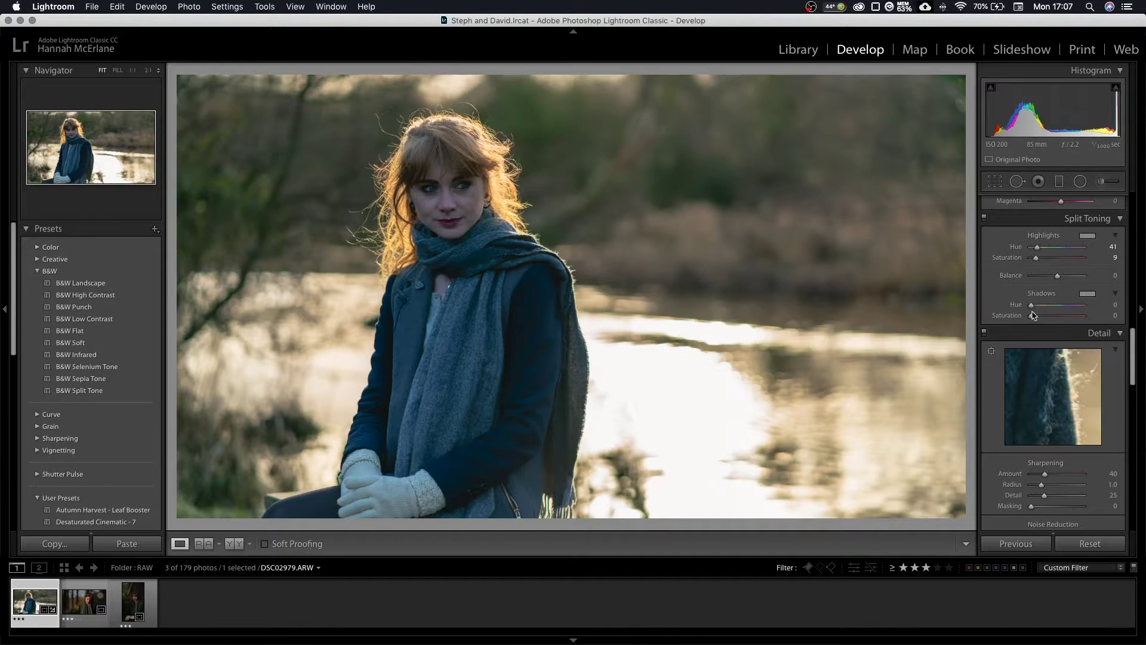
Set the split-toning shadows to hue 219 and saturation 5, raise the highlight saturation to 16, and check the effect off and on
key(alt)
mouse_move(1032, 308)
mouse_down()
mouse_move(1064, 308)
mouse_move(1033, 318)
mouse_up()
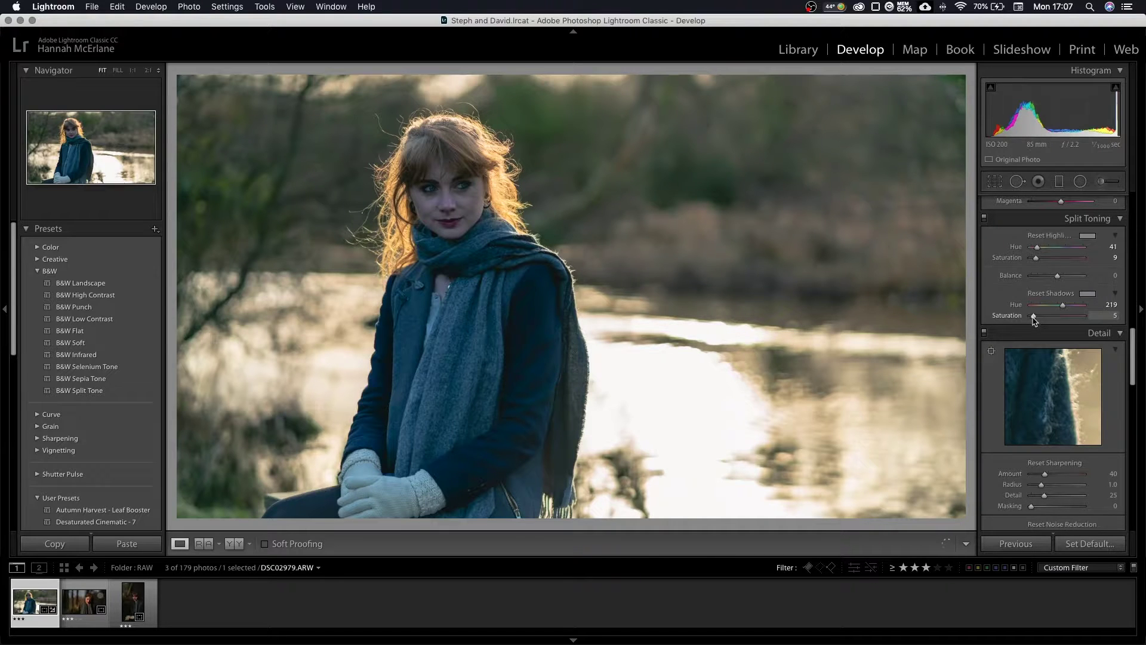
drag(1038, 261, 1039, 260)
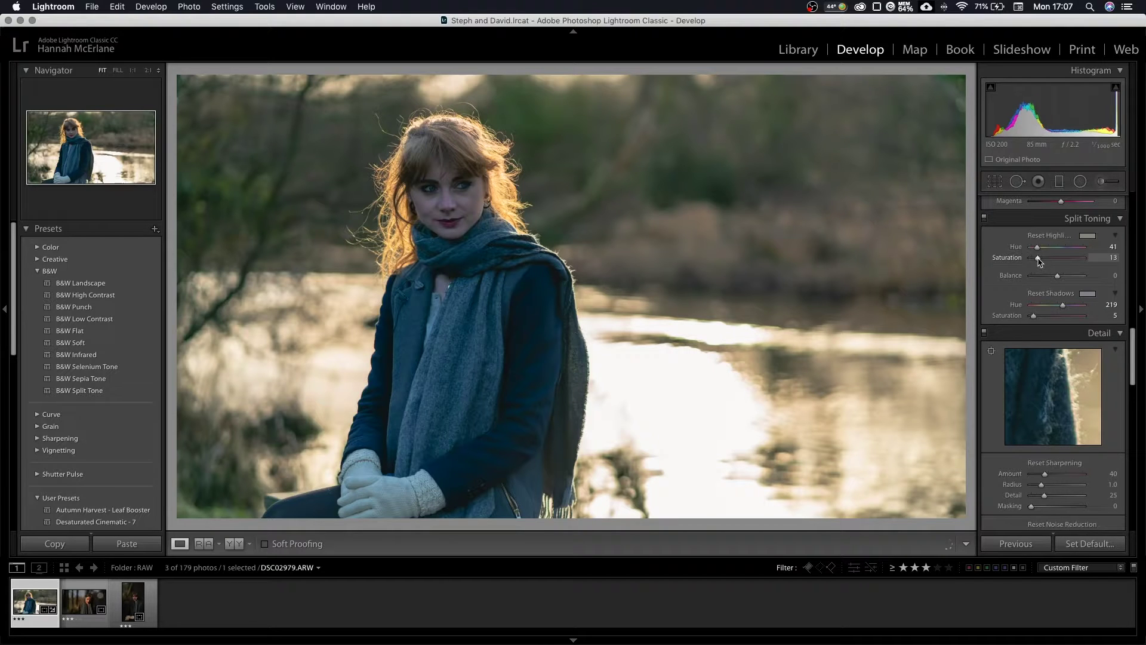
click(985, 218)
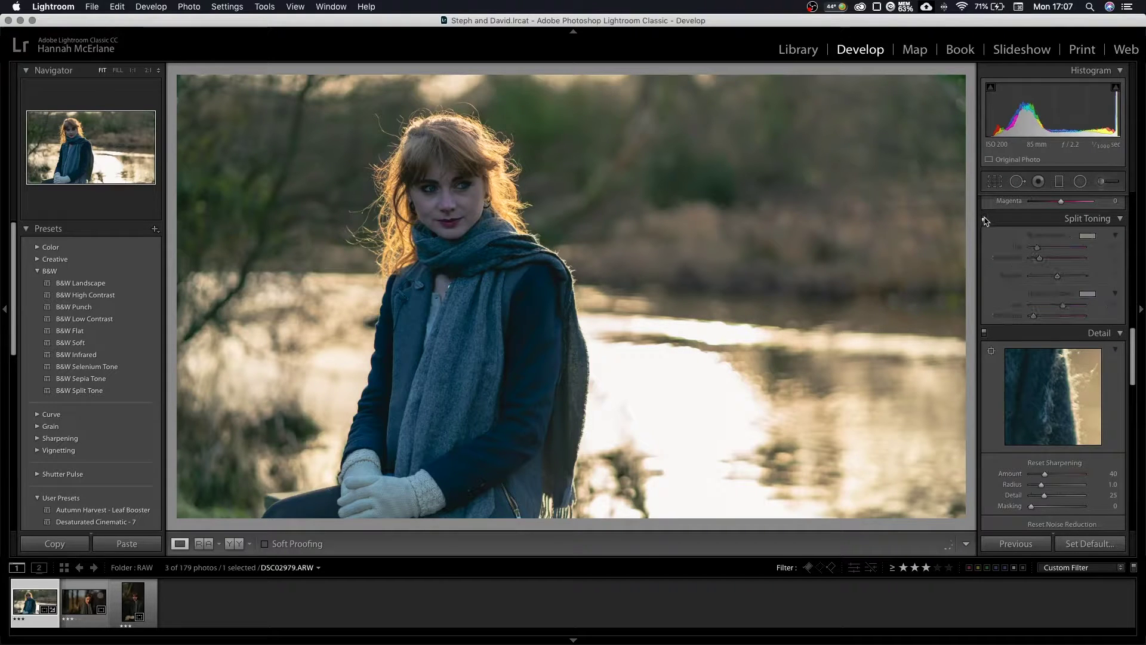
click(985, 219)
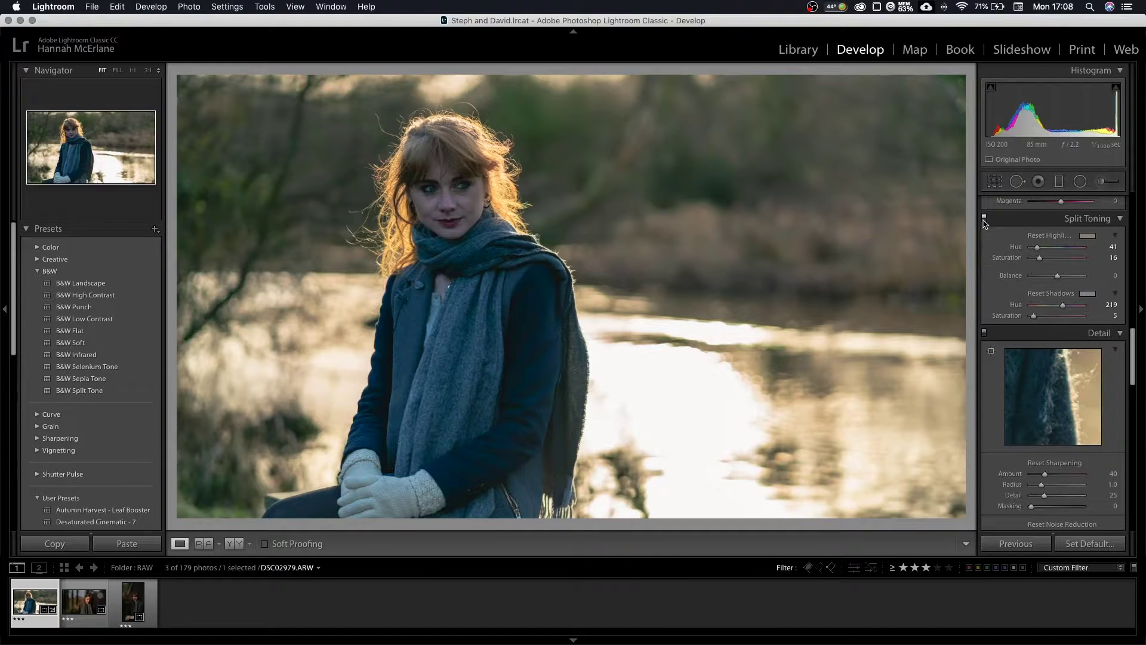
drag(1136, 373, 1137, 390)
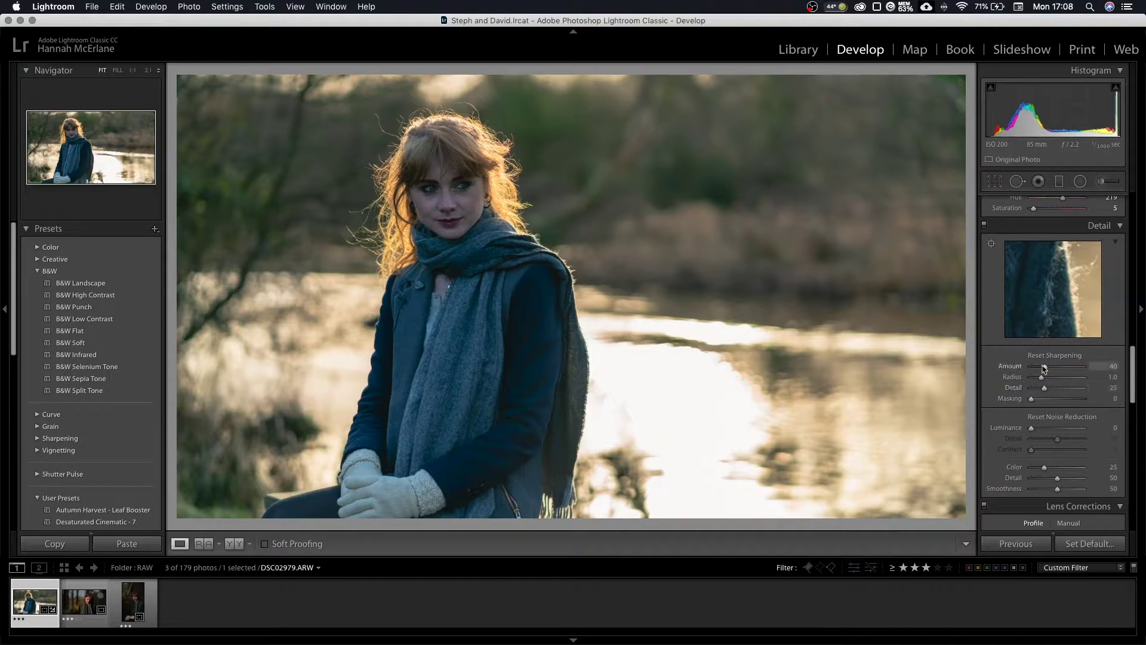
Set the sharpening amount to 64 and radius to 1.3 with some masking, and add grain with an amount of 5
drag(1047, 370, 1051, 380)
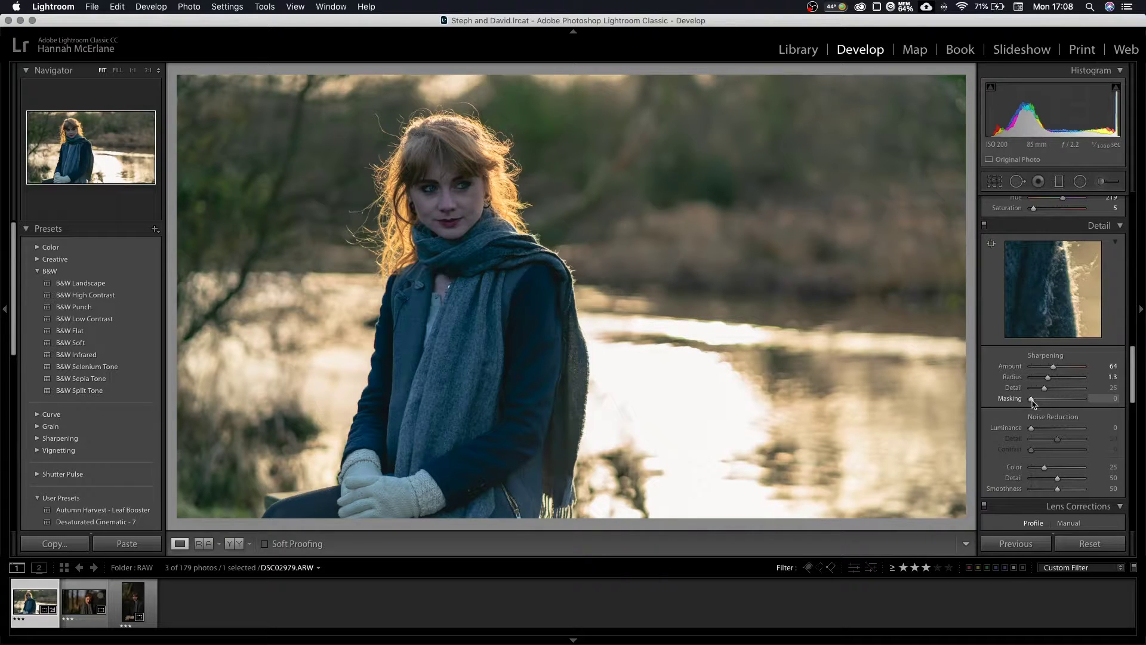
key(alt)
drag(1033, 402, 1043, 400)
scroll(1040, 358, down, 10)
drag(1036, 315, 1039, 319)
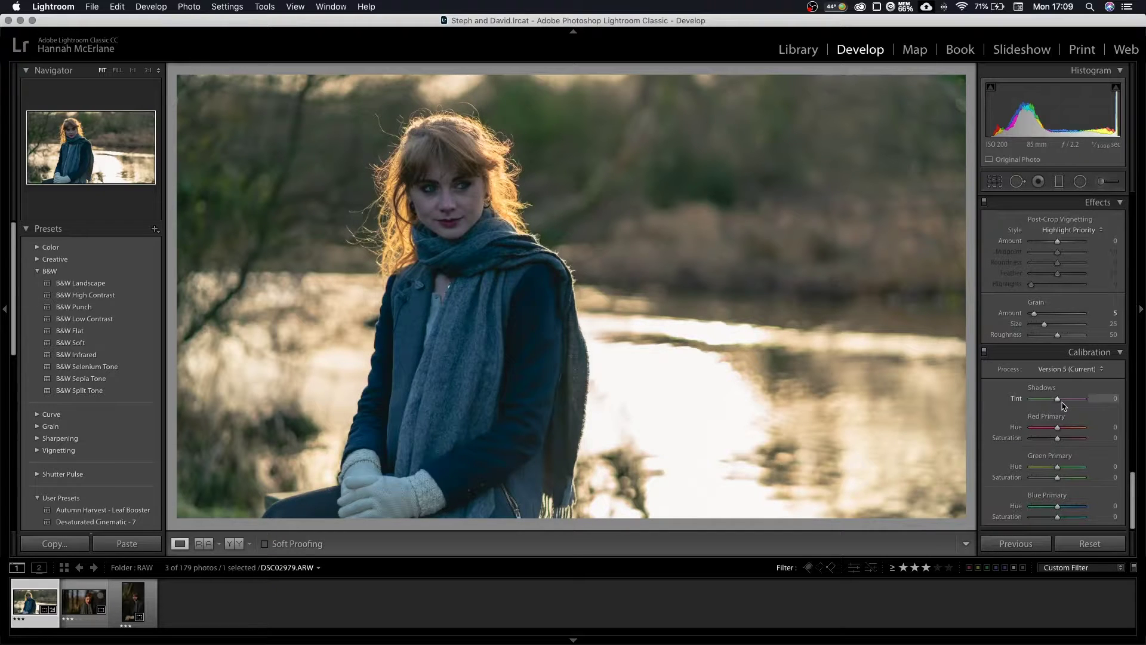
Calibrate the colours with shadows tint +4, green primary hue +5 and saturation -4, and blue primary hue -4, and adjust the blue primary saturation
drag(1062, 402, 1059, 400)
drag(1057, 470, 1065, 468)
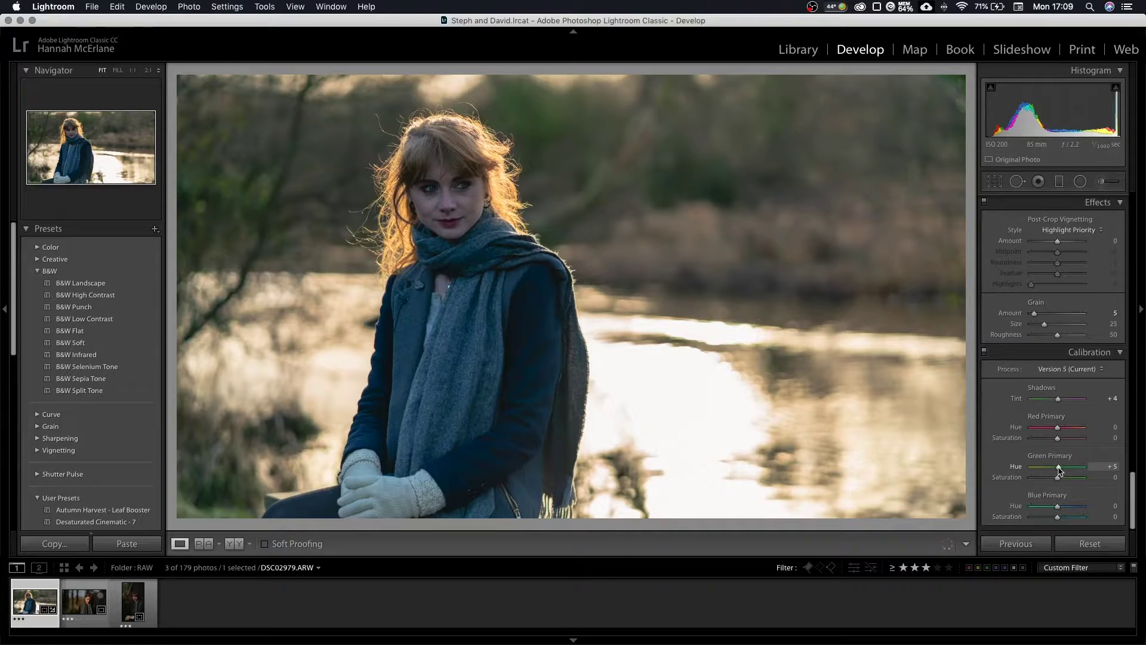
drag(1060, 478, 1052, 514)
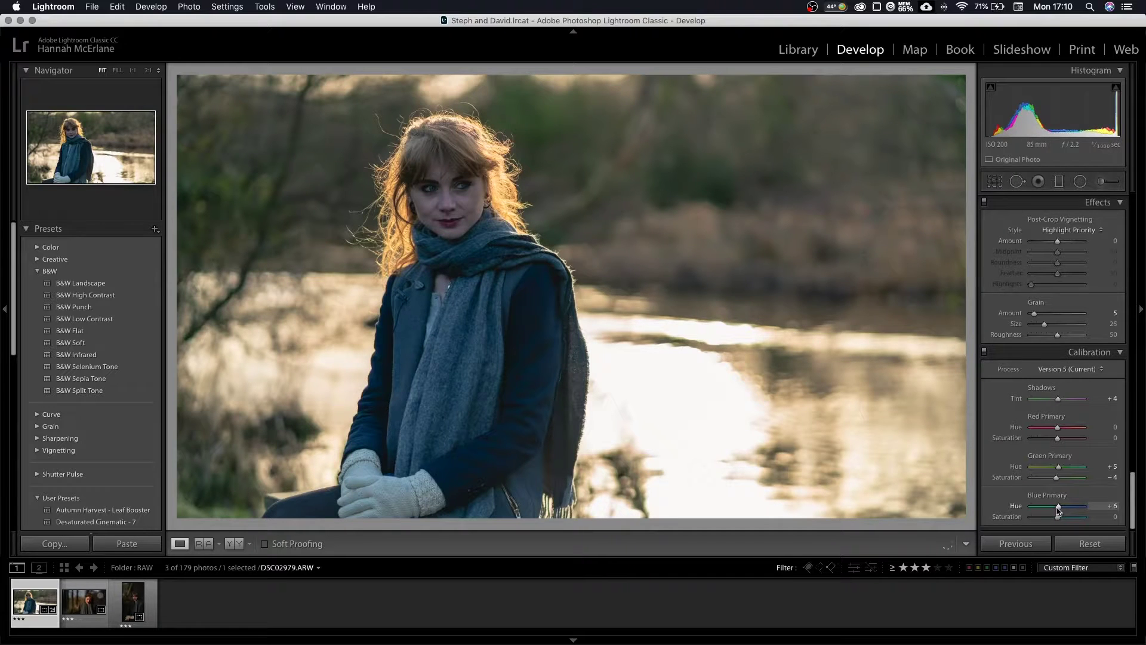
drag(1057, 507, 1057, 507)
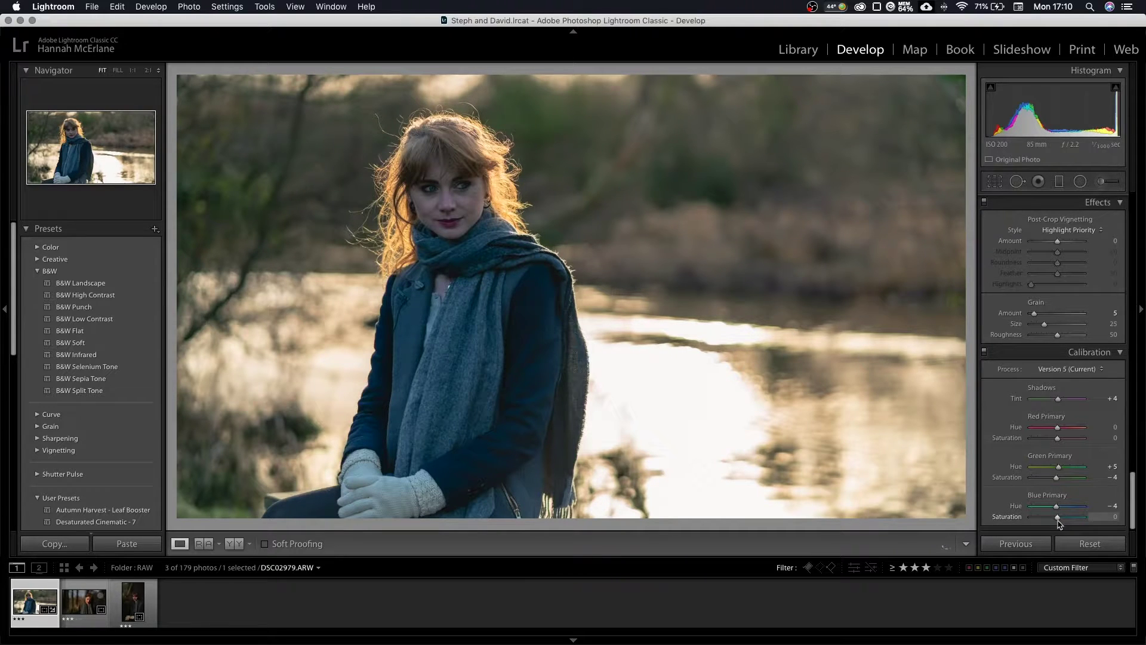
drag(1058, 522, 1059, 520)
Re-crop the portrait with an unlocked aspect ratio, making it taller and narrower around the woman, and compare it with the original
scroll(1134, 476, up, 10)
scroll(1134, 476, down, 10)
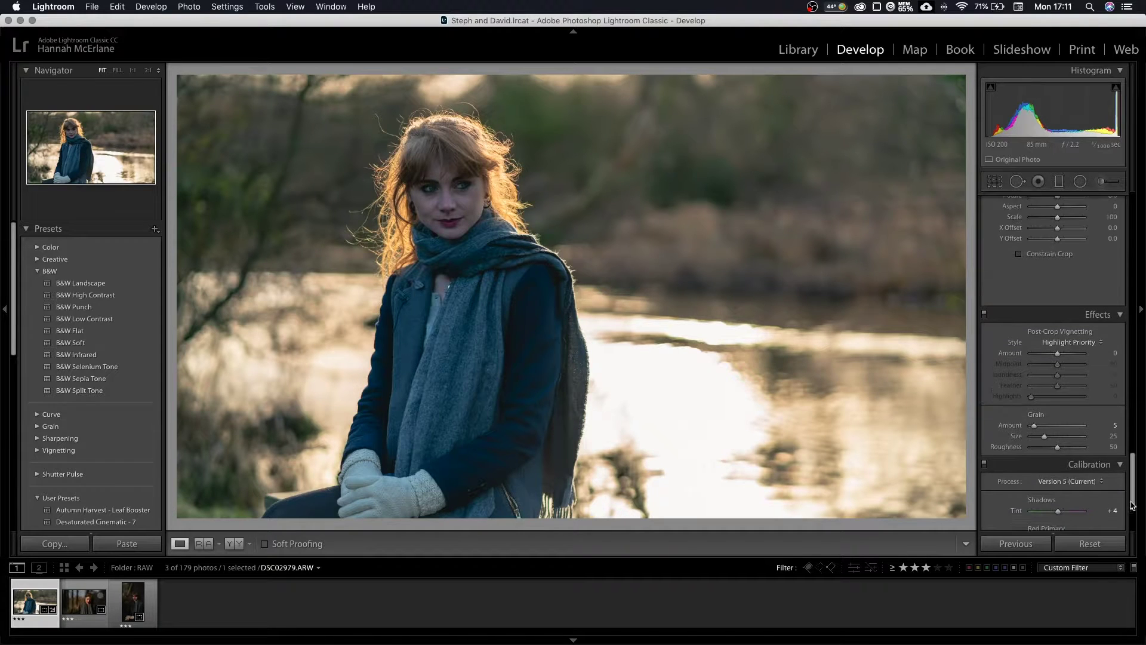
drag(1133, 521, 1117, 260)
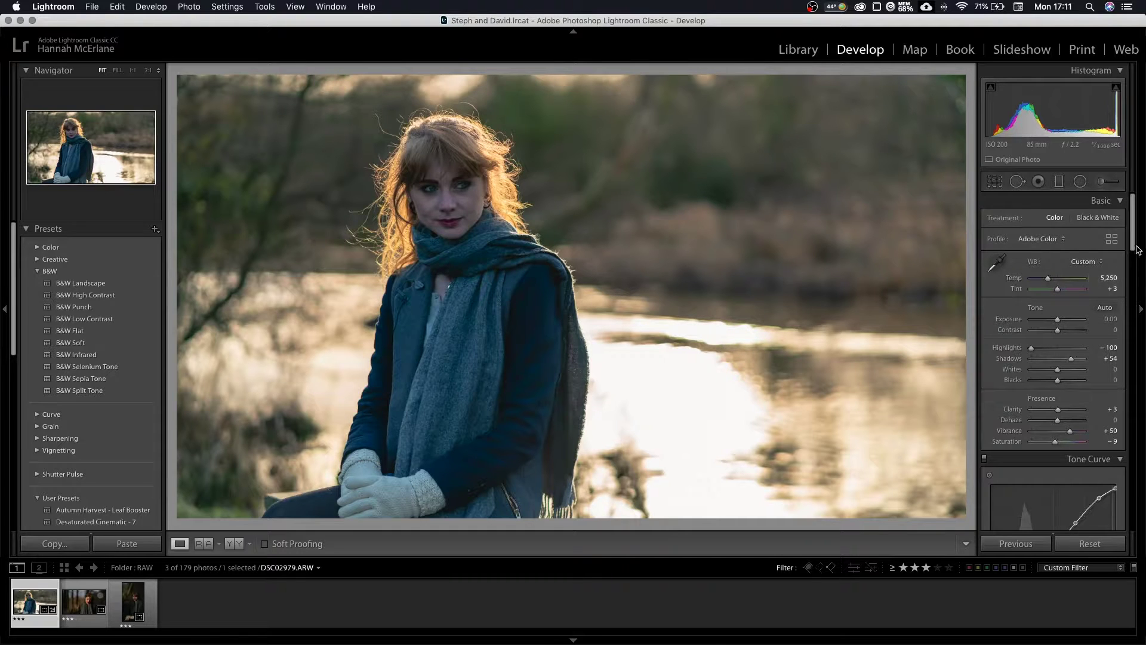
click(995, 181)
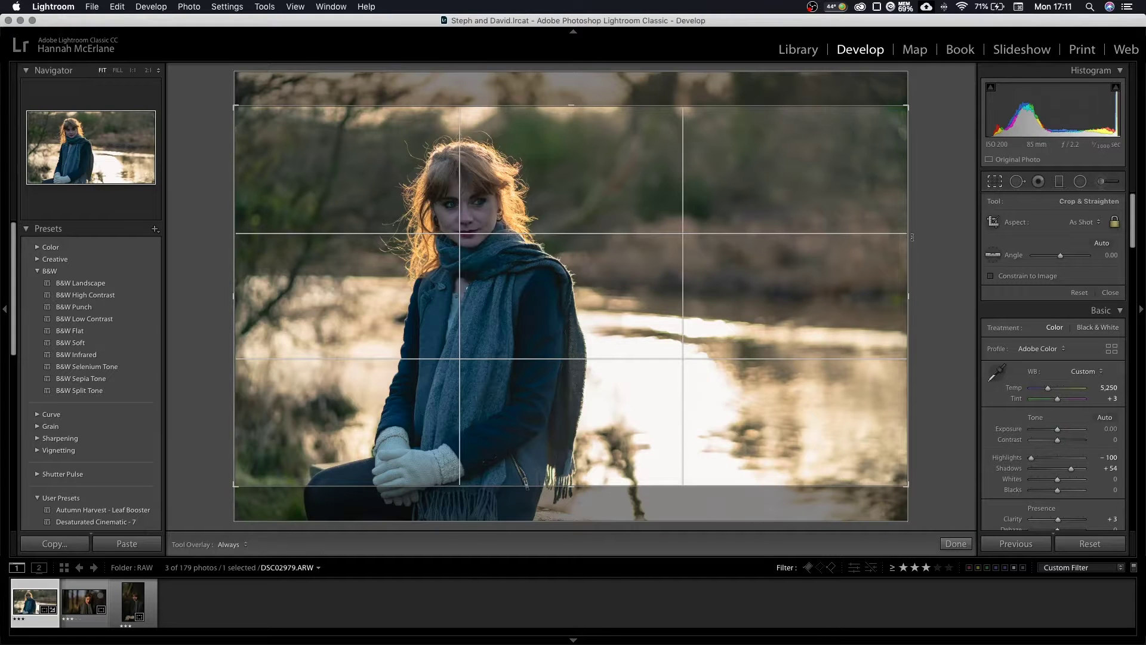
drag(741, 315, 744, 292)
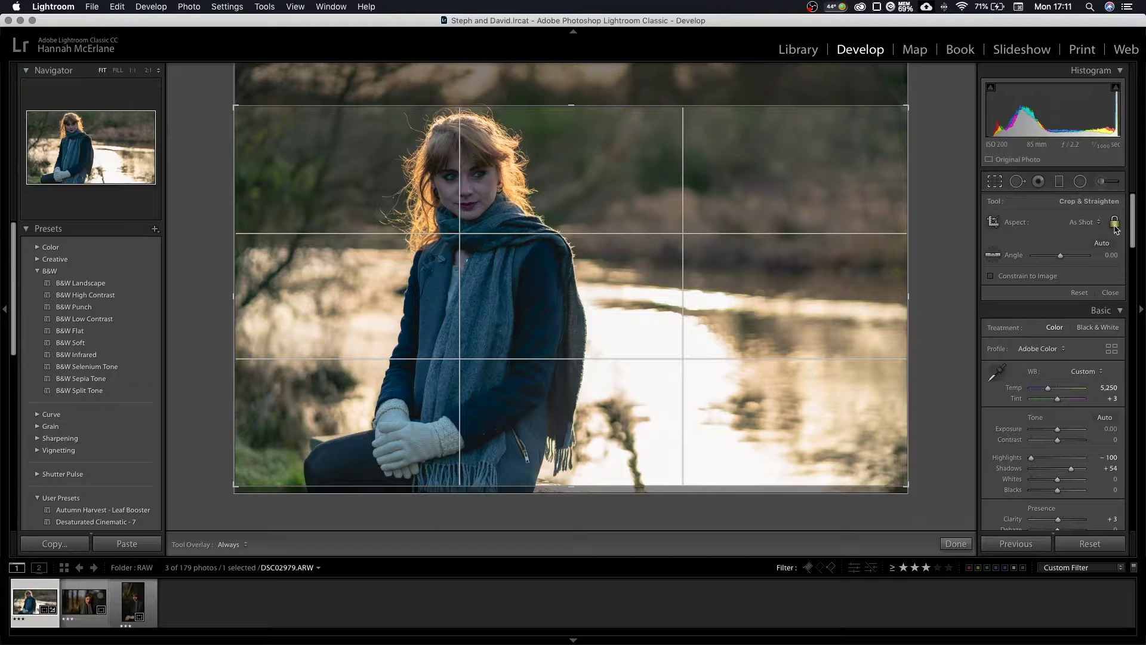
key(a)
drag(579, 109, 573, 65)
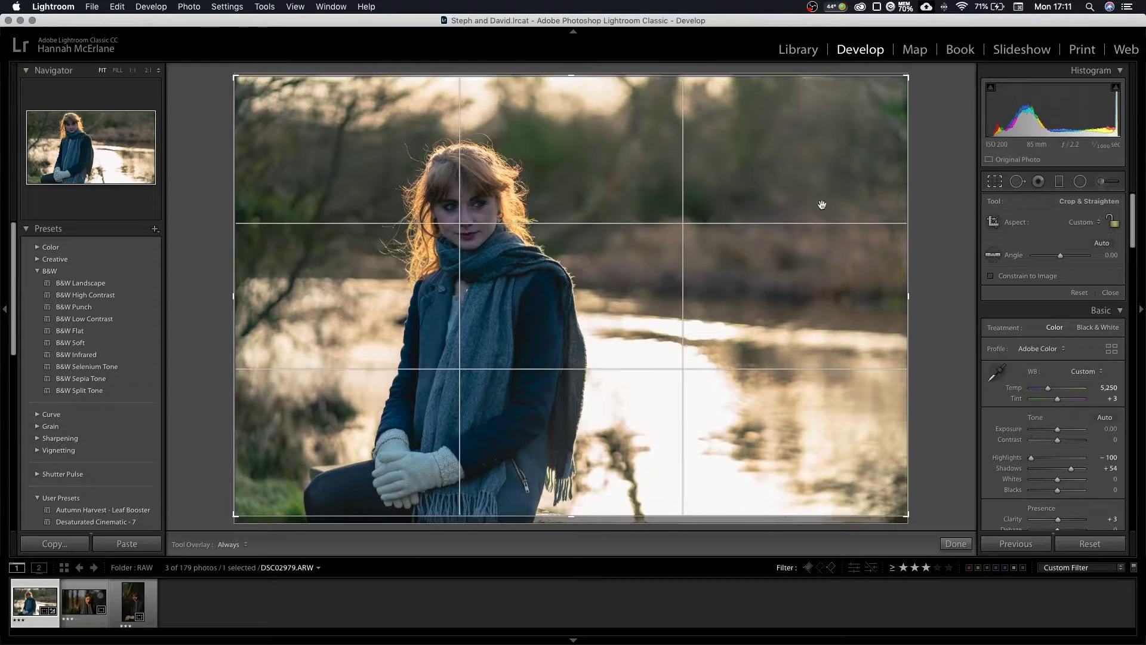
drag(908, 293, 867, 294)
drag(804, 315, 795, 319)
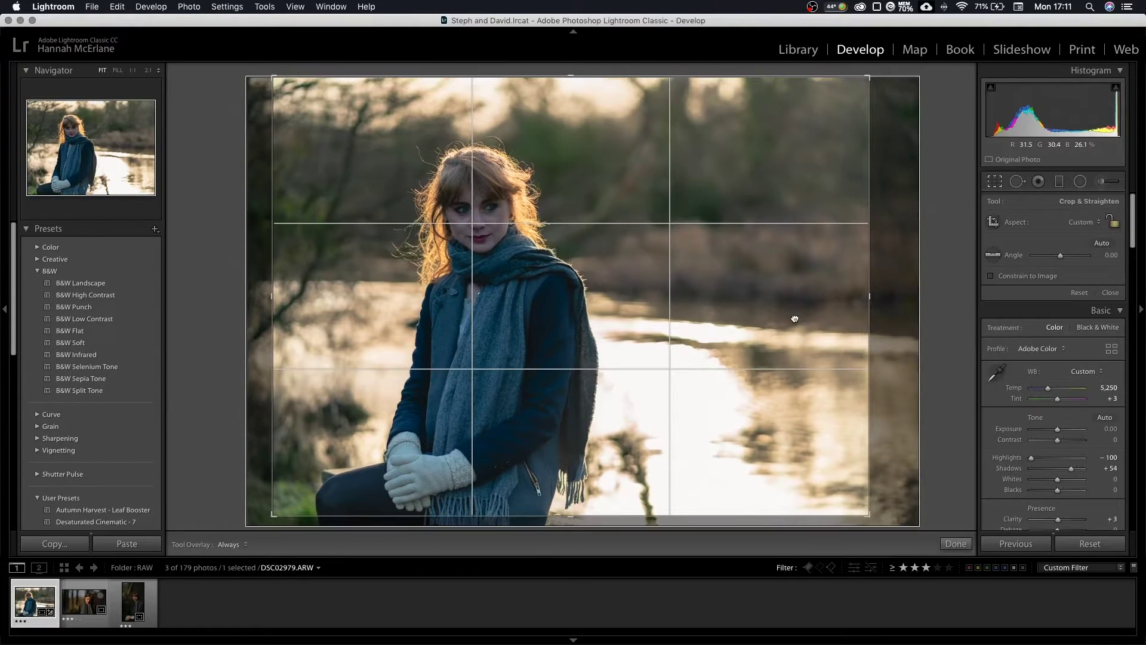
key(Return)
key(backslash)
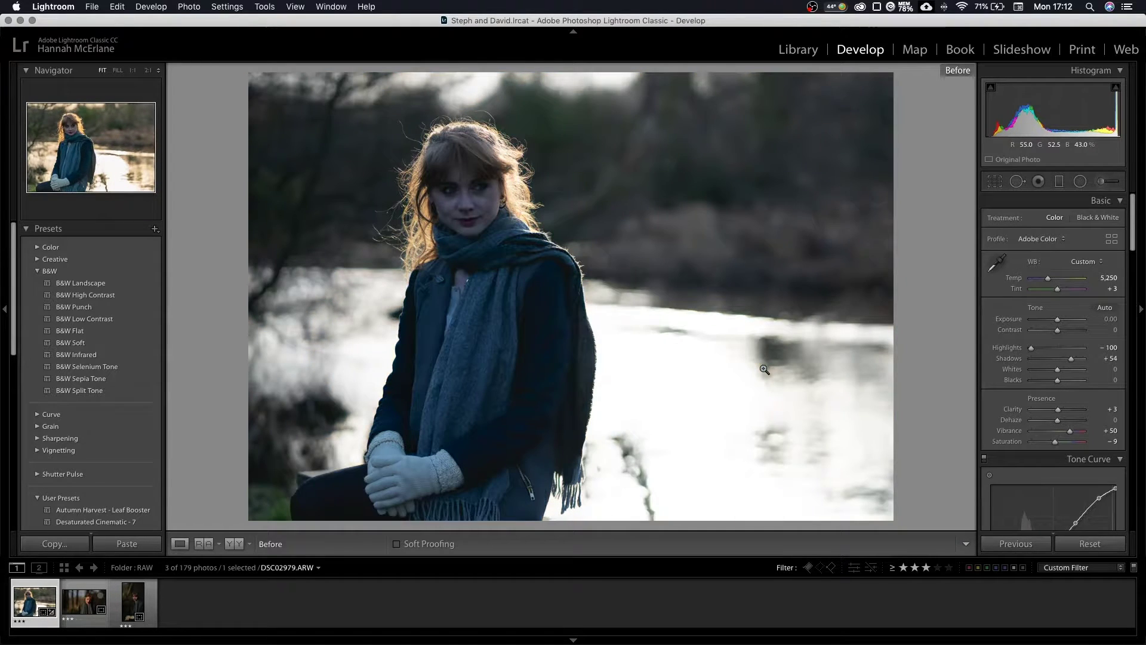
key(backslash)
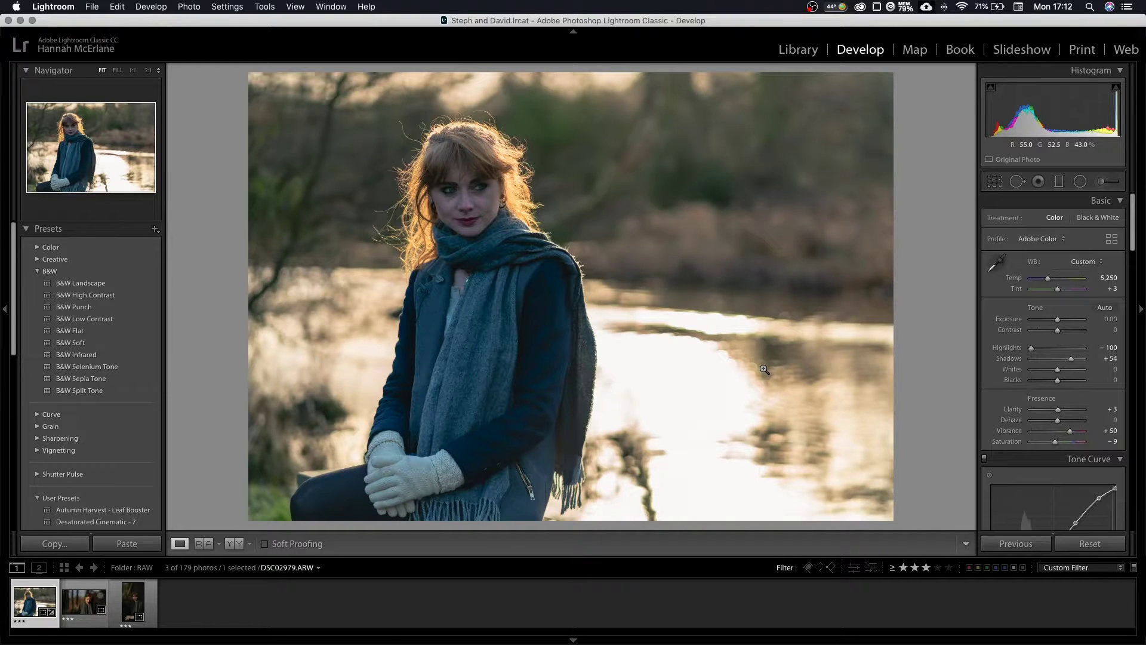
Move on to photo DSC03061.ARW, and enable profile corrections and chromatic aberration removal
key(Right)
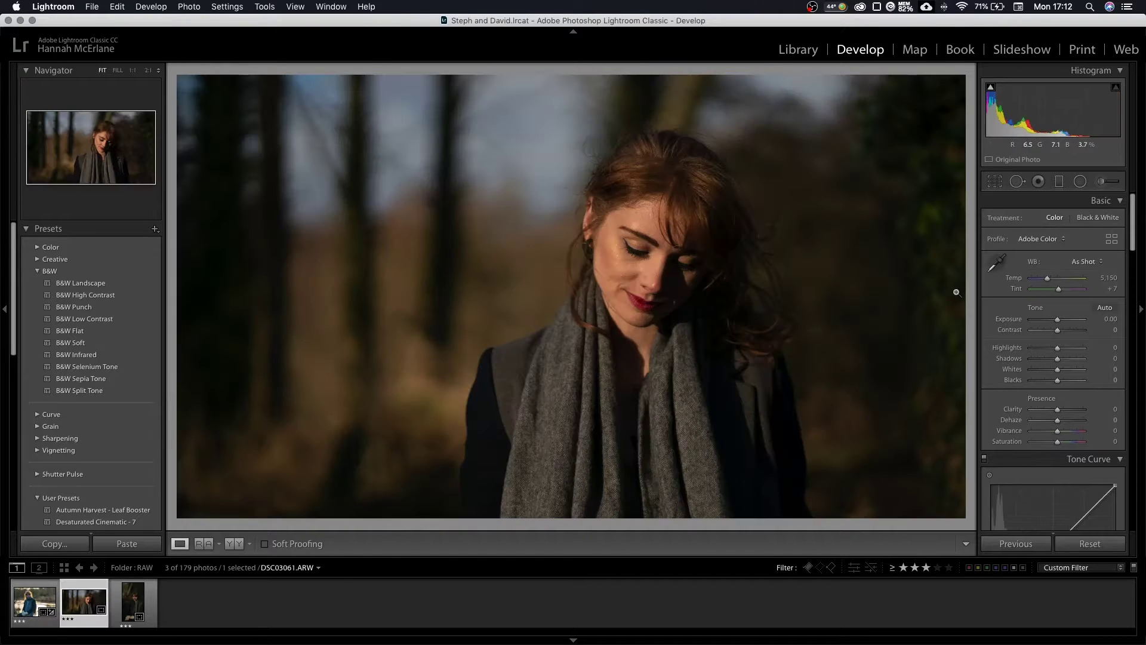
drag(1132, 248, 1127, 427)
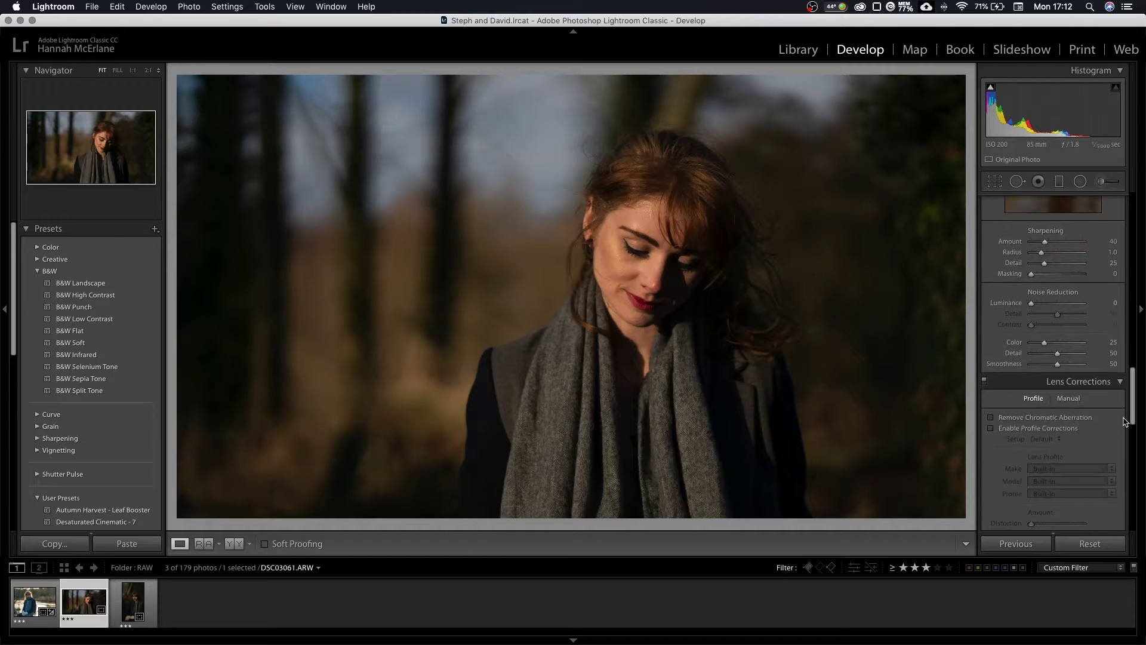
click(991, 431)
click(991, 421)
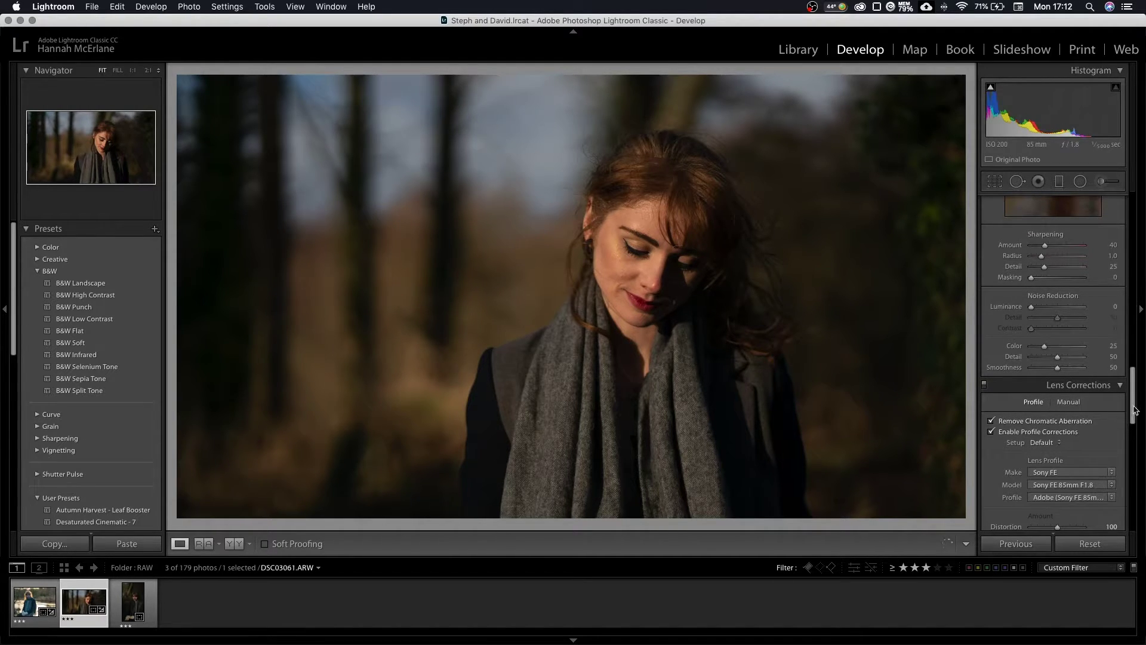
Crop the photo slightly tighter around the woman, keeping the as-shot aspect ratio
scroll(1125, 252, up, 5)
scroll(1125, 252, up, 5)
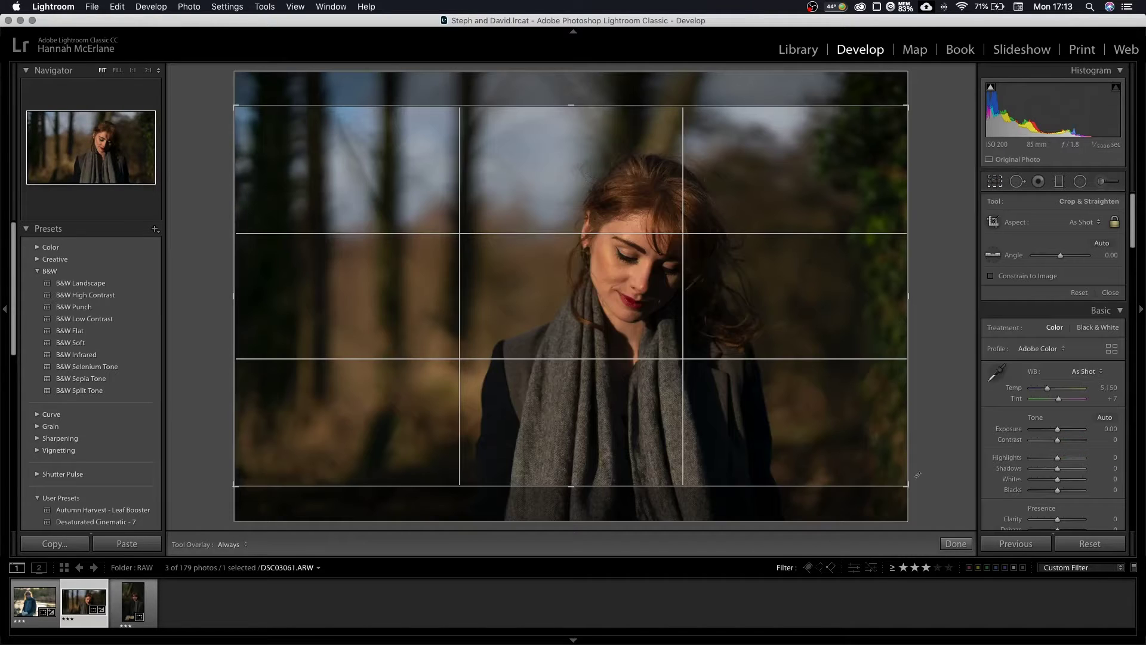
key(r)
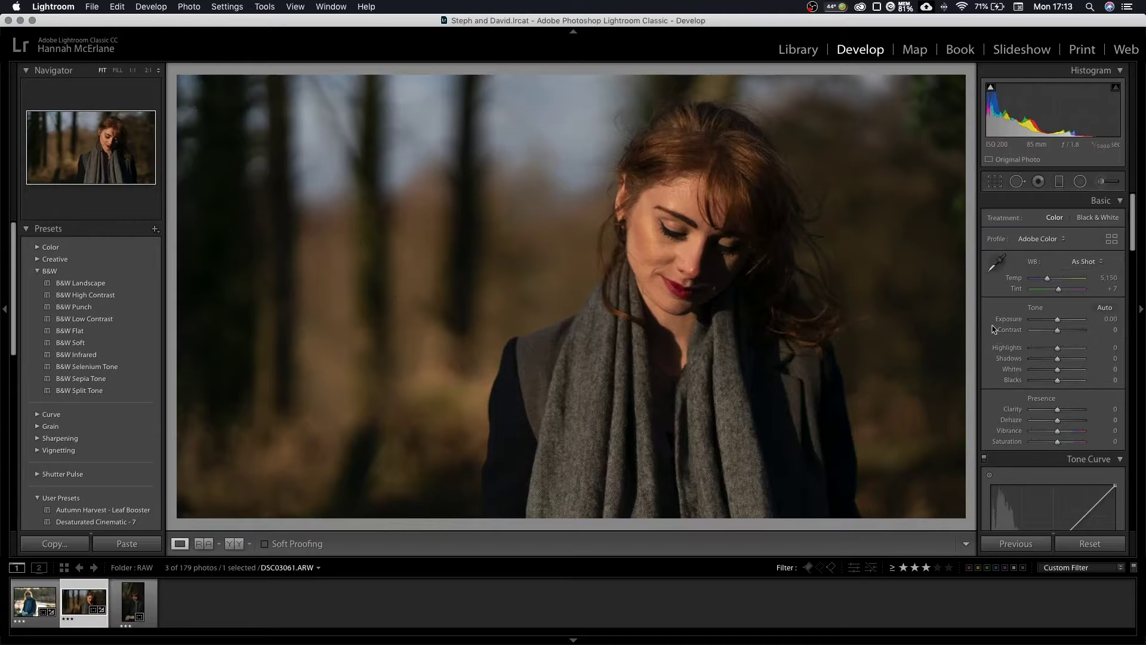
Soften the tones by setting Highlights to -30, Shadows to +52 and Contrast to -5
drag(1057, 347, 1050, 352)
drag(1057, 359, 1073, 361)
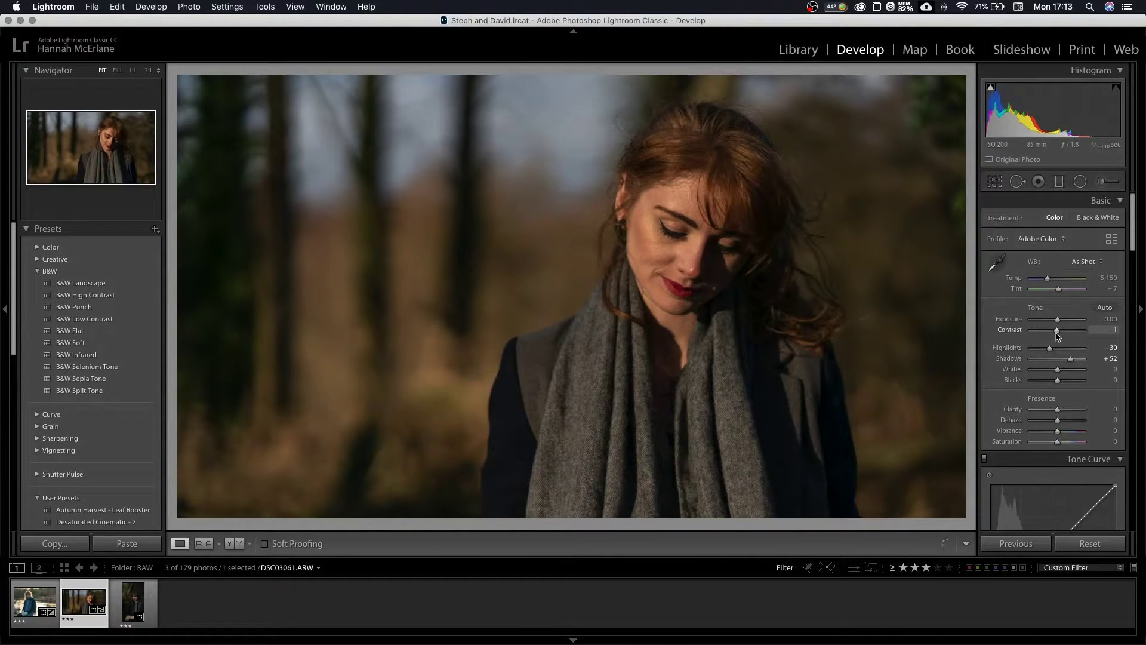
Cool the white balance by setting the temperature to 5,000
click(1112, 278)
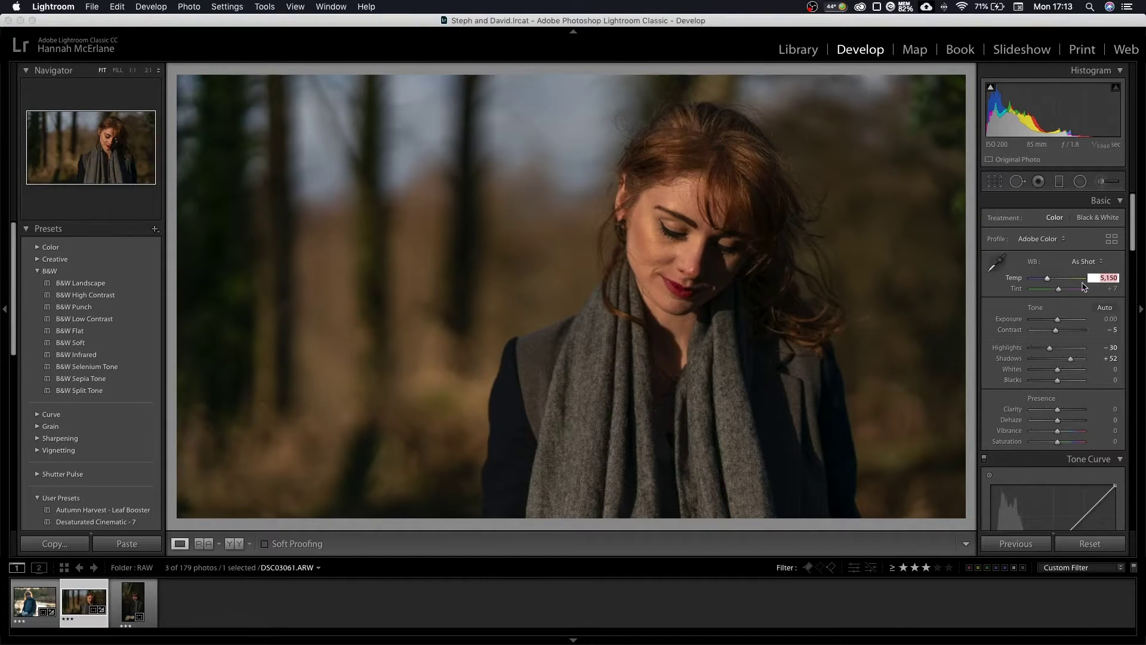
text(5100)
key(Return)
key(Up)
key(Up)
key(Up)
key(Down)
key(Up)
Fine-tune the white balance tint in small increments
click(1114, 290)
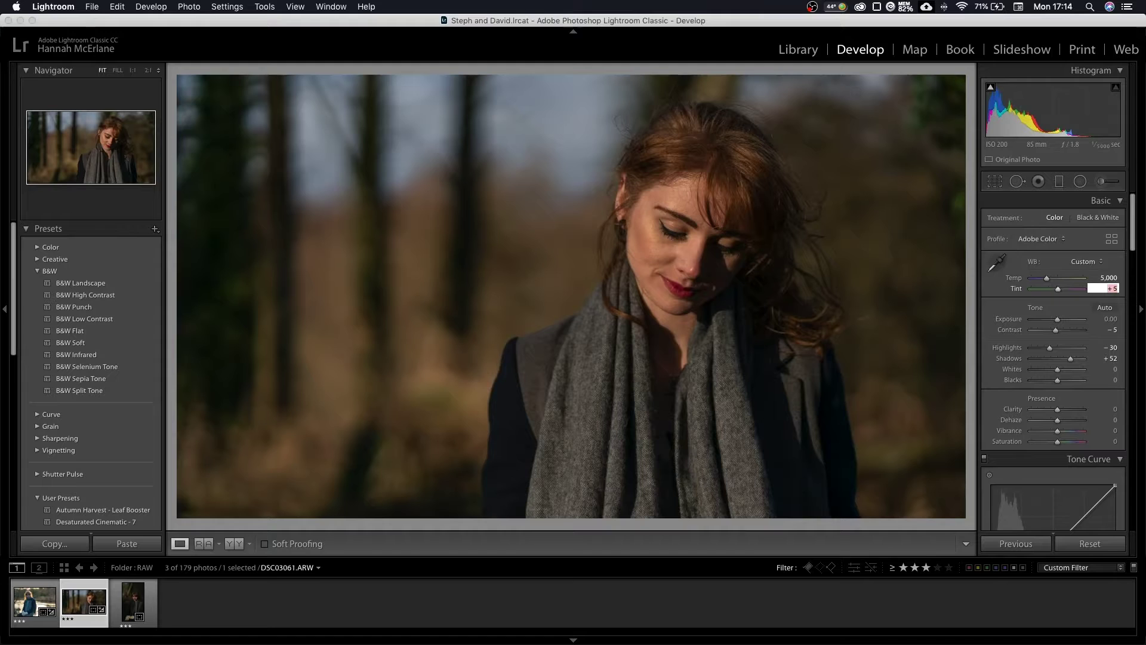
text(0)
key(Down)
key(Down)
key(Up)
key(Up)
key(Up)
key(Up)
key(Up)
key(Up)
Set the presence values to Clarity -5, Vibrance +26 and Saturation -8
scroll(1134, 267, down, 4)
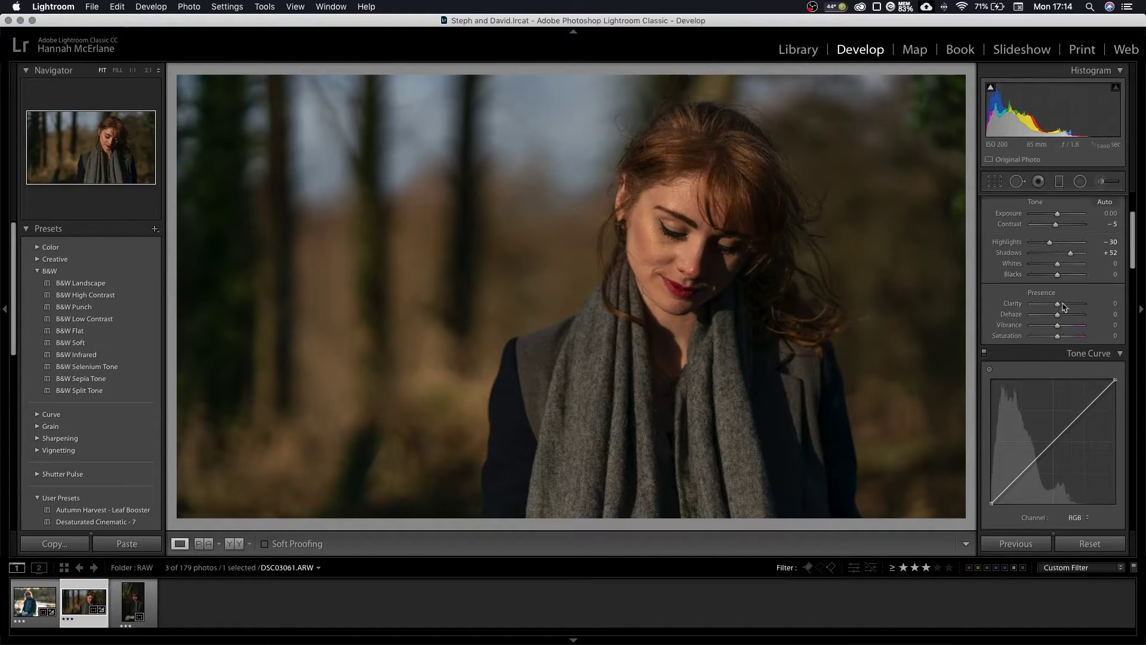
drag(1057, 304, 1053, 336)
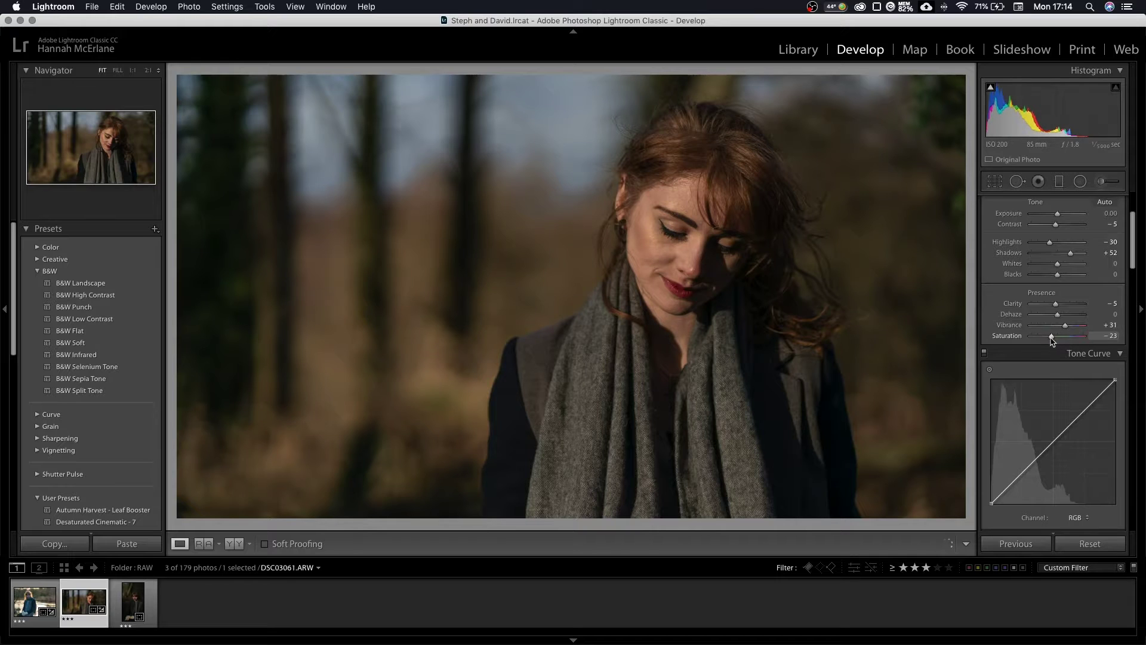
drag(1054, 337, 1064, 331)
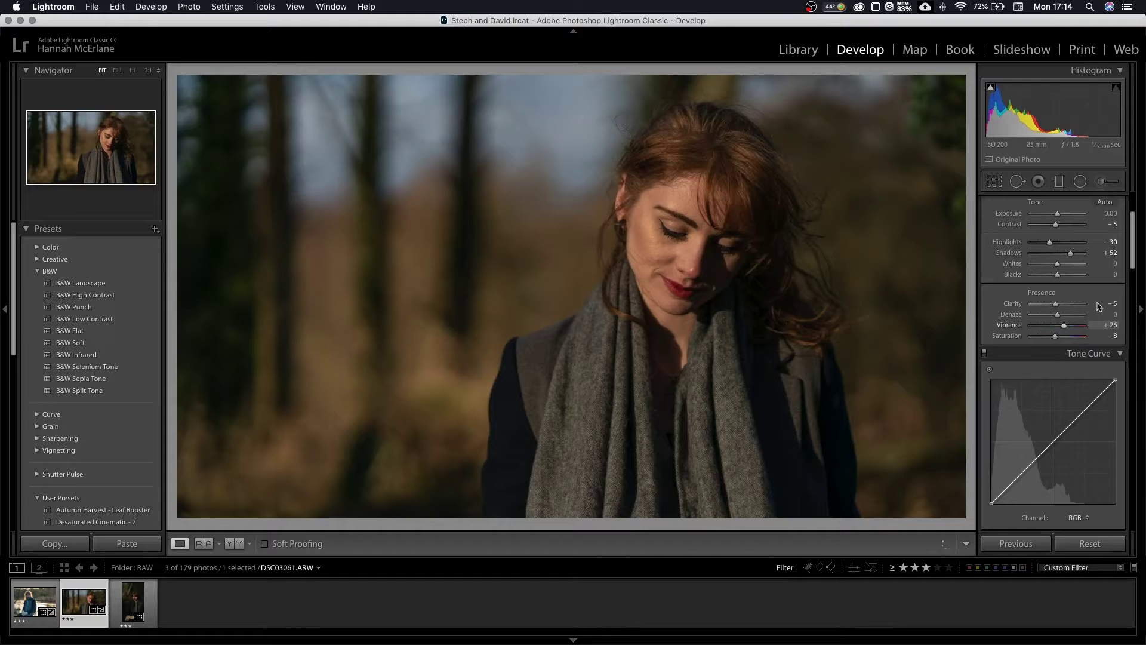
Shape the RGB tone curve with deeper shadows, brighter midtones and a lifted black point, and check its effect off and on
drag(1134, 269, 1097, 287)
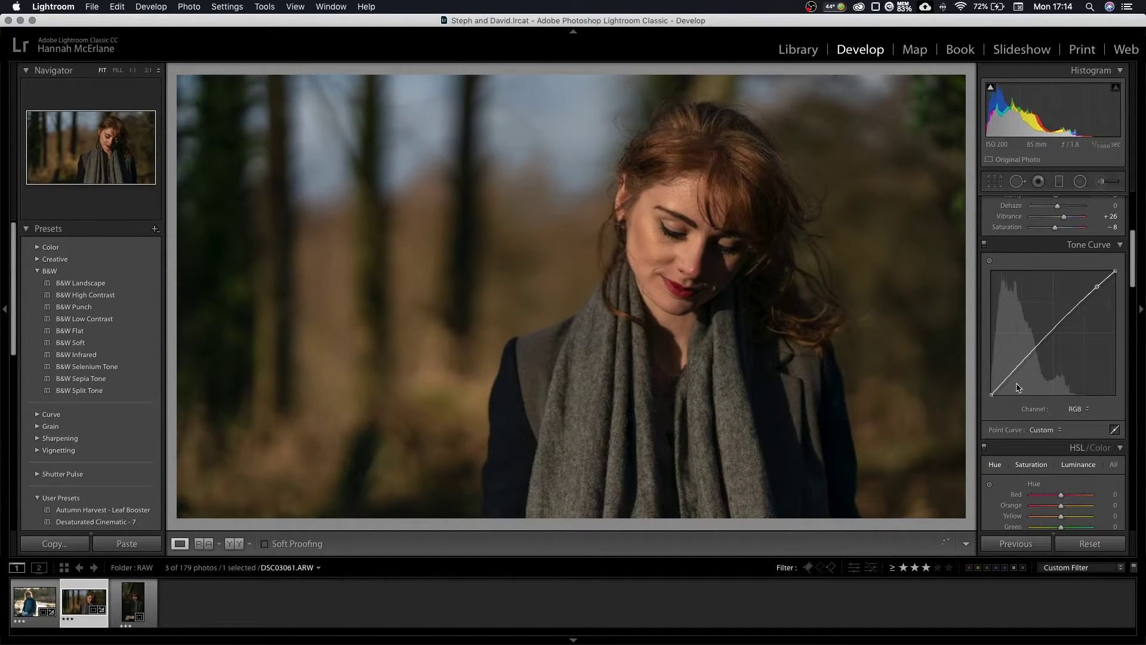
drag(1011, 374, 1011, 377)
drag(1054, 330, 1061, 320)
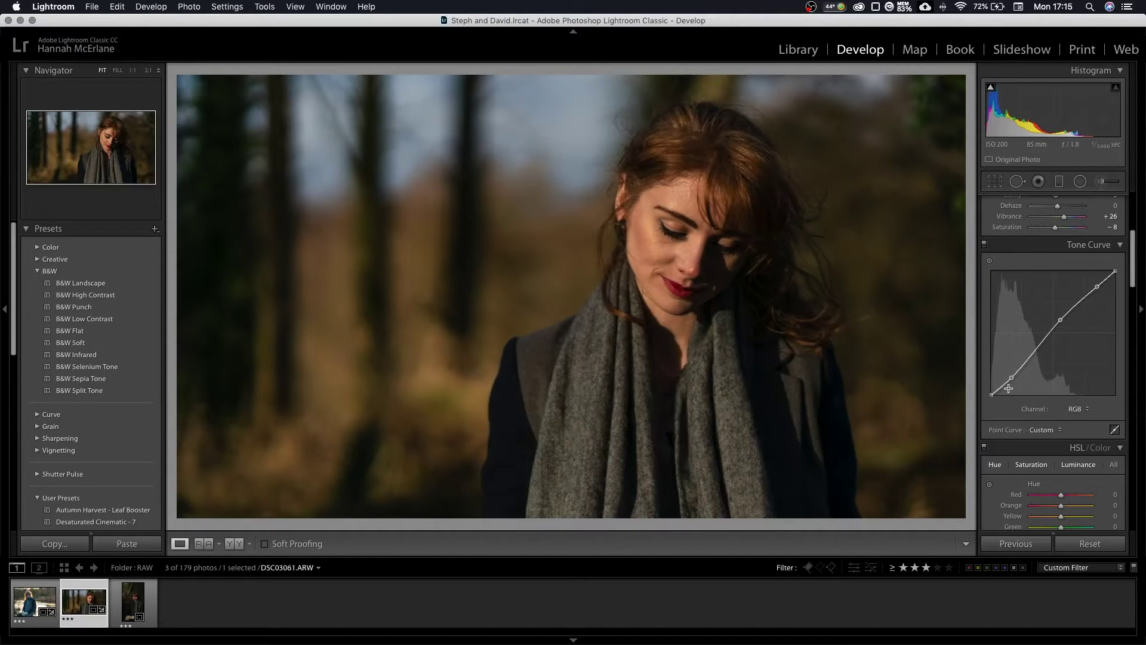
drag(990, 395, 1024, 362)
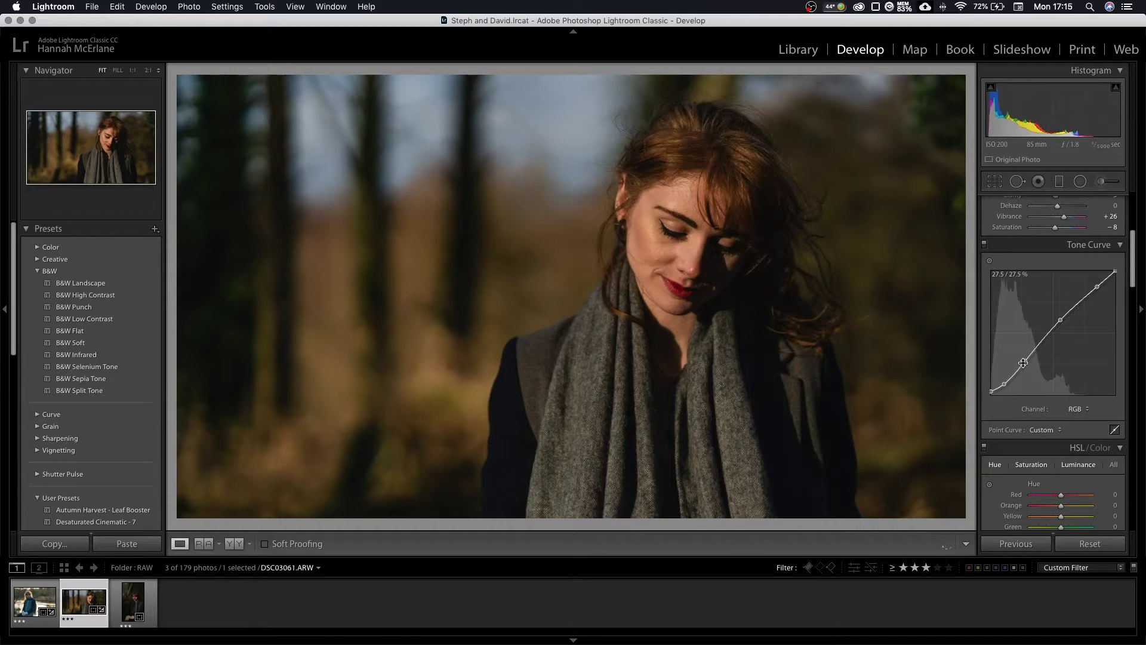
click(985, 245)
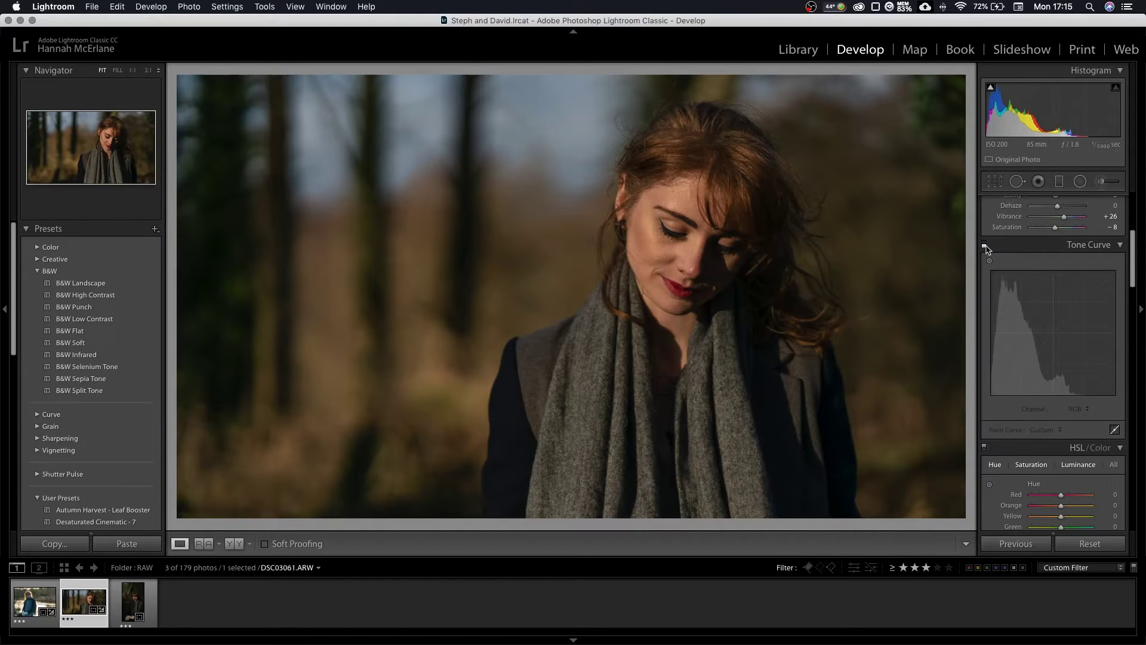
click(985, 245)
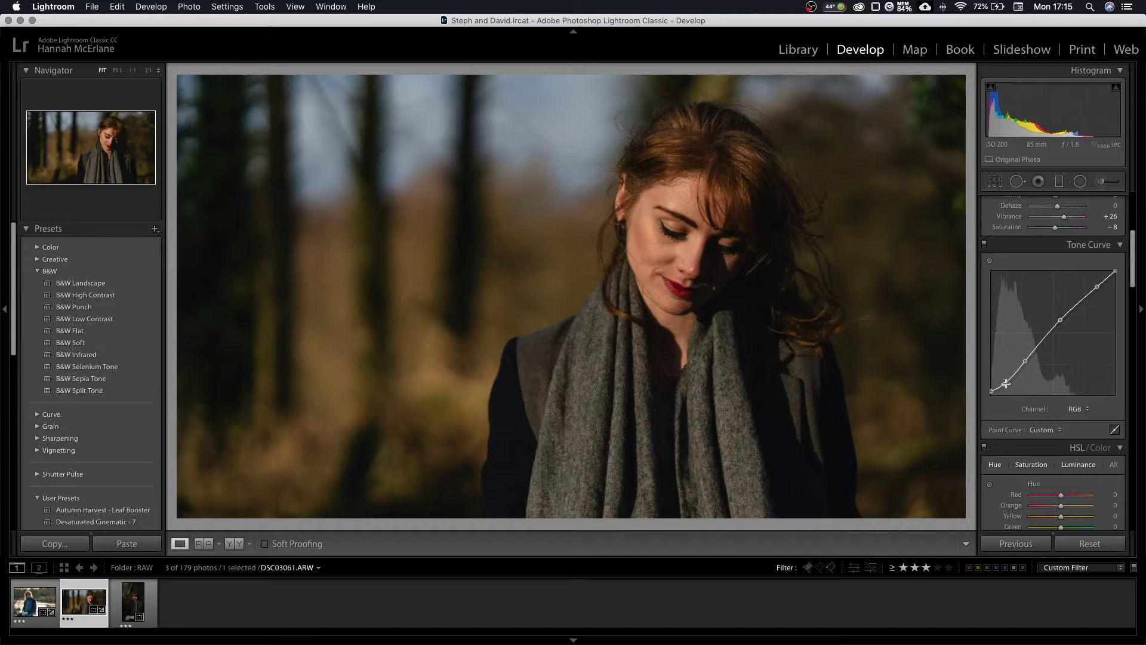
Refine the shadow and midtone points of the RGB tone curve, and compare the photo with and without the curve
drag(1023, 365, 1020, 366)
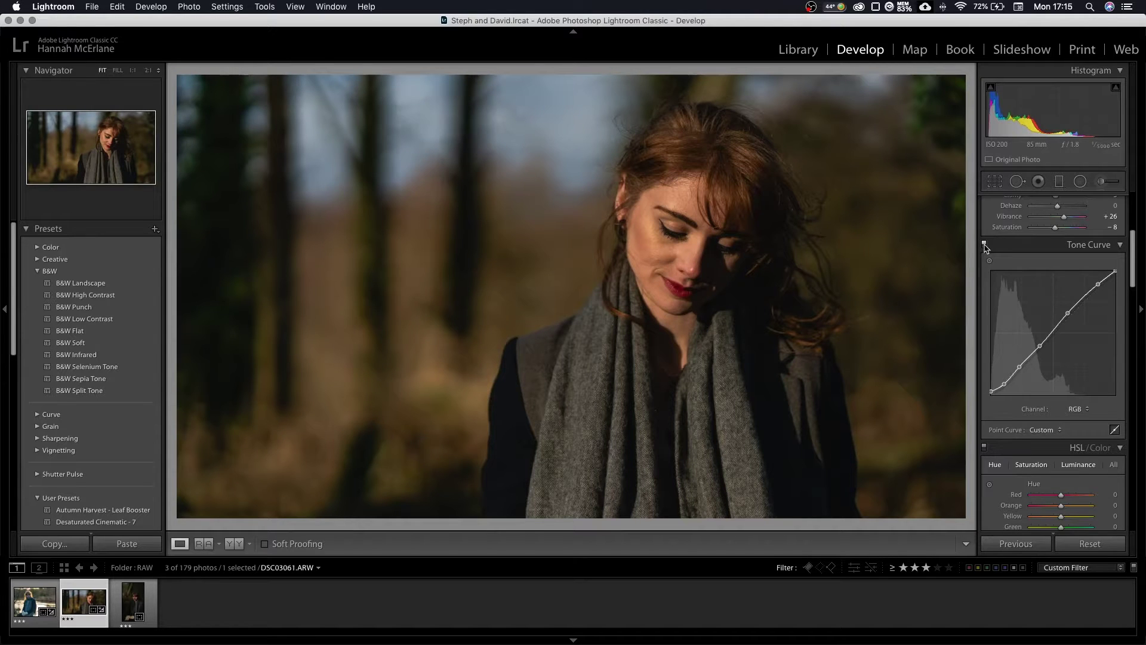
click(985, 245)
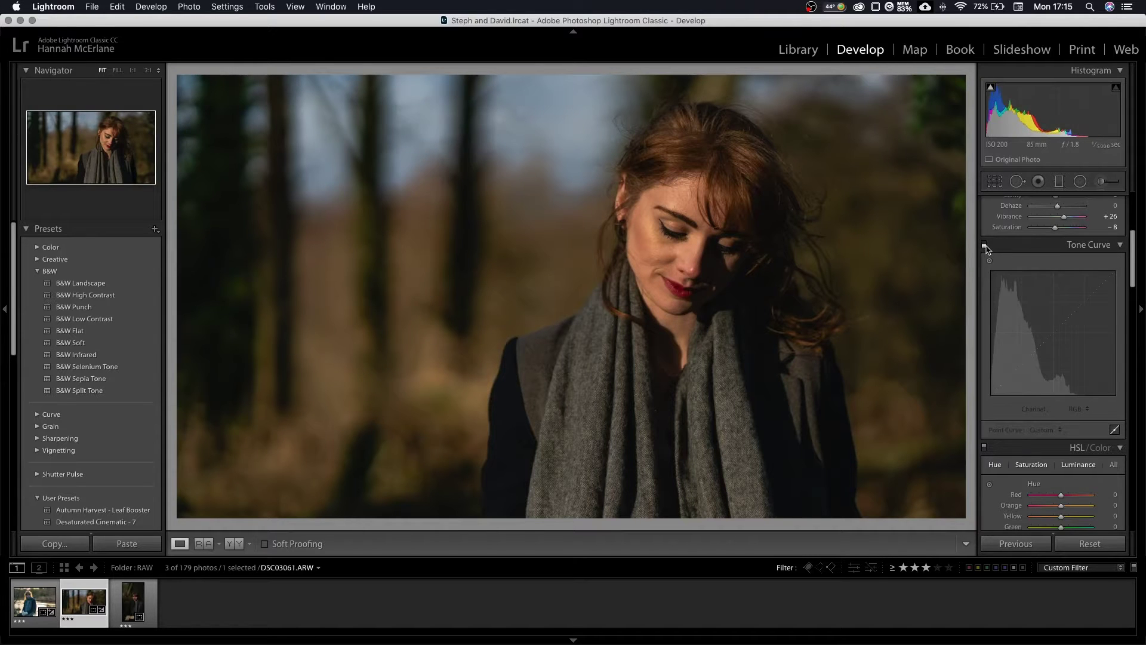
click(985, 245)
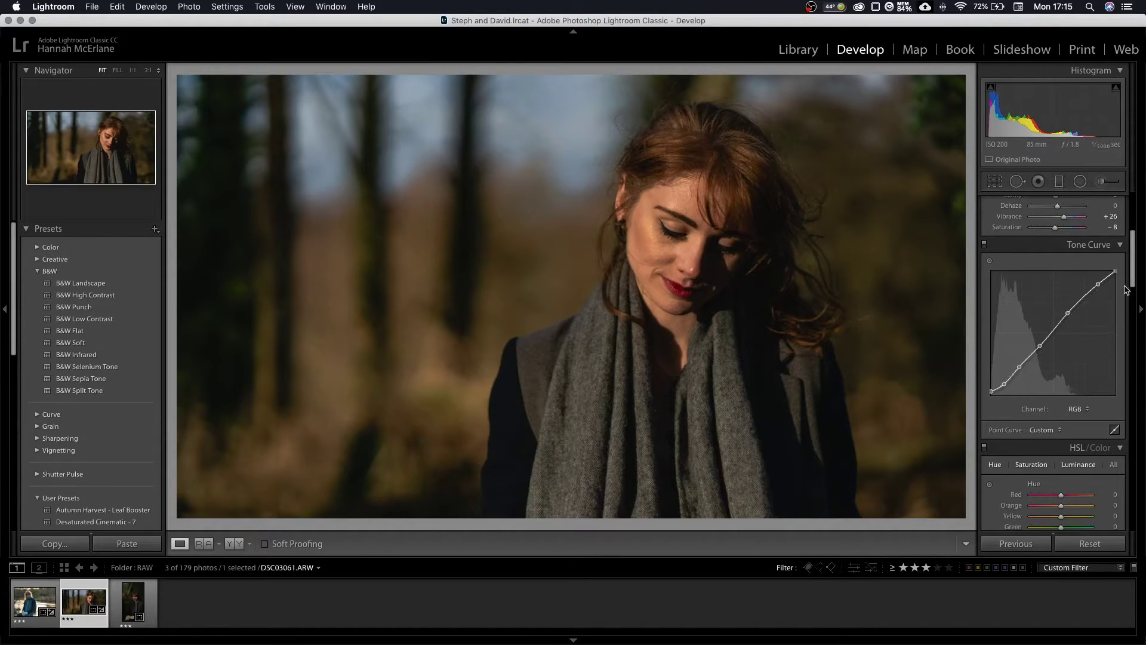
Set Saturation to -14 and Vibrance to +33, and compare the edited photo with its original state
drag(1135, 281, 1136, 268)
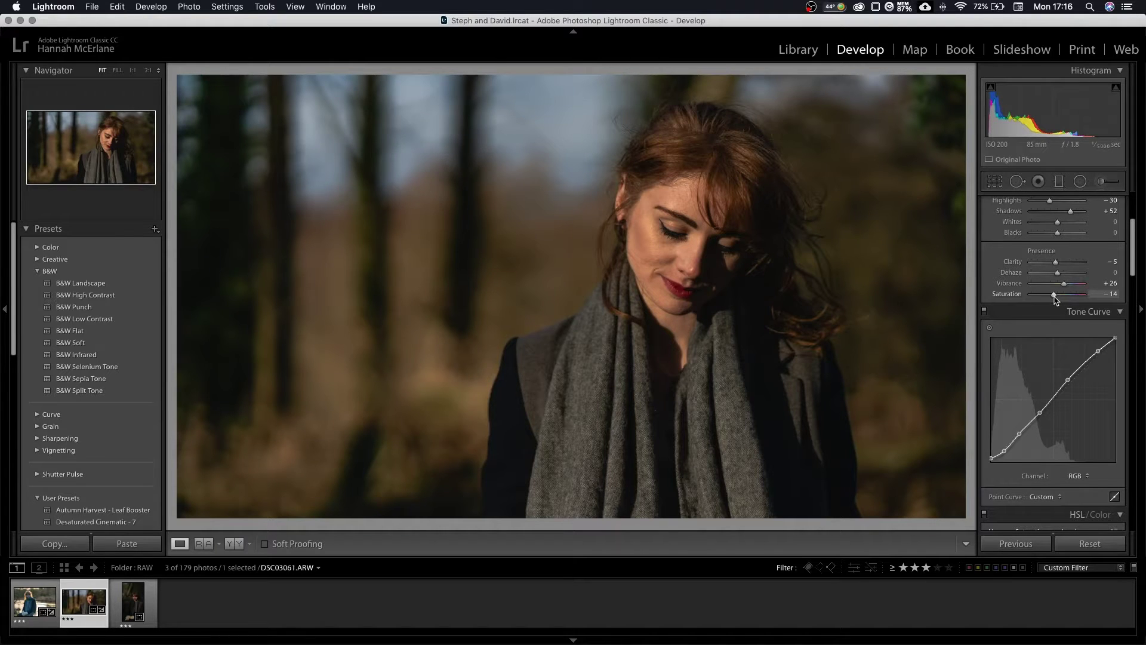
drag(1064, 283, 1066, 283)
key(backslash)
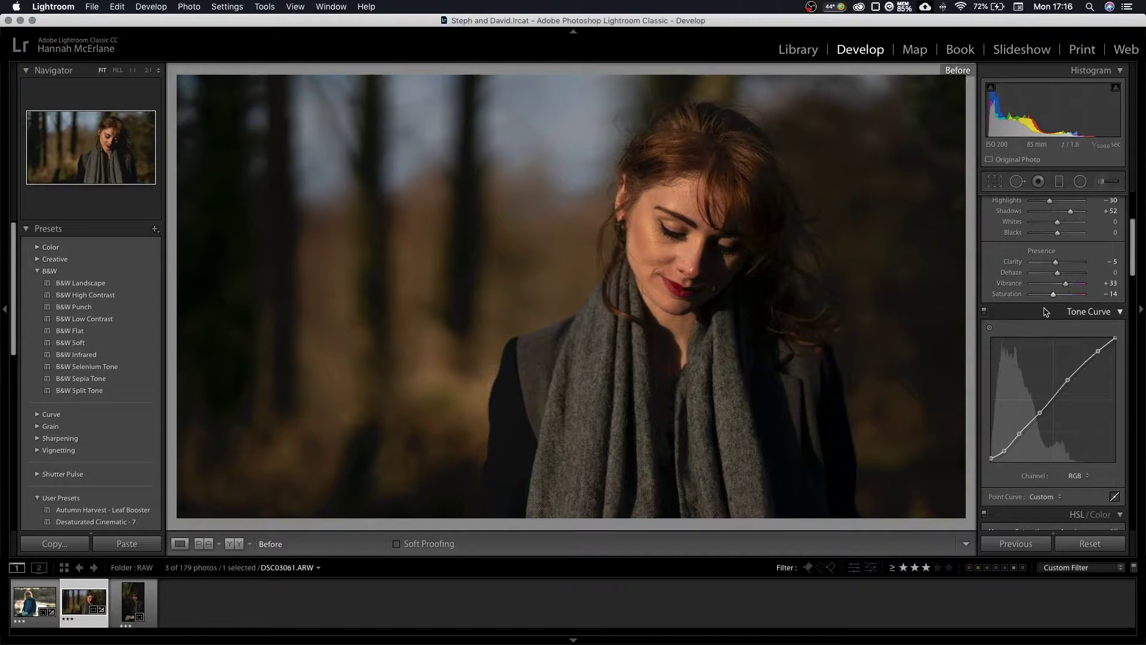
key(backslash)
scroll(1046, 311, down, 5)
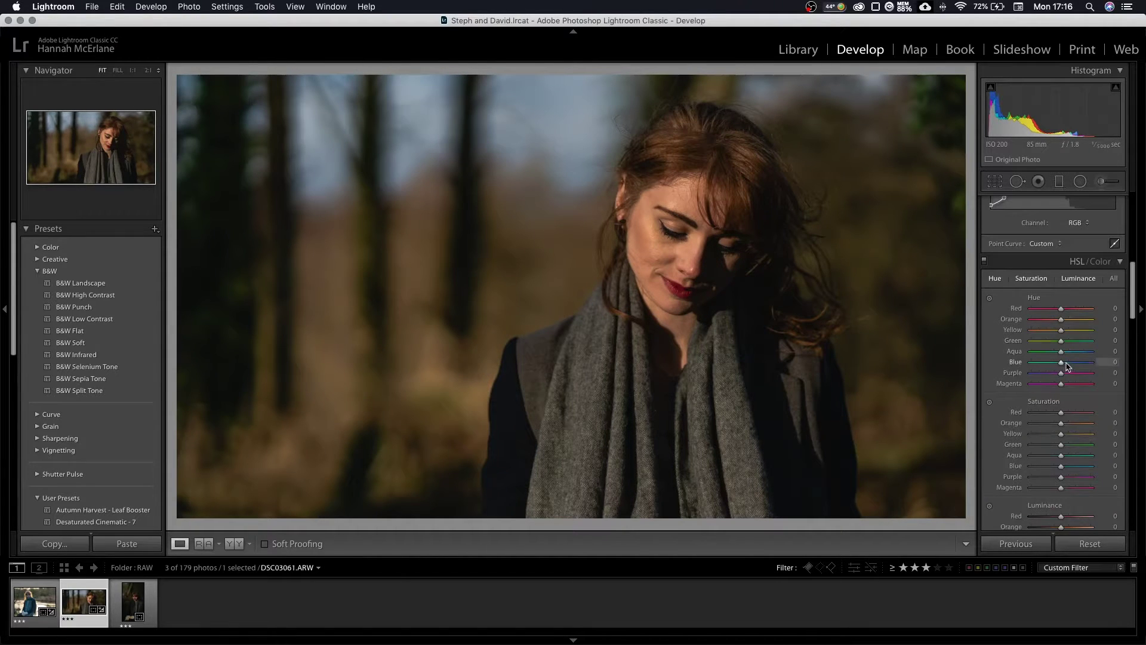
Split tone the photo with highlights at Hue 42, Saturation 11 and shadows at Hue 203, Saturation 7, and compare it off and on
drag(1136, 302, 1139, 349)
scroll(1134, 323, down, 3)
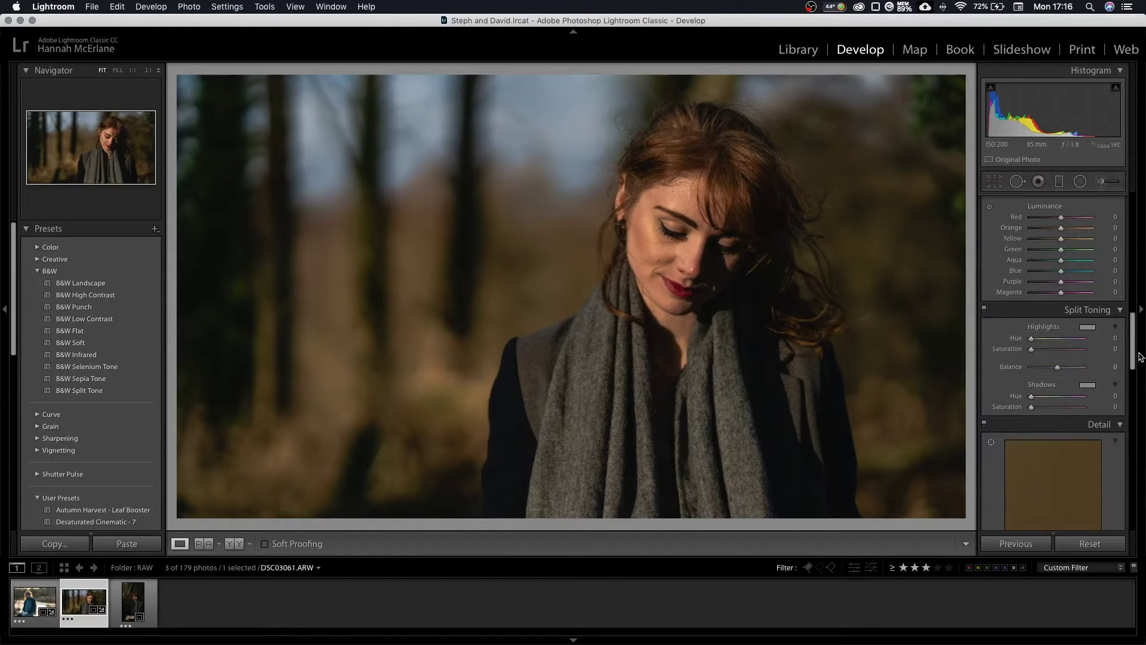
drag(1032, 314, 1036, 318)
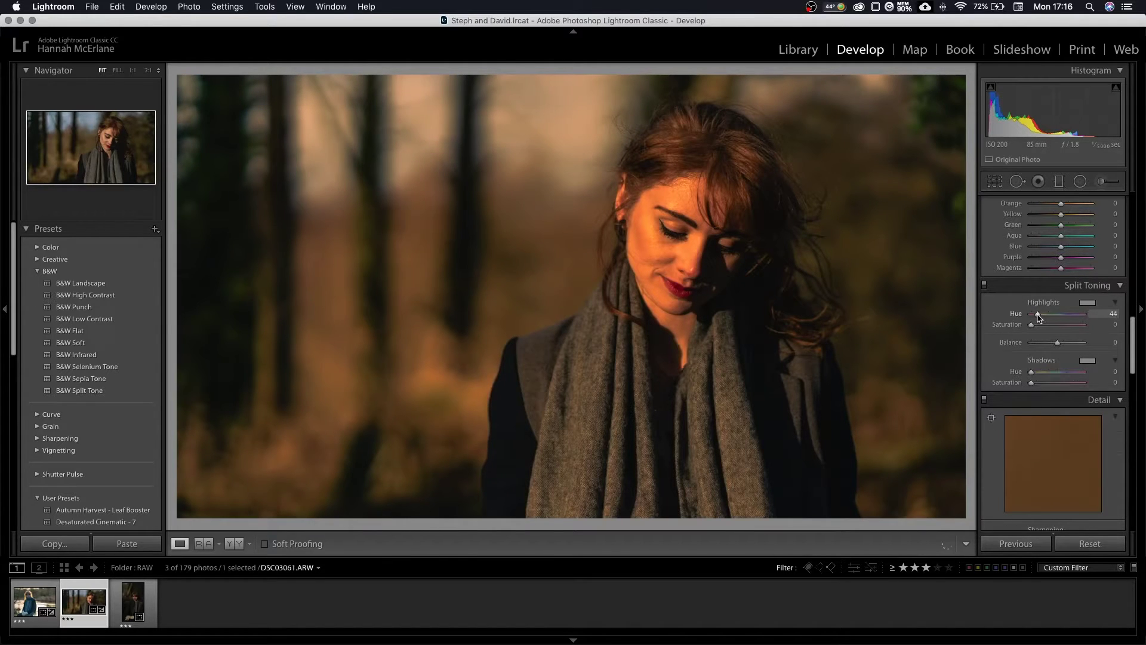
drag(1038, 318, 1038, 325)
mouse_move(1035, 375)
mouse_down()
mouse_move(1063, 375)
mouse_move(1037, 387)
mouse_up()
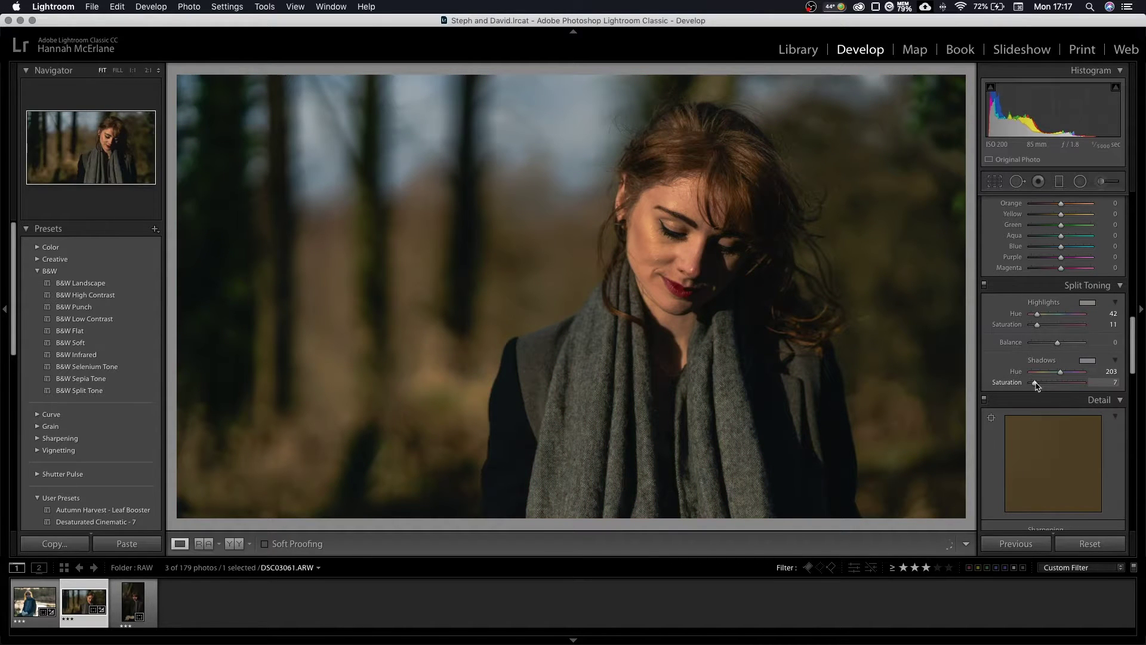
click(985, 286)
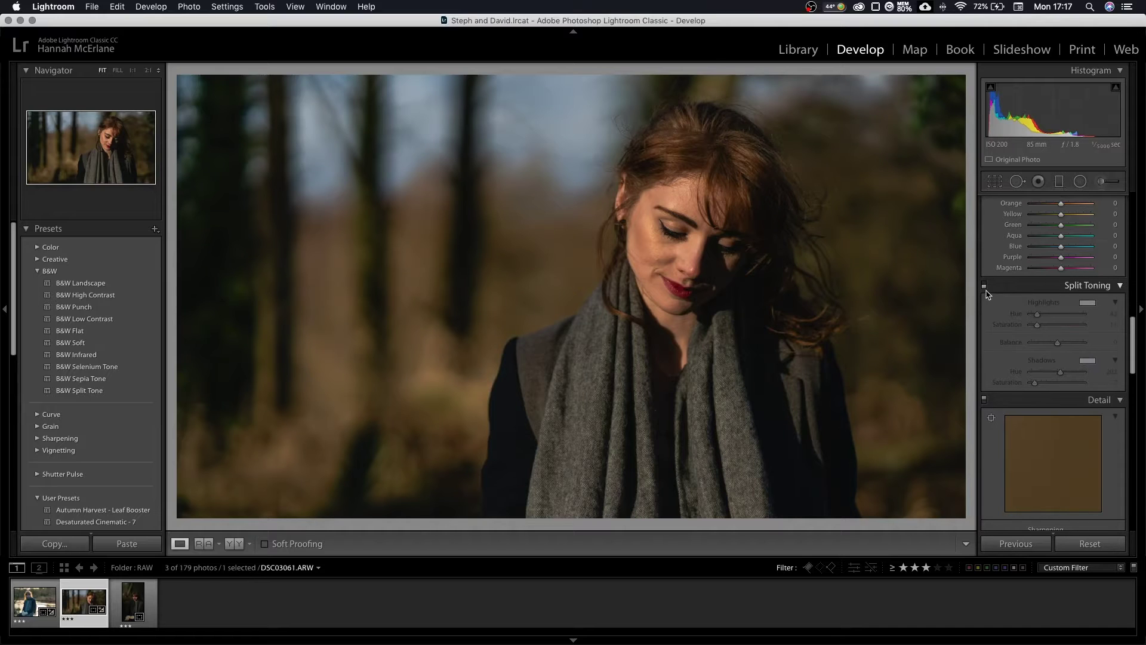
click(985, 286)
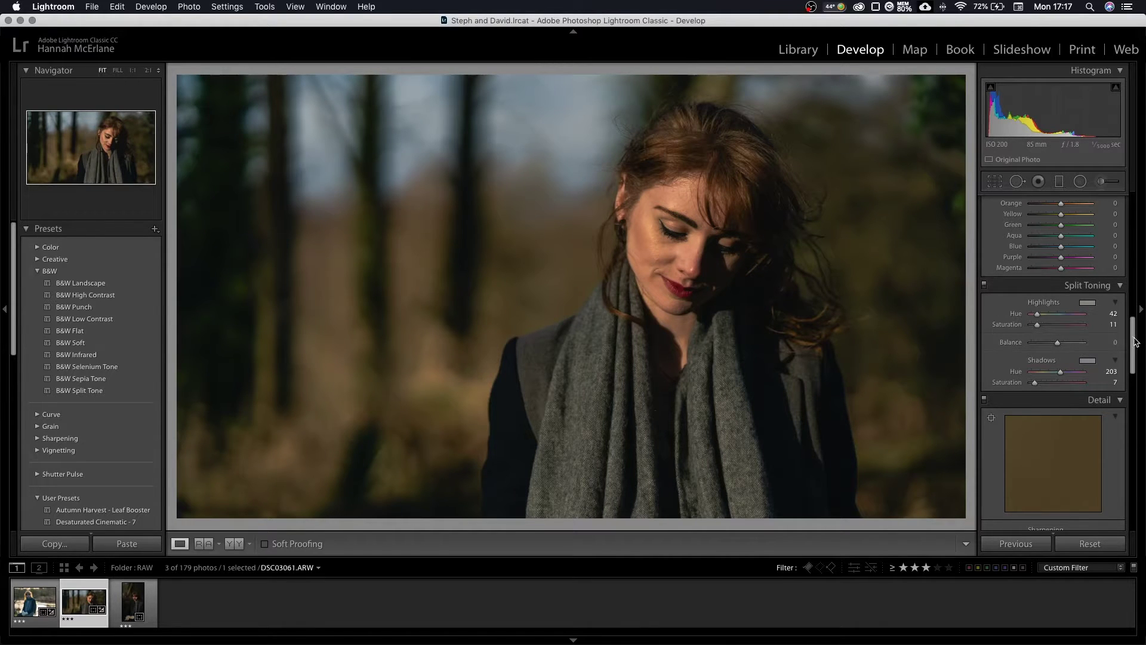
Set the sharpening Amount to 62 and raise the sharpening Masking
scroll(1061, 327, down, 10)
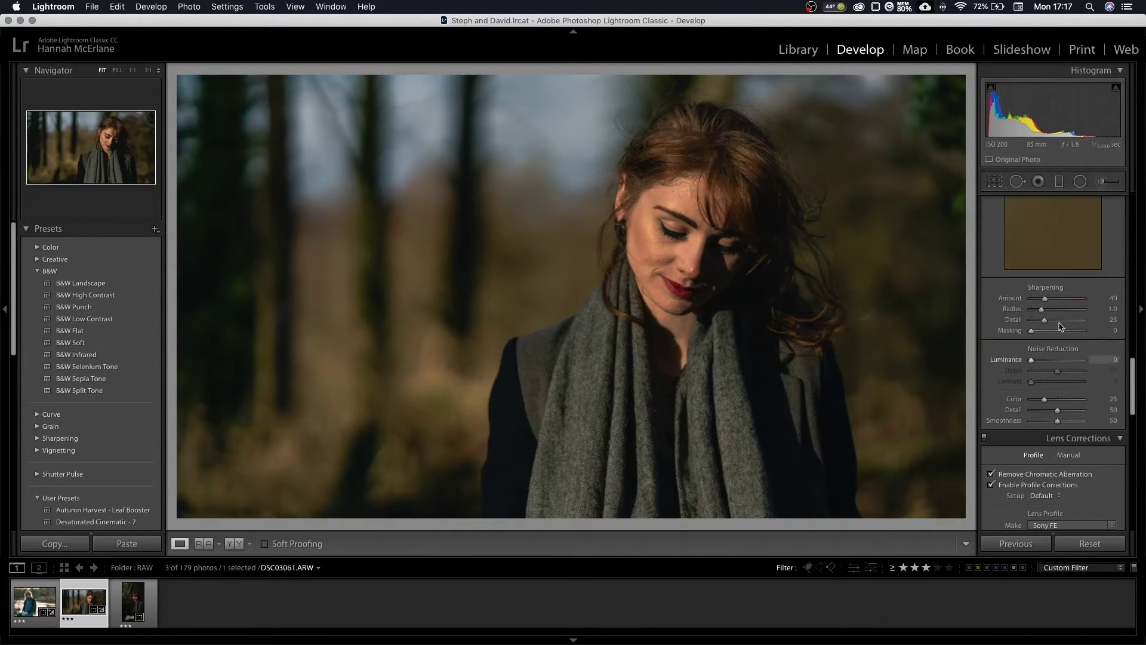
drag(1045, 298, 1053, 298)
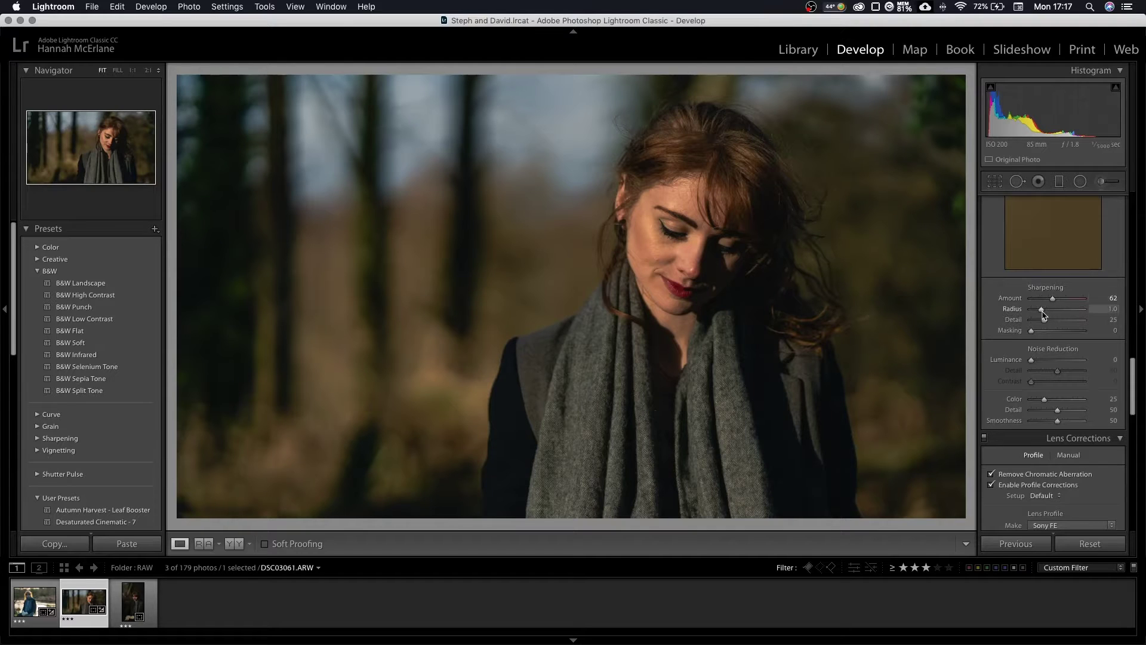
drag(1032, 332, 1045, 333)
Set the post-crop vignetting Amount to -6 and the grain Amount to 6
scroll(1045, 332, down, 10)
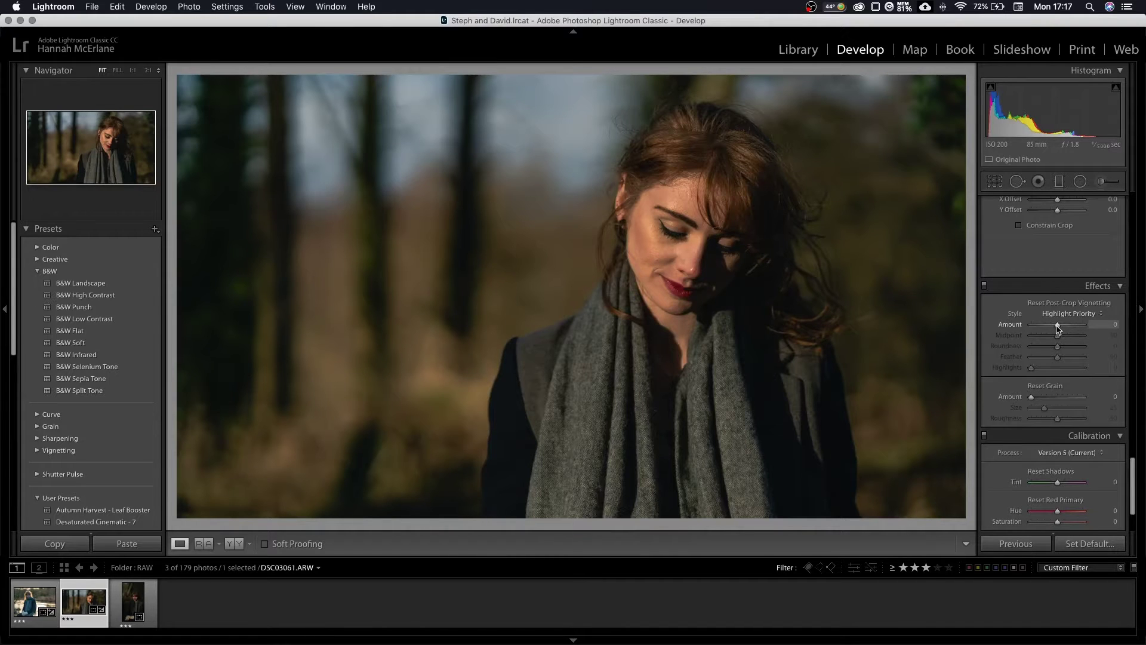
drag(1057, 326, 1057, 327)
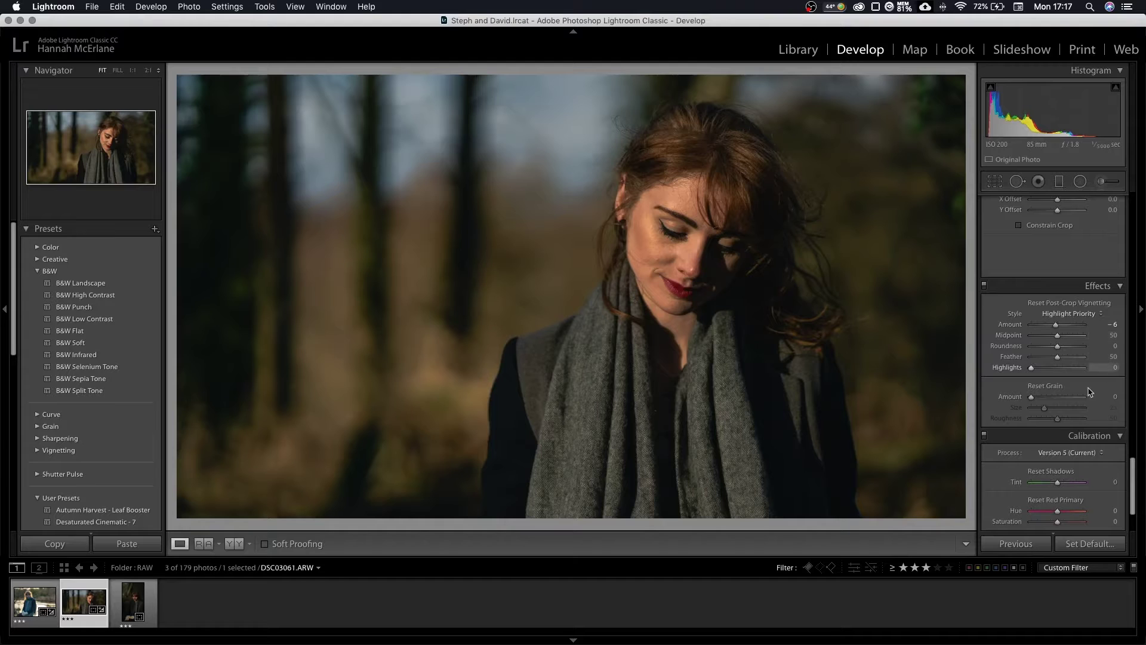
click(1036, 400)
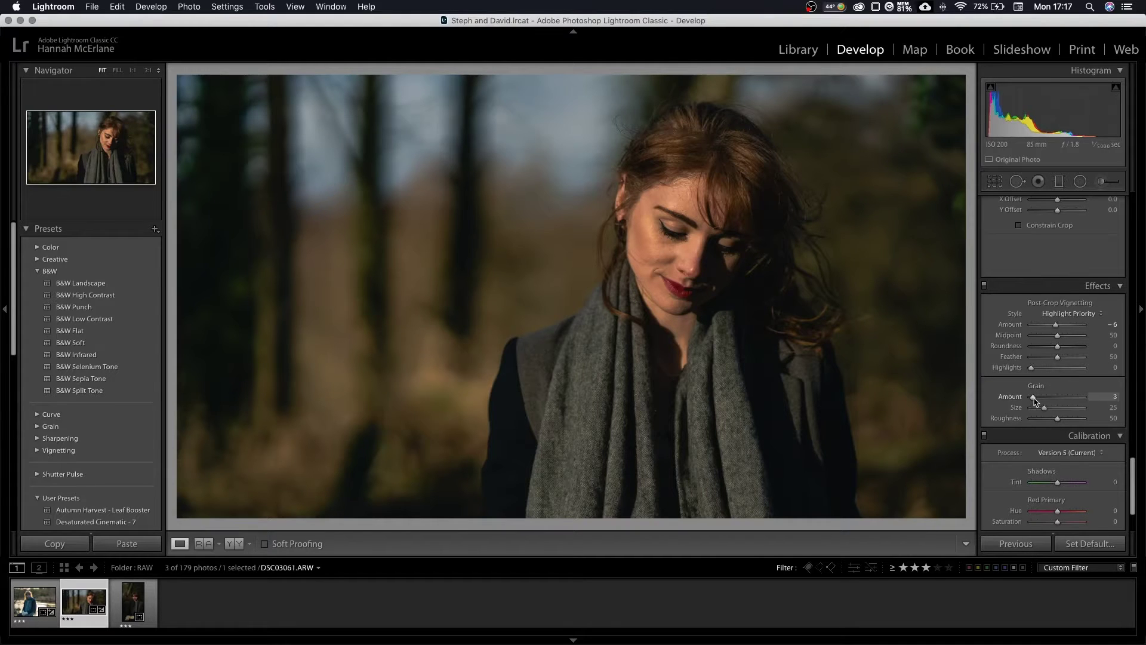
key(alt)
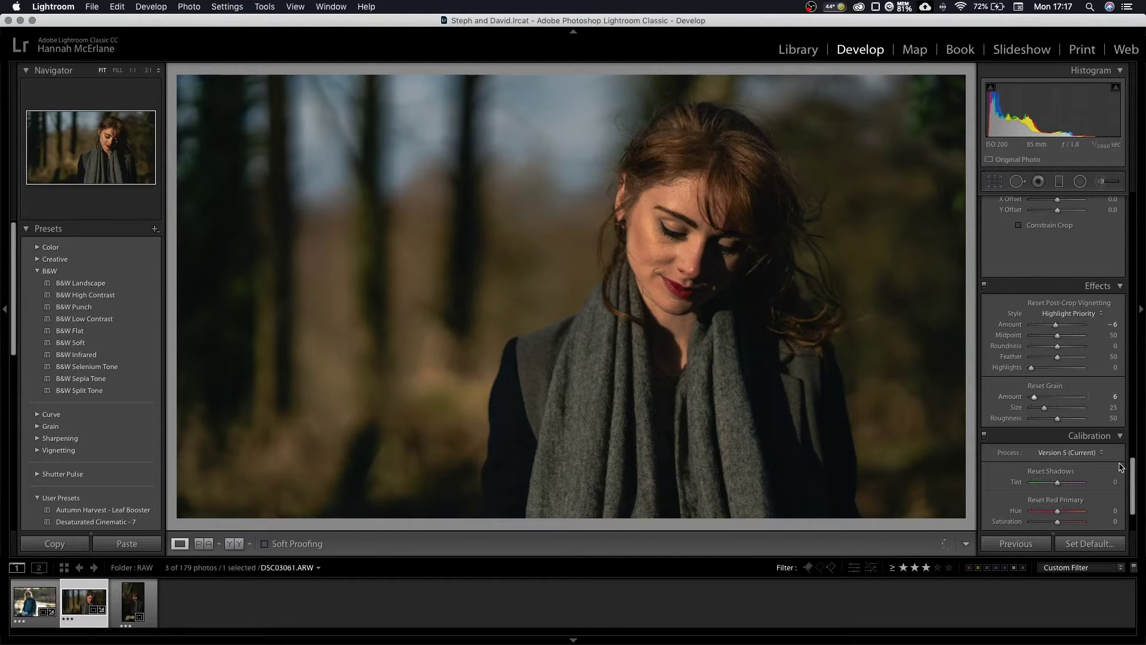
Calibrate the colours with Shadows Tint +5, Green Primary Hue +4 and Saturation -3, and Blue Primary Hue -2 and Saturation -5
scroll(1135, 482, down, 3)
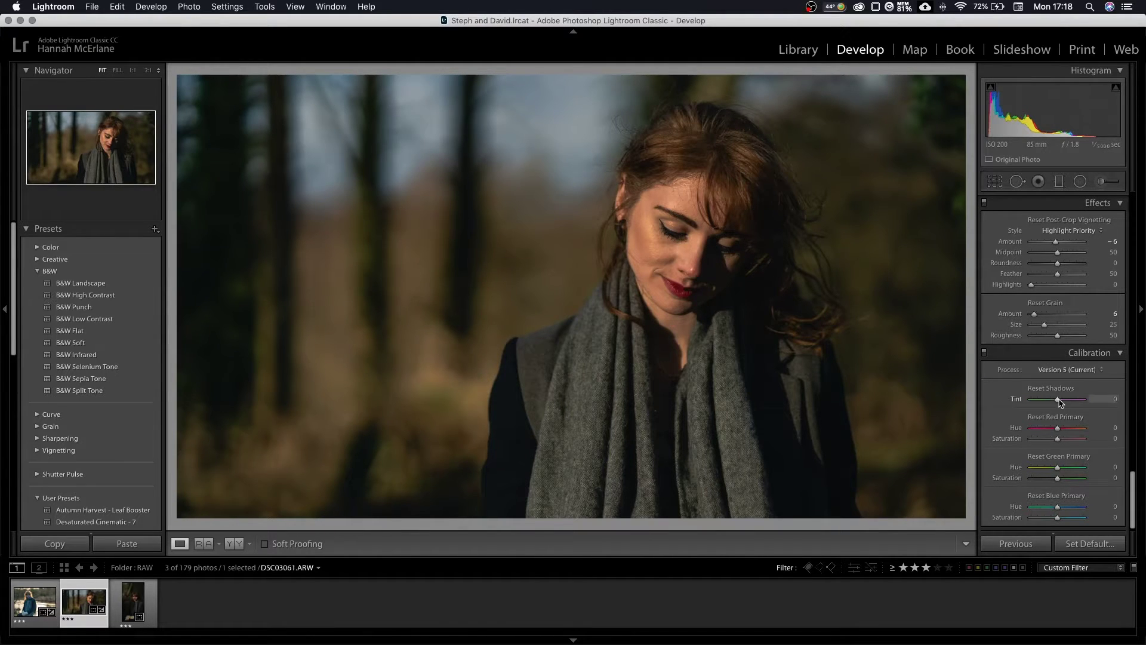
drag(1058, 403, 1060, 403)
key(alt)
mouse_move(1061, 472)
mouse_down()
mouse_move(1068, 479)
mouse_move(1057, 479)
mouse_up()
key(alt)
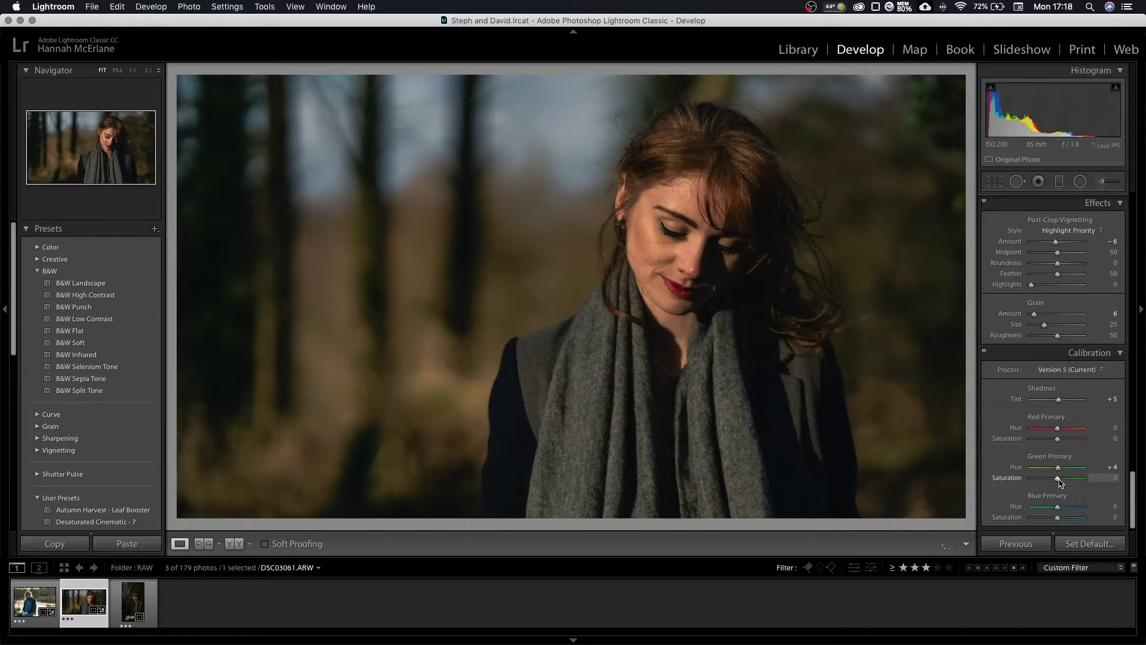
drag(1060, 481, 1055, 517)
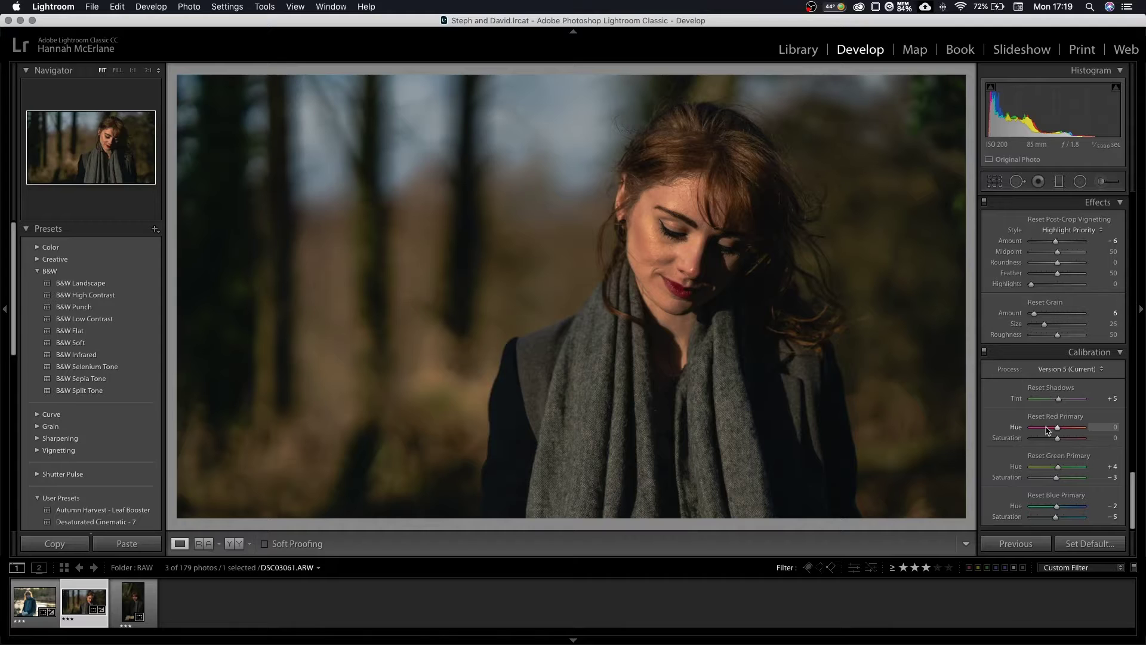
Compare the edited photo with its original state and set the post-crop vignetting Amount to -9
key(backslash)
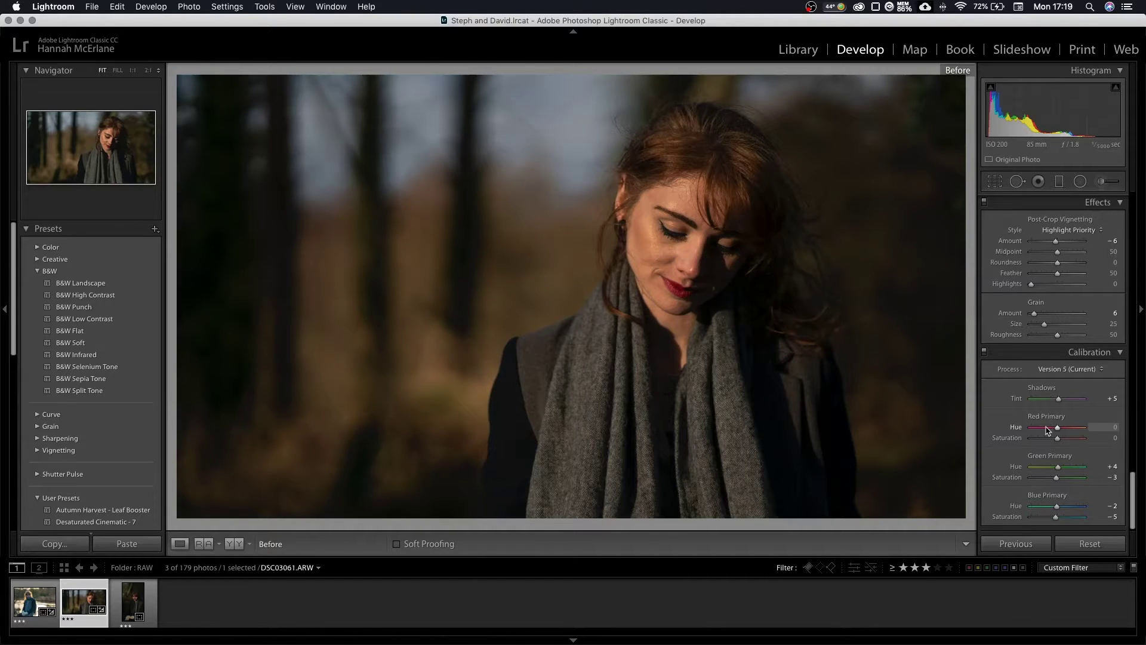
key(backslash)
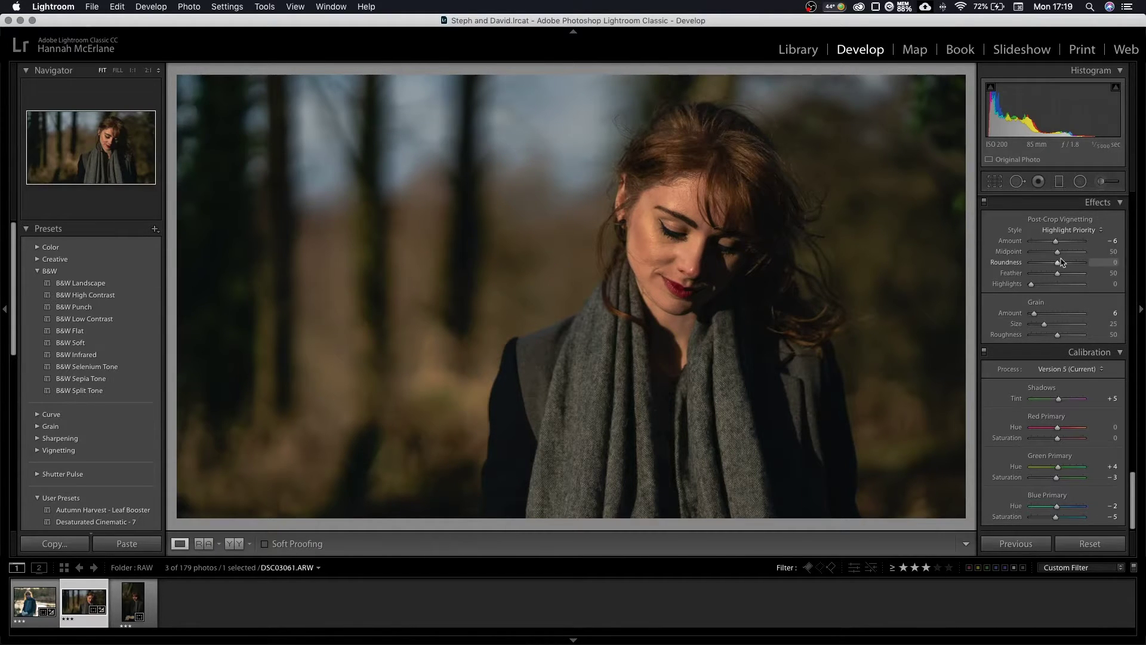
drag(1055, 244, 1055, 245)
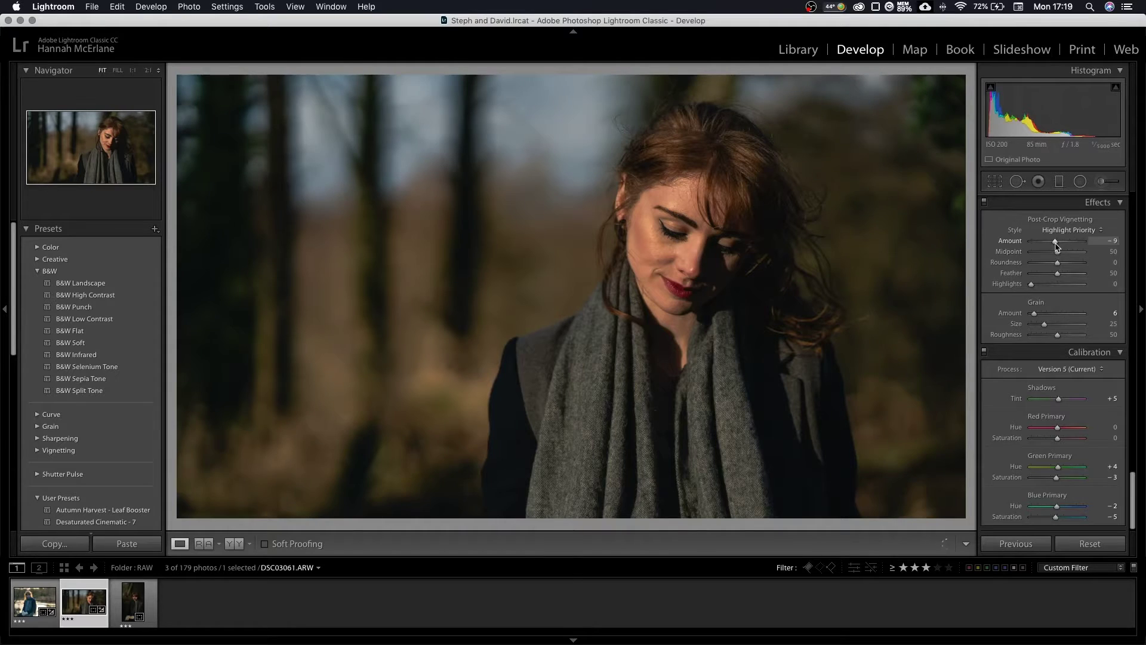
scroll(1054, 299, up, 4)
Switch to the next portrait in the series, DSC03110.ARW, to begin its basic adjustments
key(Right)
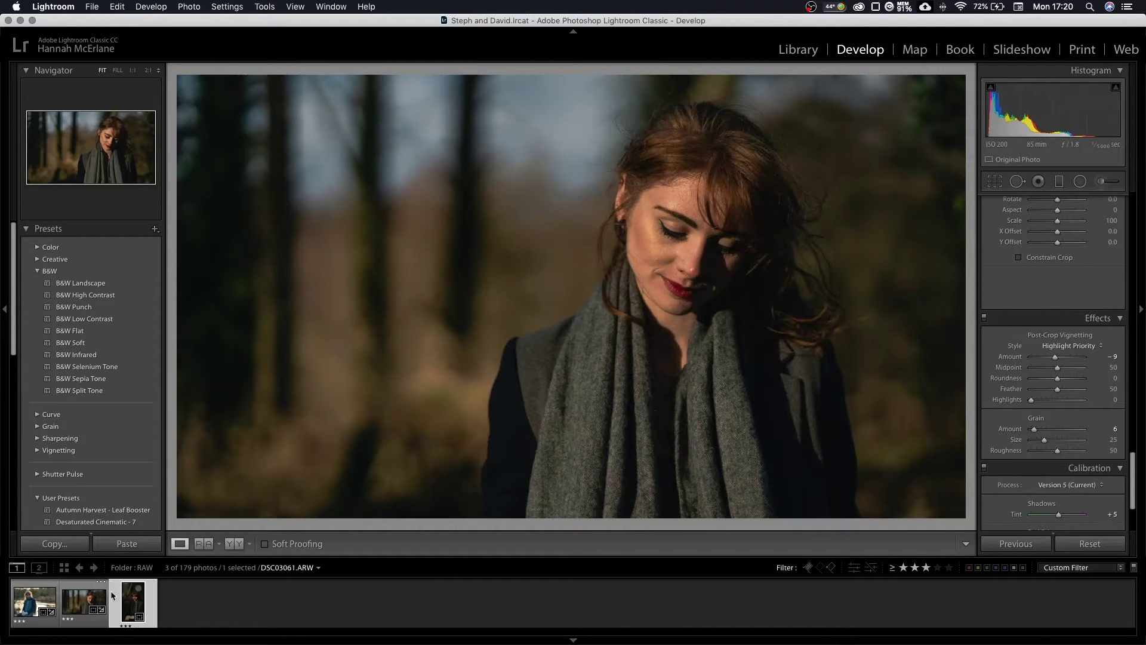
scroll(1069, 299, up, 15)
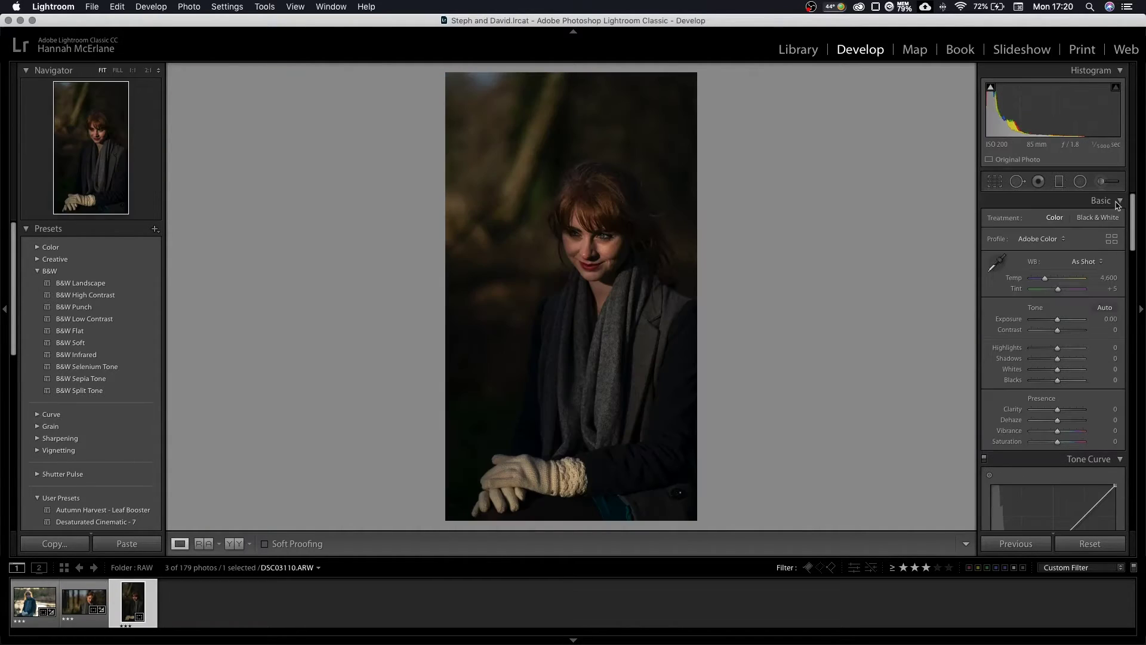
click(1108, 281)
mouse_move(1134, 254)
mouse_down()
mouse_move(1136, 359)
mouse_move(1134, 267)
mouse_up()
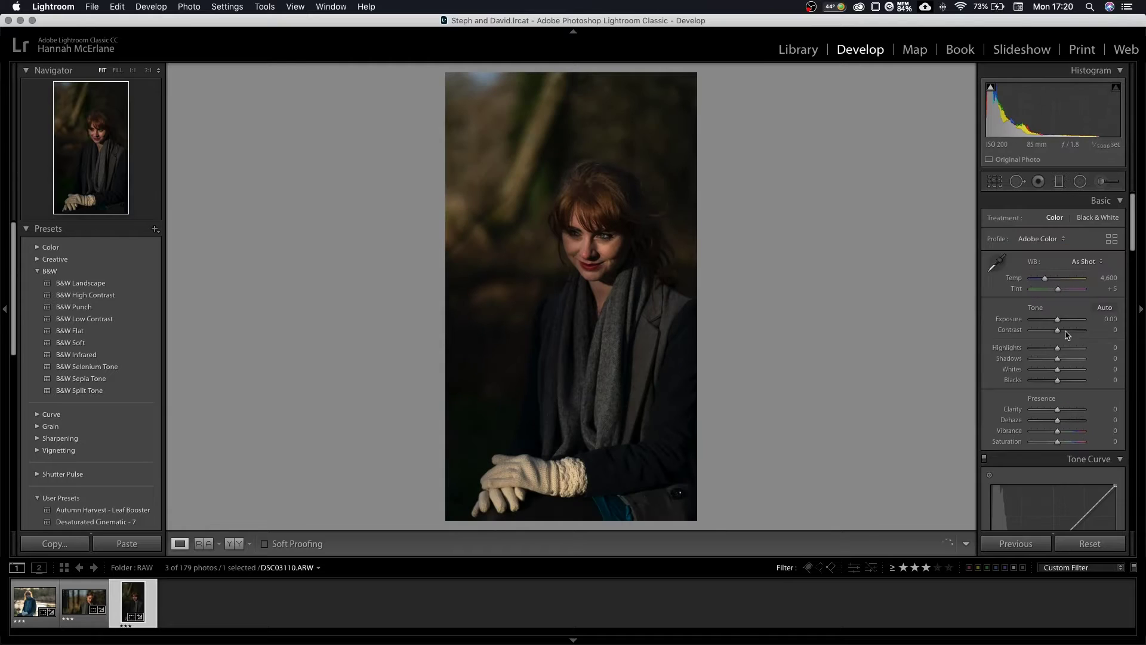
Set Exposure to +0.45, Highlights to -12, Shadows to +32 and the white balance Temp to 4,400
drag(1060, 324, 1056, 361)
click(1113, 276)
text(4550)
key(Return)
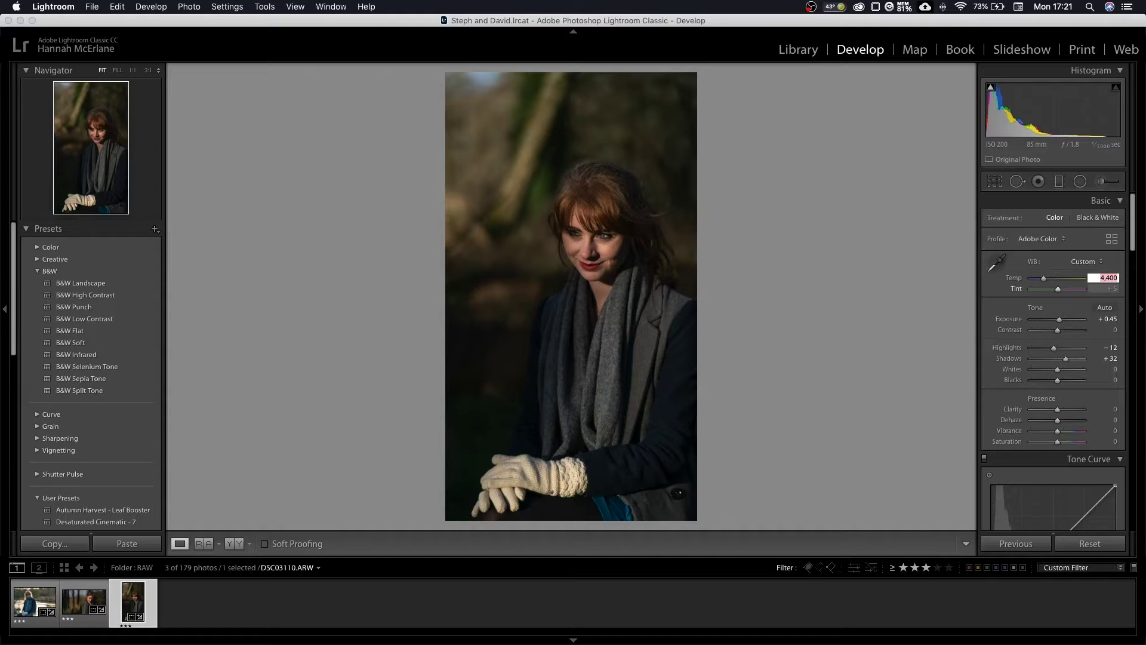
Set Clarity to +4, Vibrance to +27 and Saturation to -10, and compare the photo with its original state
scroll(1066, 291, down, 5)
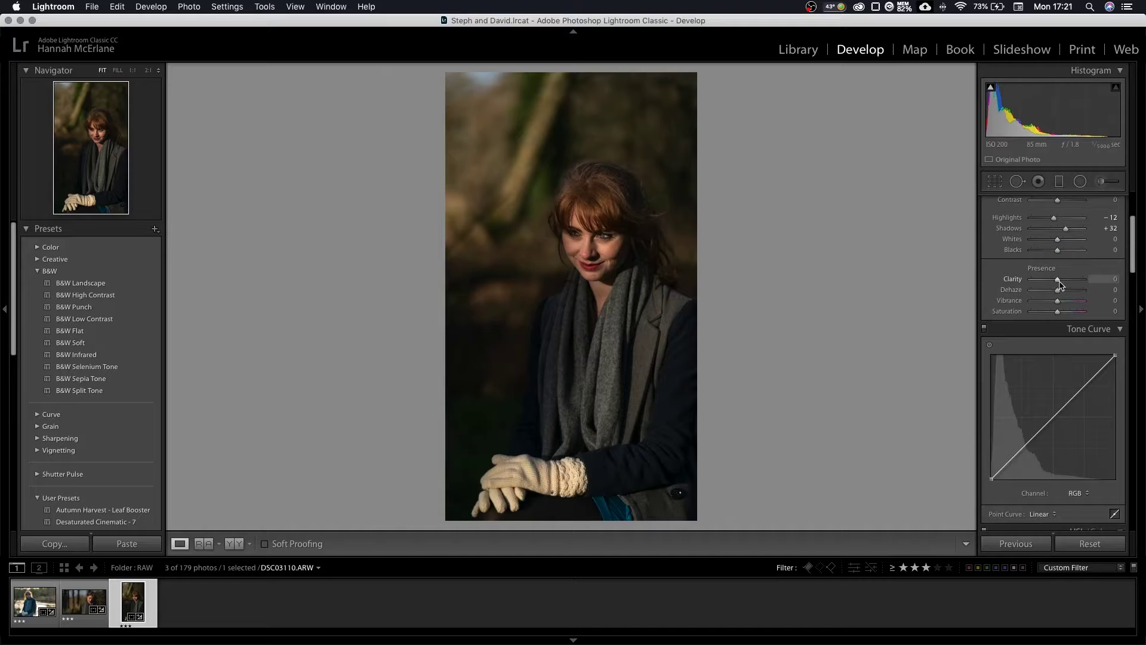
drag(1059, 281, 1066, 302)
drag(1058, 316, 1064, 301)
key(backslash)
key(backslash)
Shape the RGB tone curve with a lifted black point and adjusted shadow, midtone and highlight points, and compare it off and on
scroll(1132, 276, down, 5)
drag(1104, 294, 1100, 290)
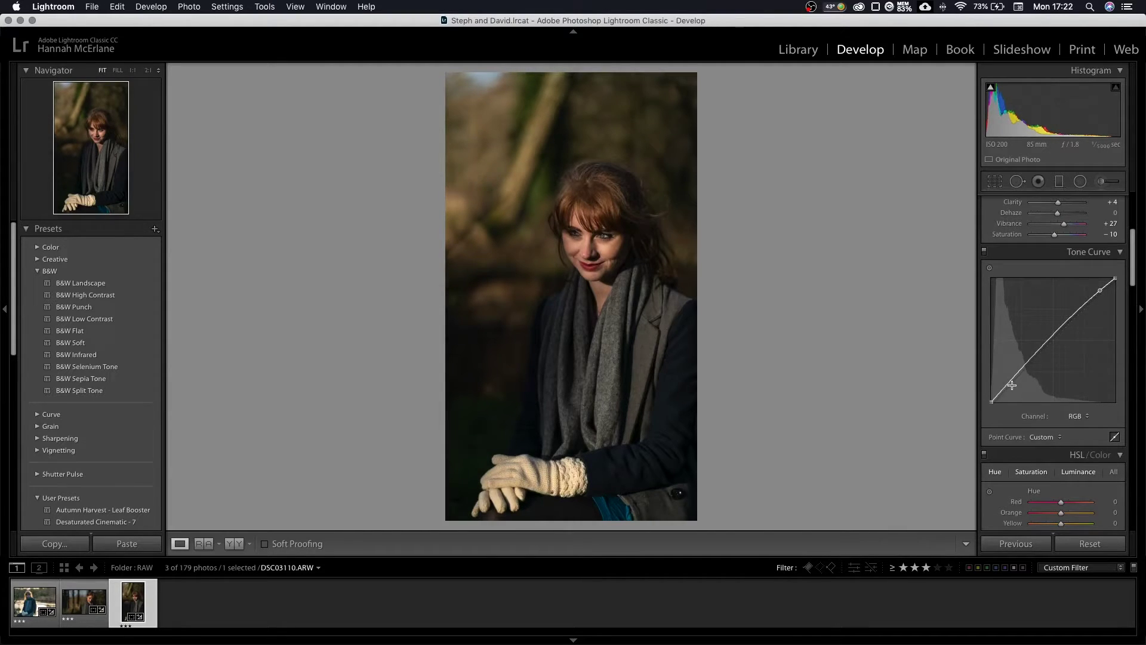
drag(1008, 387, 1075, 316)
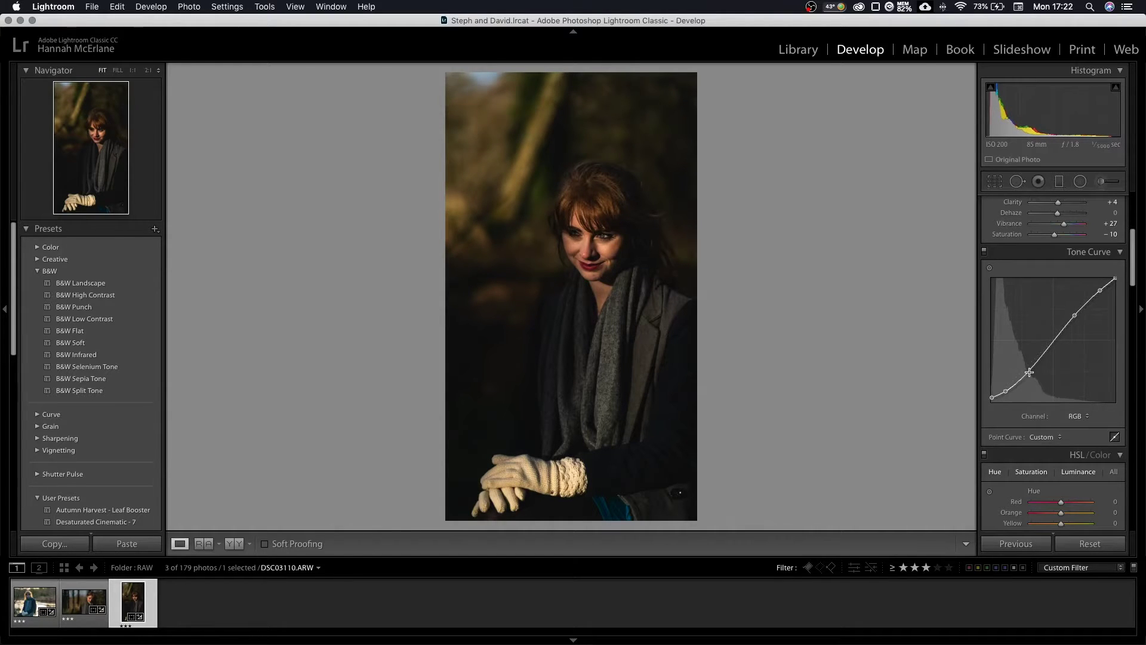
drag(1035, 373, 1023, 371)
click(985, 251)
click(984, 252)
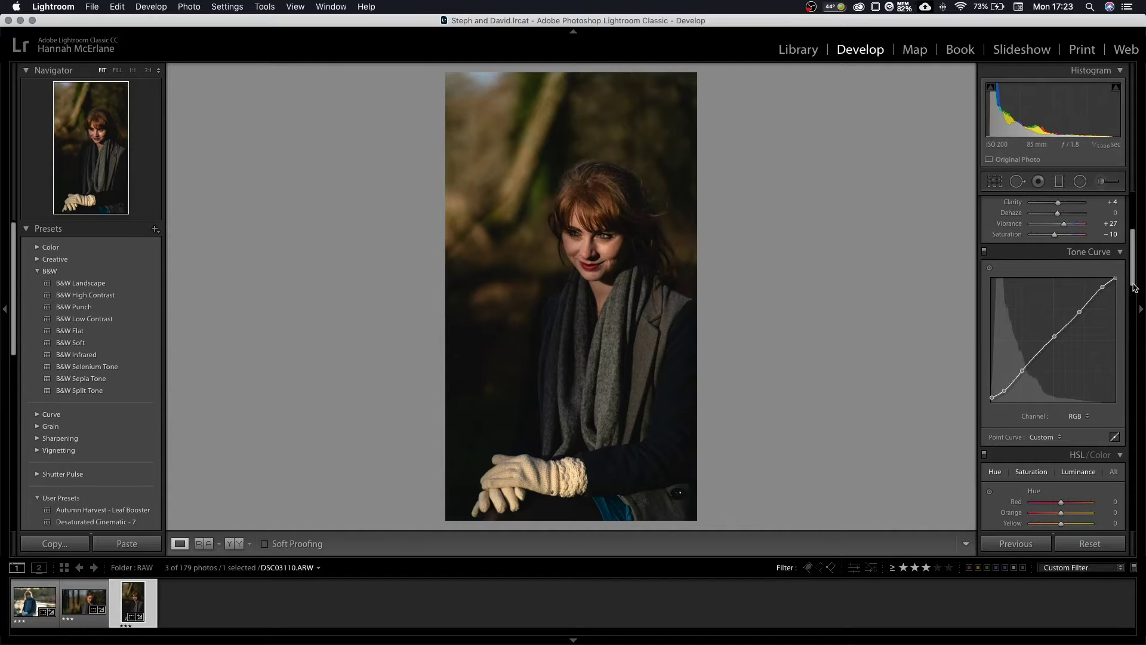
Adjust the photo's sharpening and set the grain Amount to 5
scroll(1137, 290, down, 1)
scroll(1137, 288, up, 3)
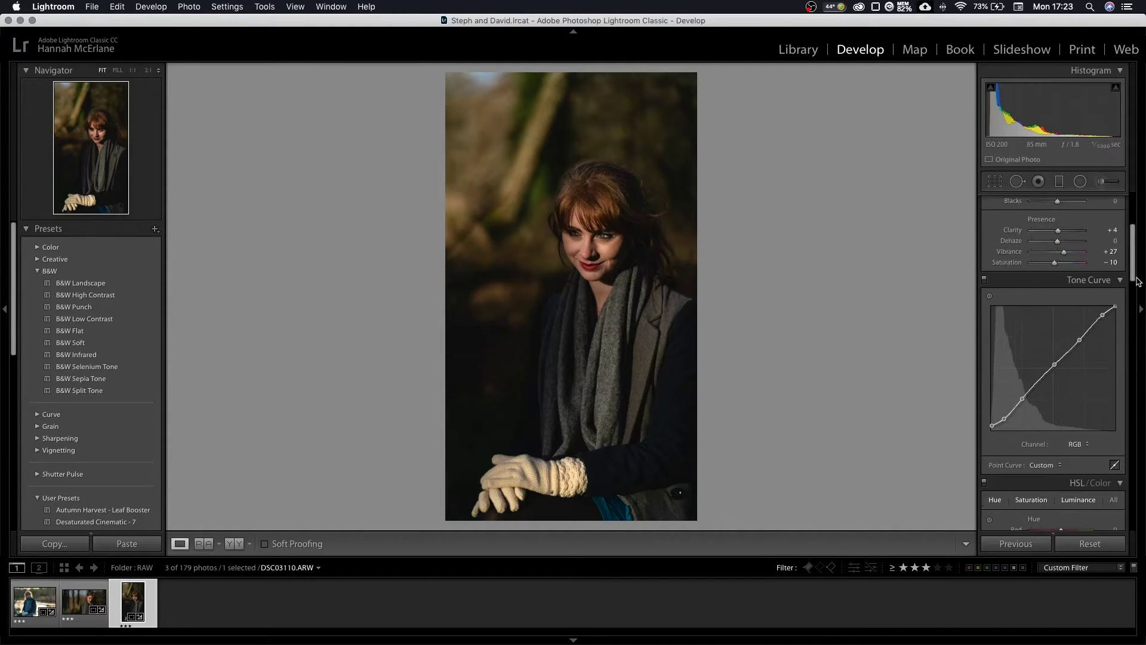
scroll(1069, 268, down, 5)
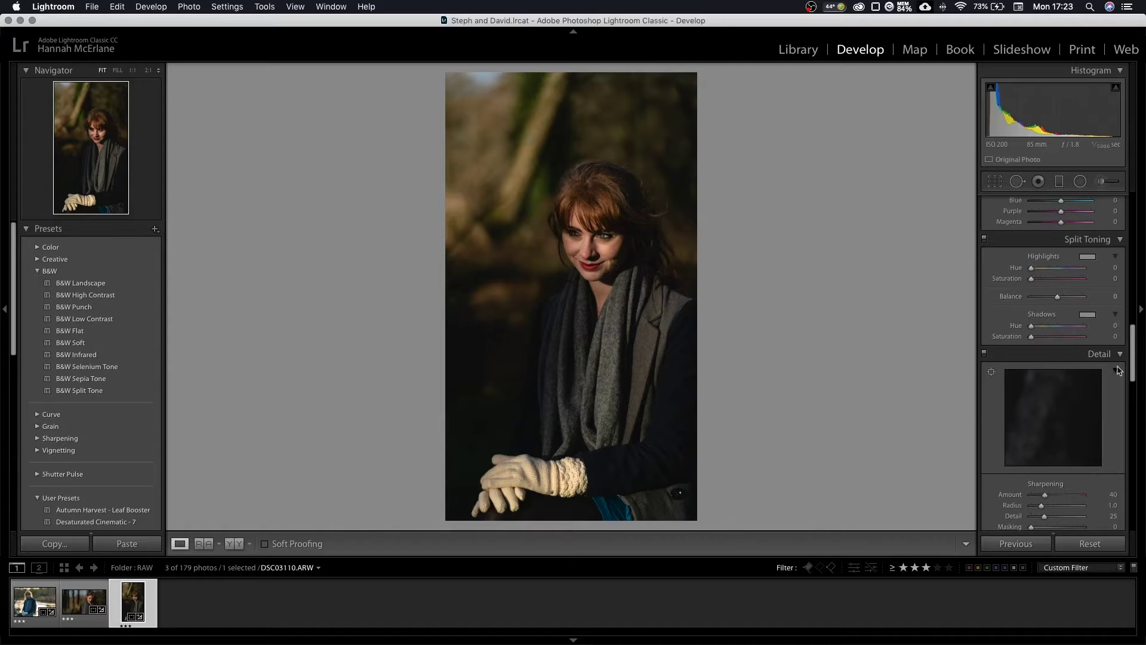
scroll(1123, 358, down, 3)
mouse_move(1045, 299)
mouse_down()
mouse_move(1044, 334)
mouse_move(1037, 316)
mouse_up()
Calibrate the colours with Shadows Tint +5, Red Saturation -4, Green Saturation +4 and Blue Saturation -4, and compare with the original photo
scroll(1093, 407, down, 10)
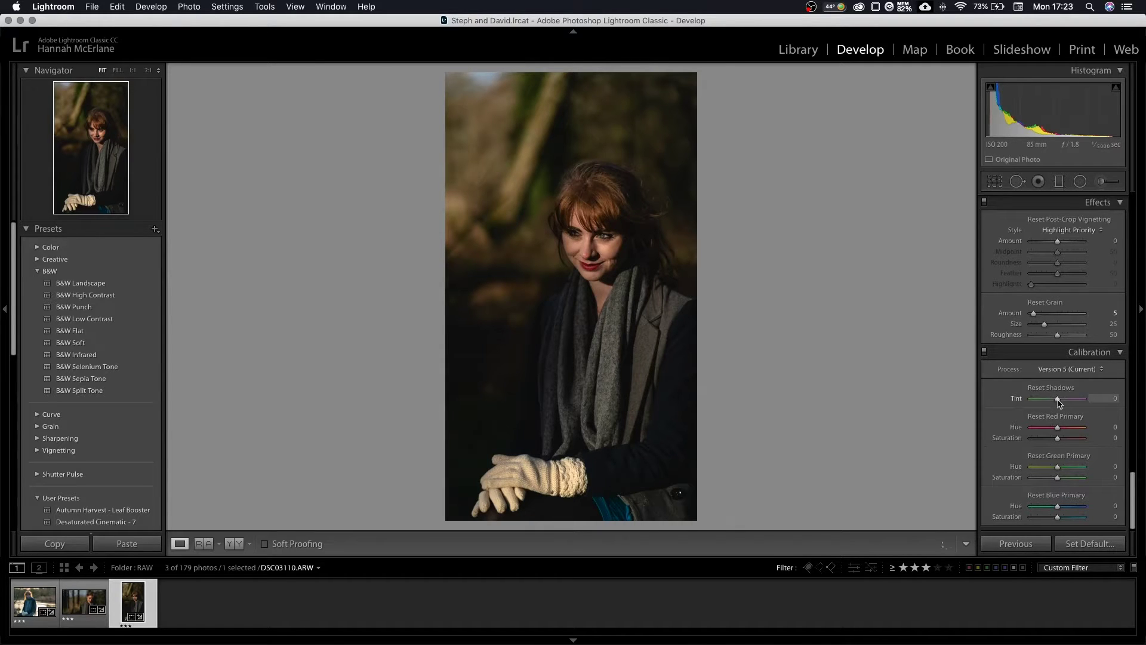
drag(1058, 401, 1046, 439)
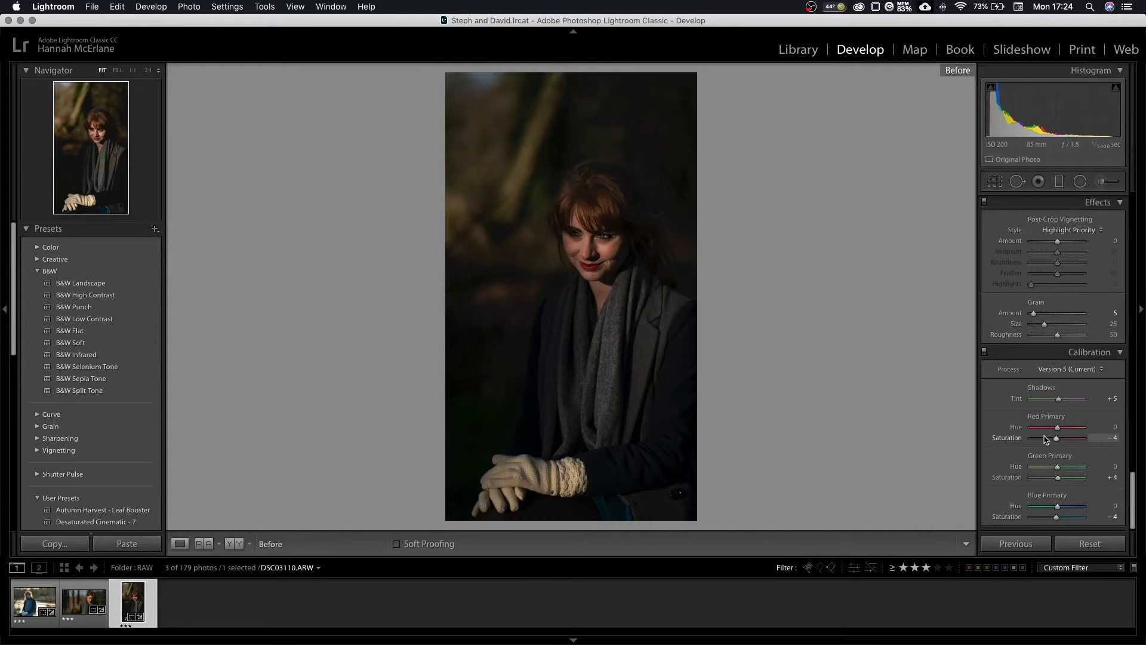
key(backslash)
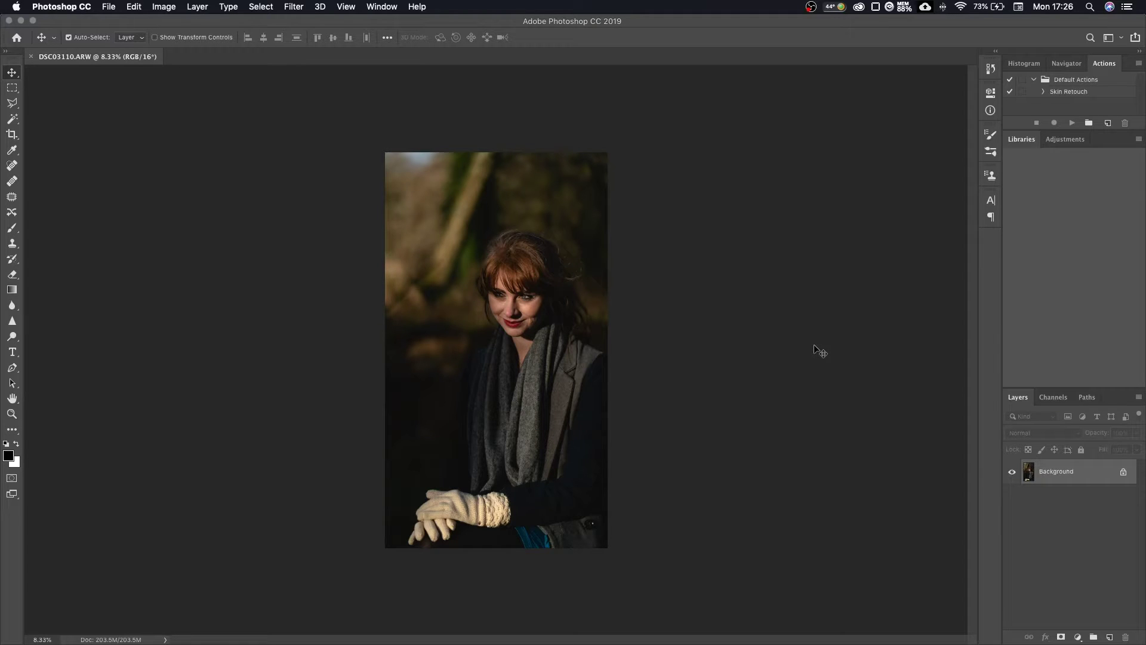
In Photoshop, duplicate the background layer of DSC03110.ARW and add a Curves adjustment layer above the copy
key(super+j)
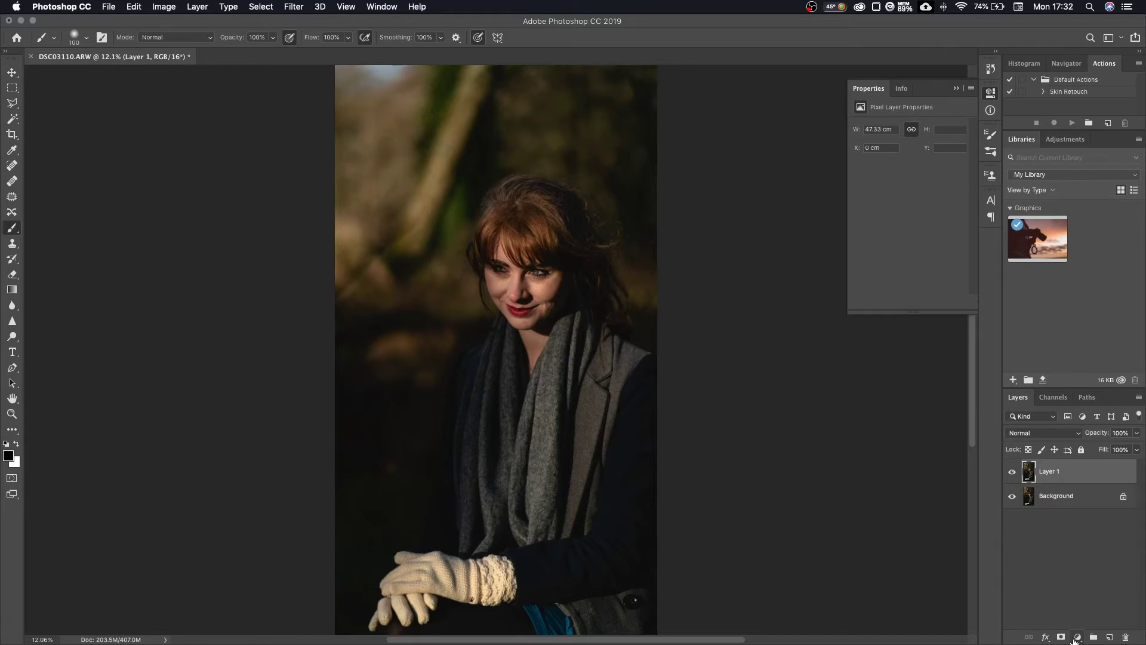
click(1078, 637)
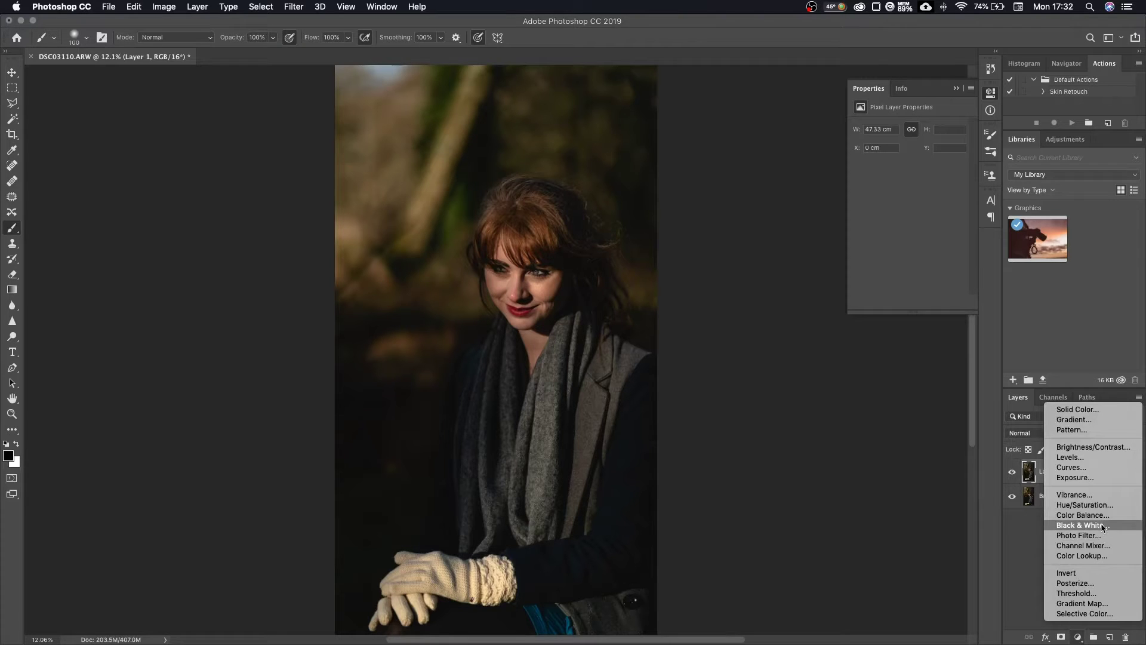
click(1084, 467)
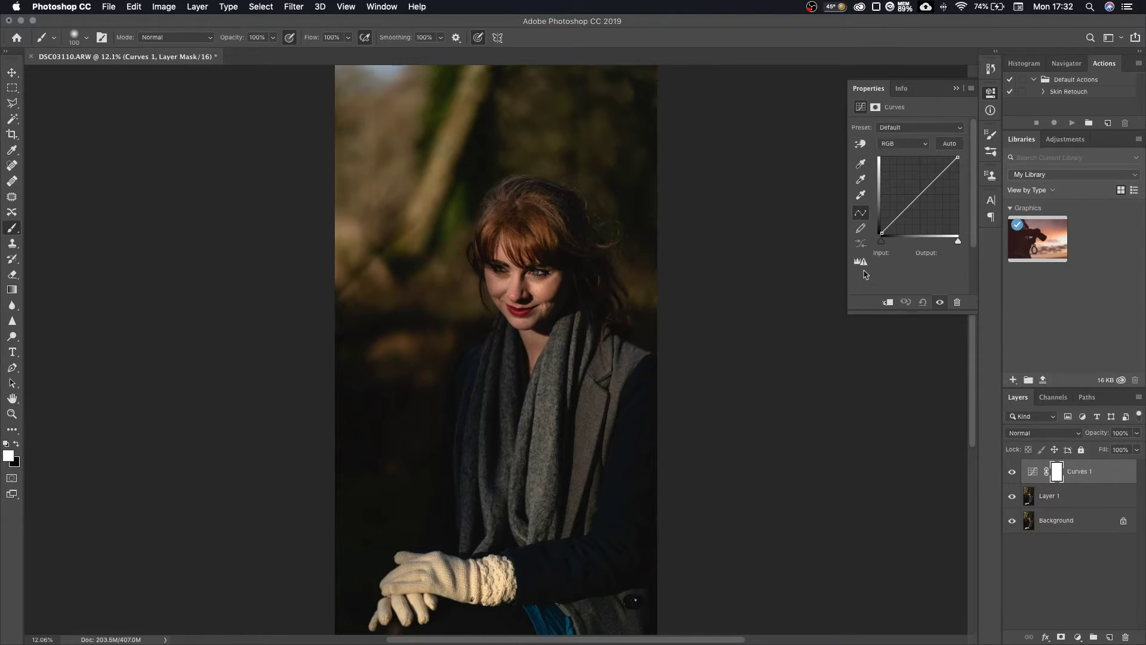
Brighten the midtones of the curve from input 118 to output 151 and invert the adjustment's layer mask to black
drag(917, 197, 917, 188)
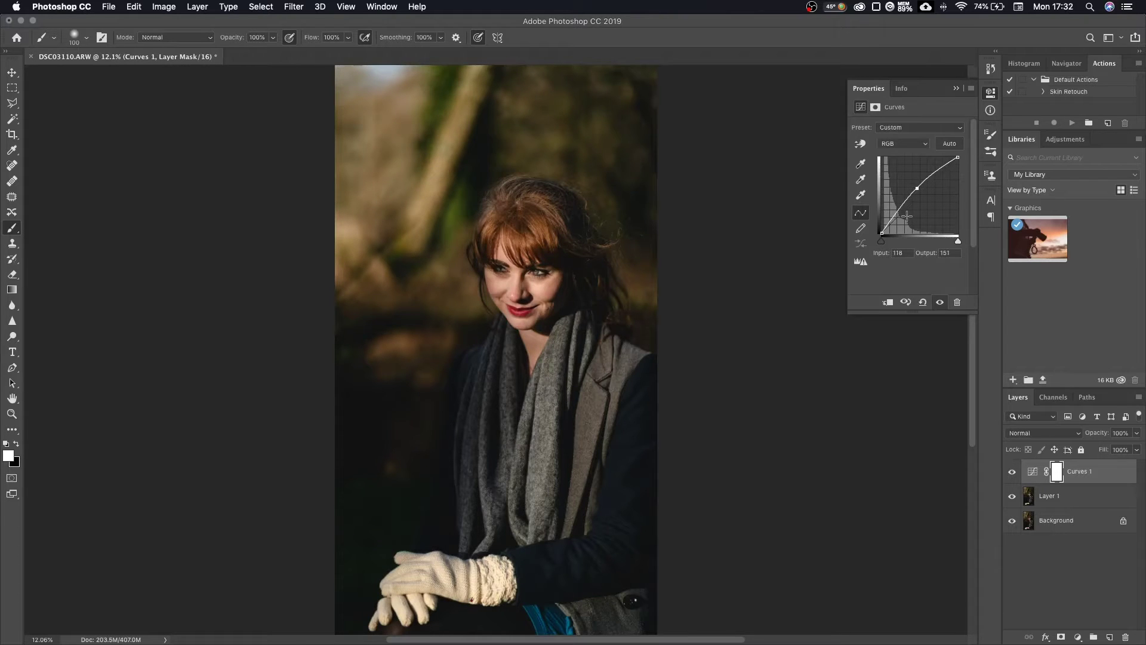
key(super+i)
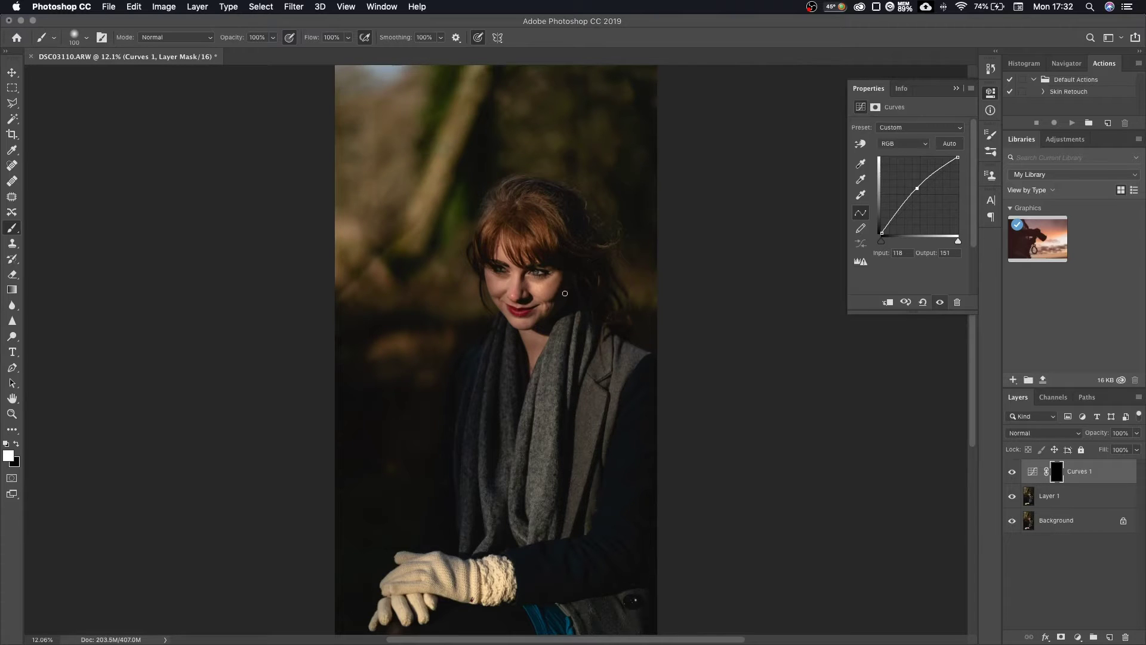
Paint white on the Curves 1 mask with an 1800 px brush over the background beside the woman and over her scarf
key(bracketright)
key(bracketright)
key(bracketright)
key(bracketright)
key(bracketright)
key(bracketright)
key(bracketright)
key(bracketright)
key(bracketright)
key(bracketright)
key(bracketright)
key(bracketright)
key(bracketright)
key(bracketright)
key(bracketright)
key(bracketright)
key(bracketright)
mouse_move(430, 184)
mouse_down()
mouse_move(392, 256)
mouse_move(370, 169)
mouse_move(446, 128)
mouse_move(509, 123)
mouse_move(536, 184)
mouse_move(546, 146)
mouse_move(414, 581)
mouse_move(453, 578)
mouse_move(412, 588)
mouse_move(421, 588)
mouse_up()
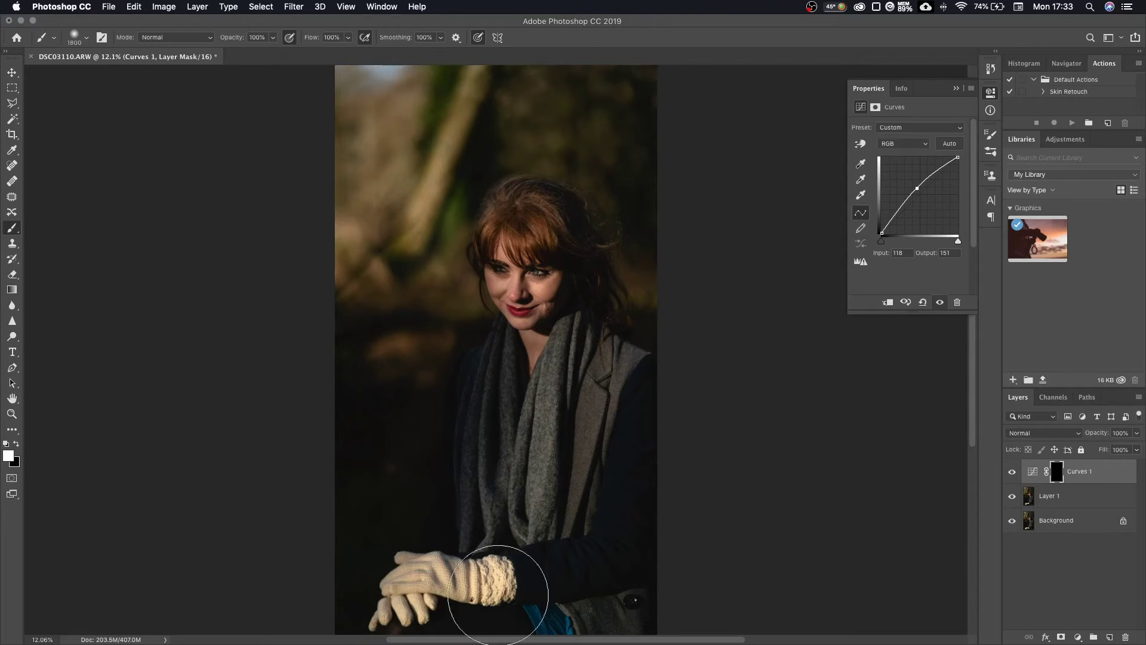
mouse_move(518, 472)
mouse_down()
mouse_move(530, 440)
mouse_move(535, 486)
mouse_move(551, 382)
mouse_up()
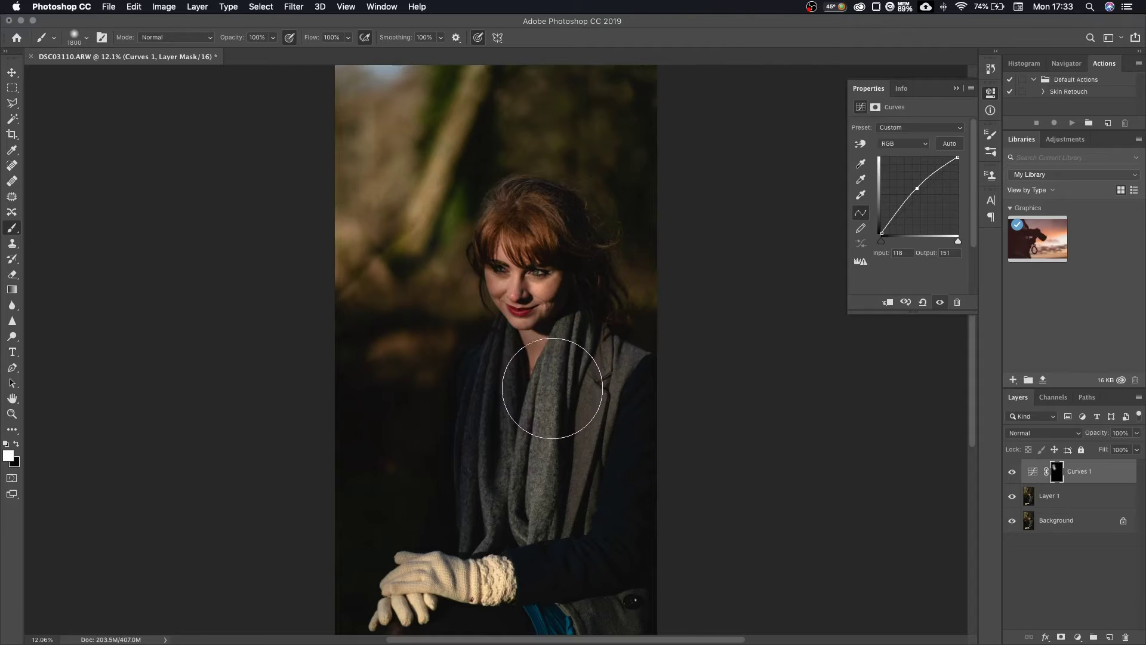
Brighten the neck and the area under the eye by painting on the Curves 1 mask with progressively smaller brushes
key(super+plus)
key(super+plus)
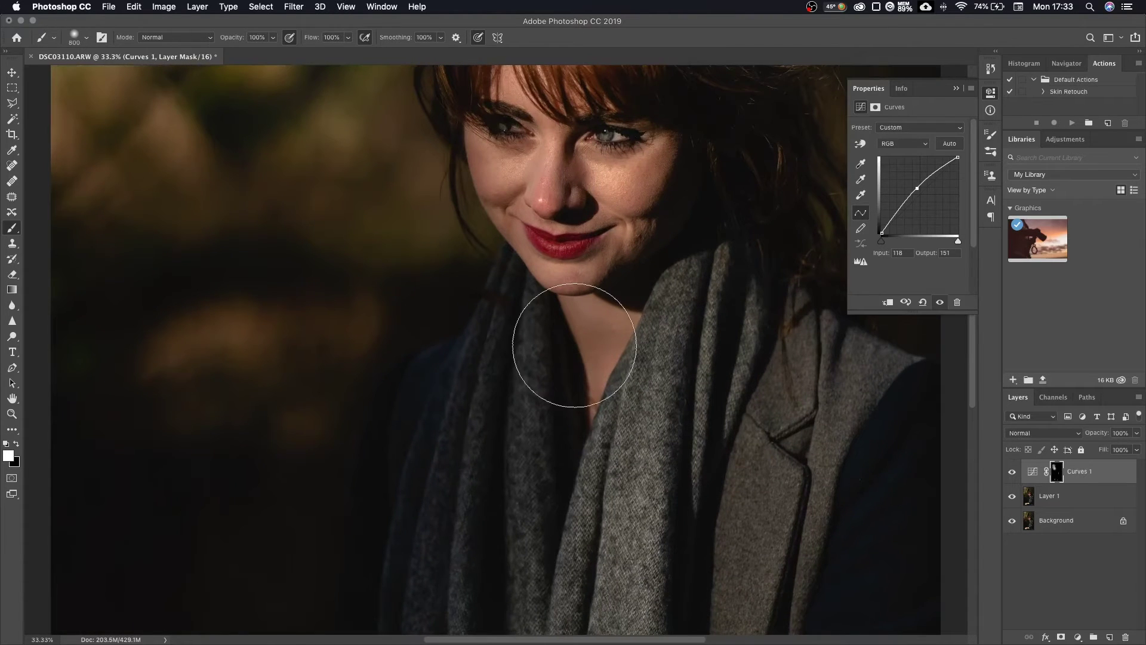
key(super+plus)
key(bracketleft)
key(bracketleft)
mouse_move(568, 312)
mouse_down()
mouse_move(553, 299)
mouse_move(569, 302)
mouse_up()
key(bracketleft)
key(bracketleft)
key(bracketleft)
key(bracketleft)
key(bracketleft)
key(bracketleft)
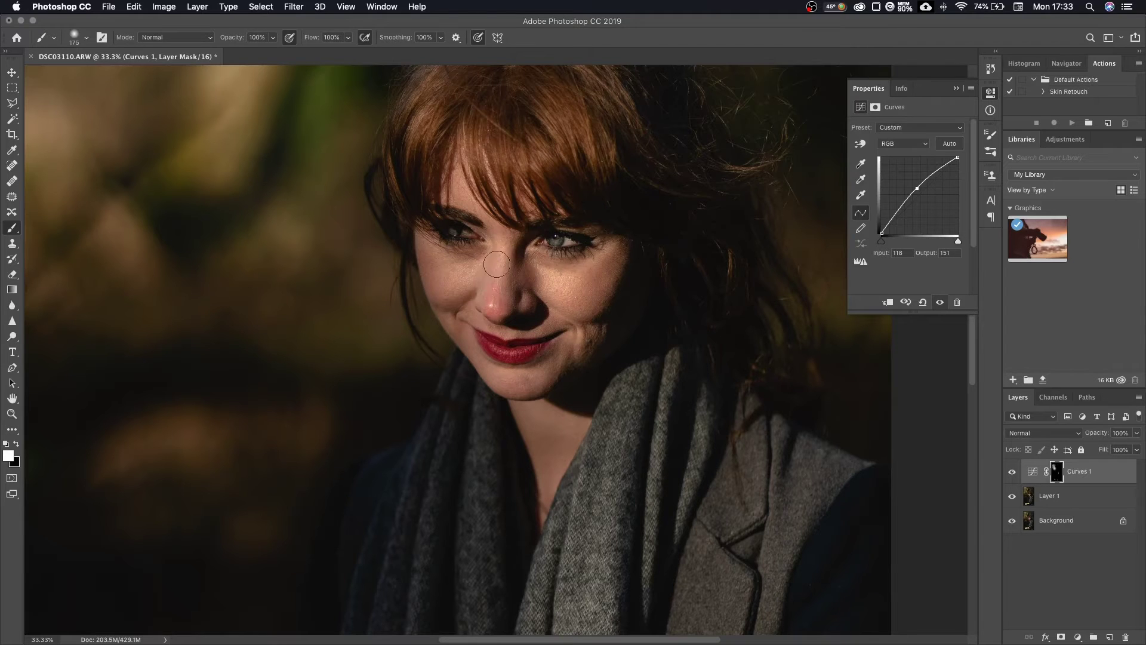
key(bracketleft)
key(bracketleft)
mouse_move(479, 263)
mouse_down()
mouse_move(467, 270)
mouse_move(478, 261)
mouse_move(464, 253)
mouse_up()
key(bracketleft)
key(bracketleft)
Reduce the Curves 1 layer's opacity to 38% and compare the photo with and without the layer
click(1137, 433)
drag(1138, 448, 1098, 455)
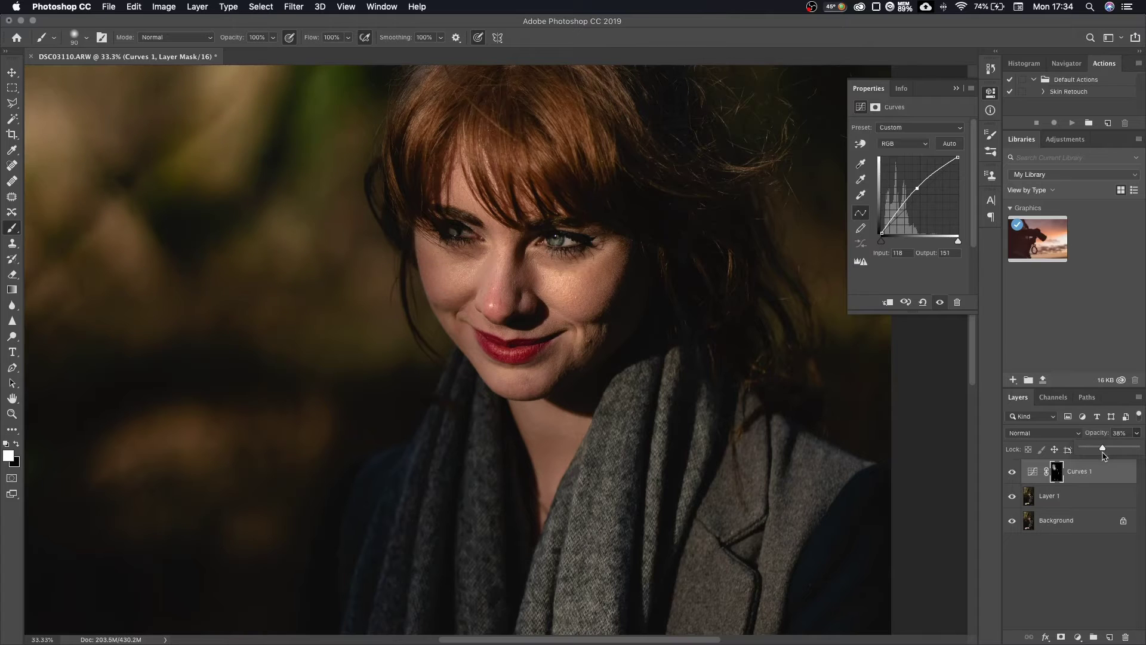
click(1014, 474)
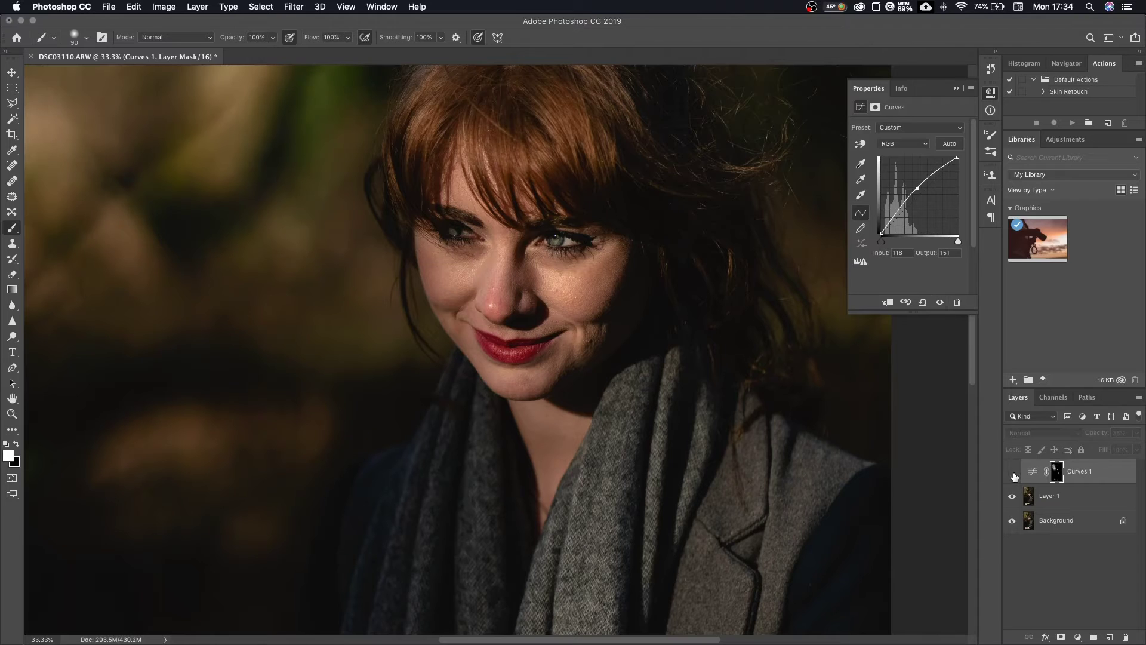
click(1015, 474)
click(1013, 474)
click(1014, 475)
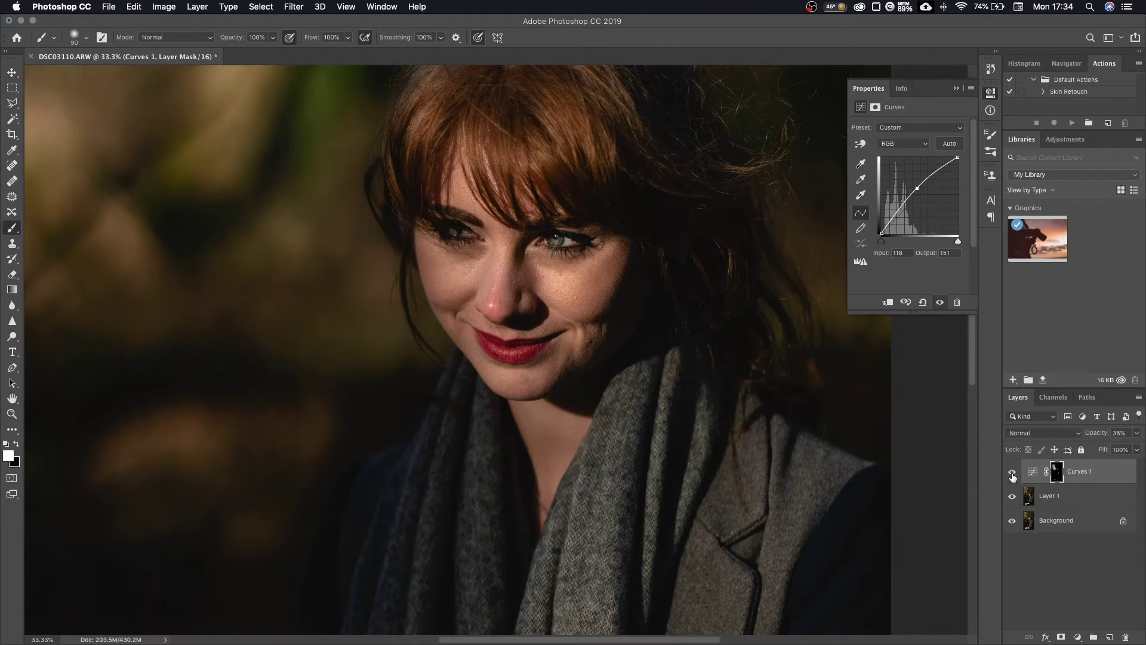
click(1012, 474)
key(super+0)
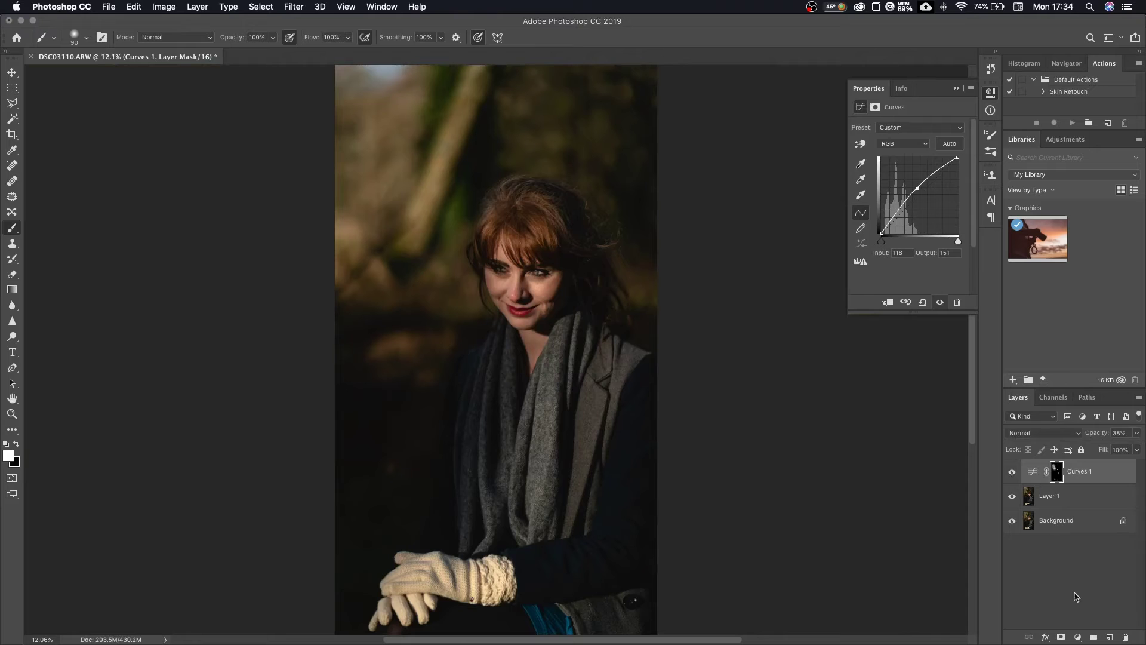
Add a second Curves adjustment layer, darken its midtones from input 147 to output 118, and invert its mask to black
click(1078, 637)
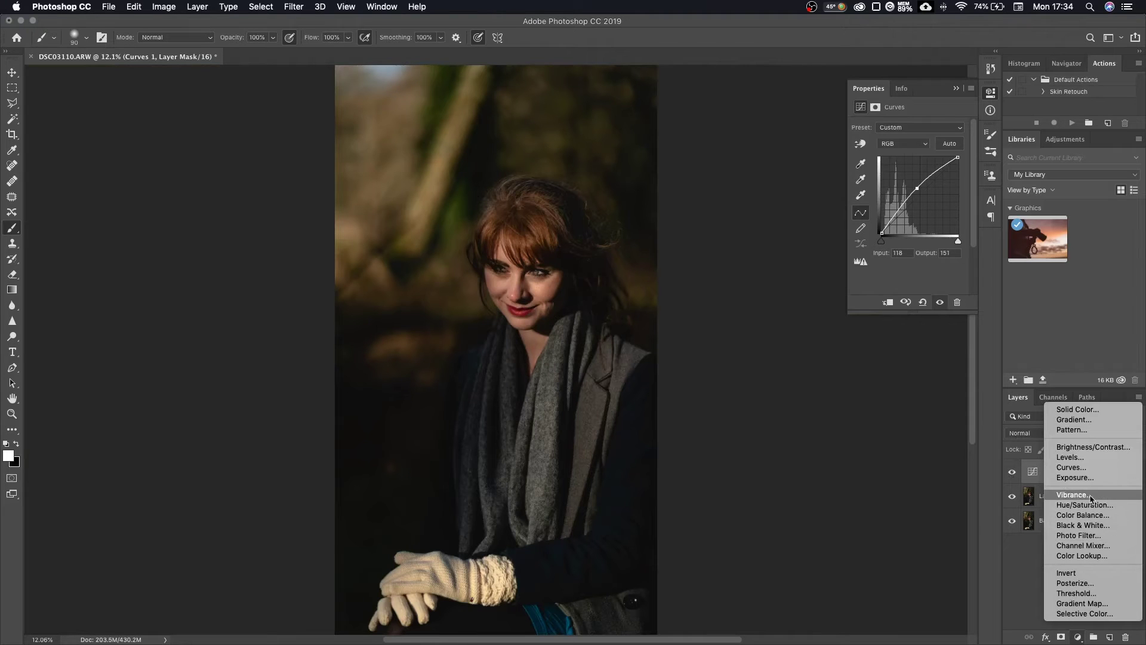
click(1088, 473)
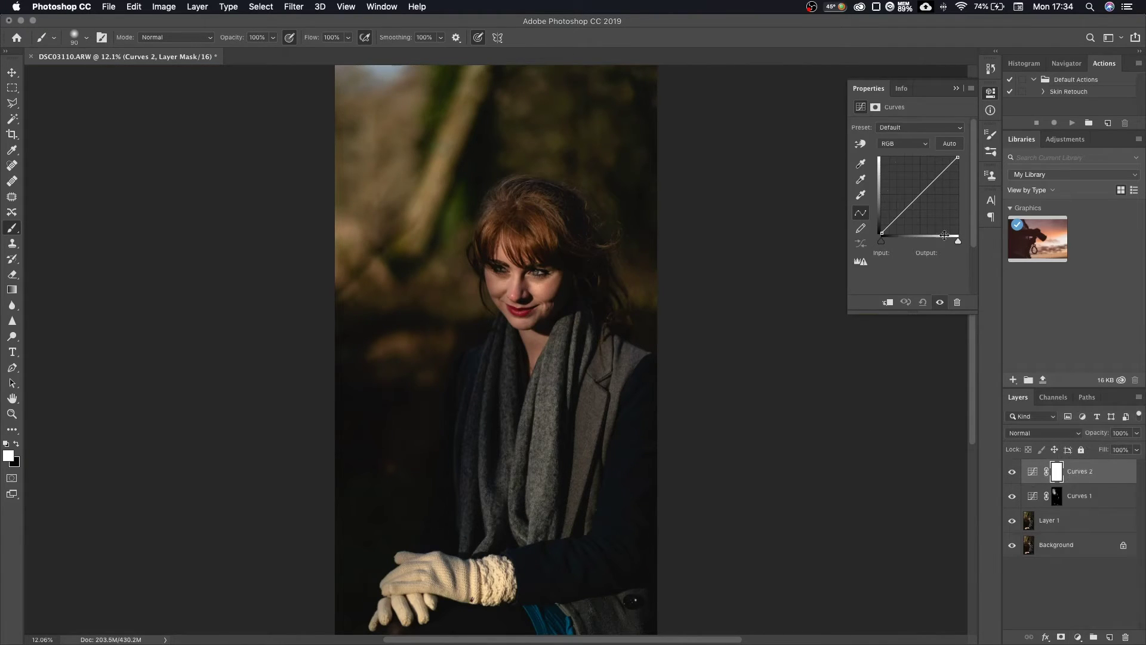
drag(923, 196, 925, 197)
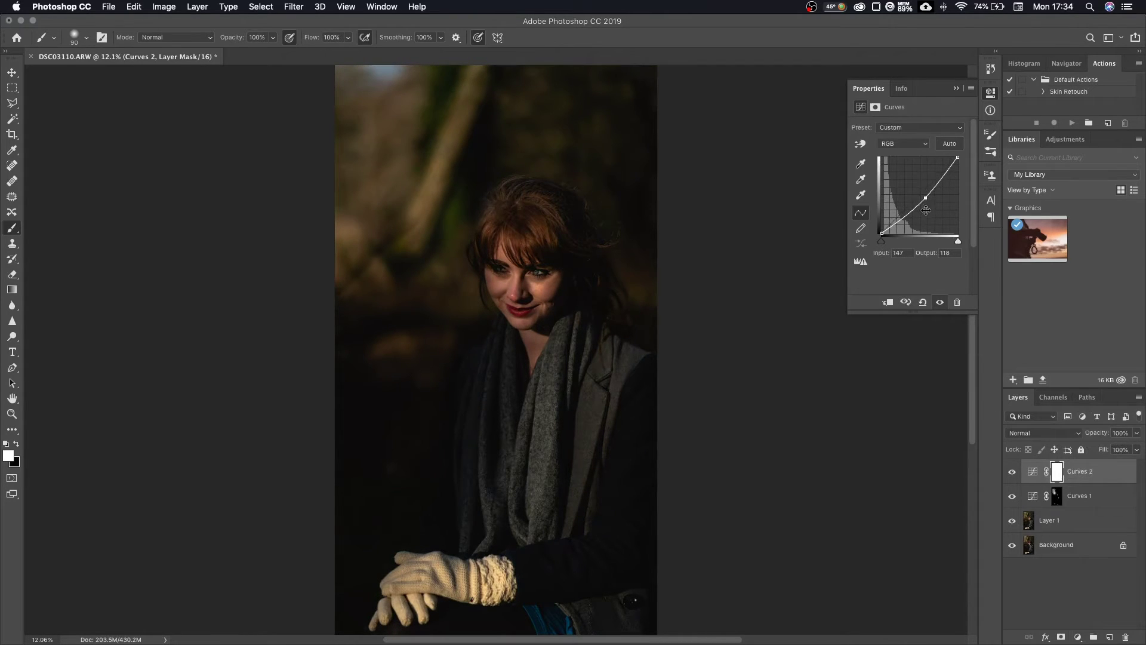
key(super+i)
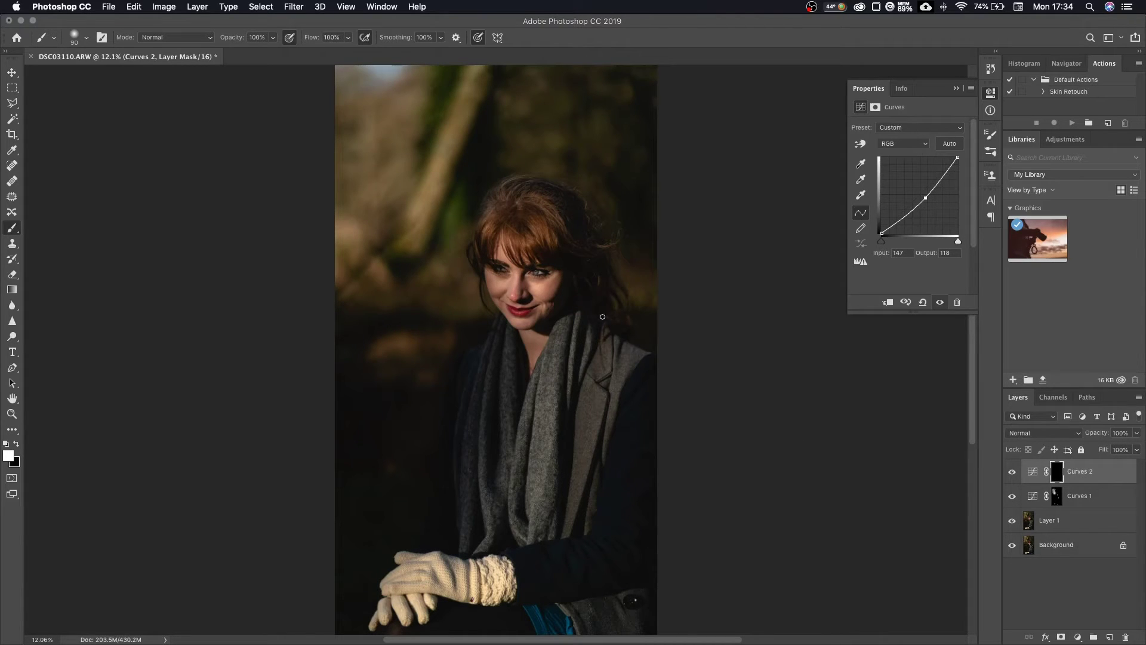
Paint white on the Curves 2 mask with a 1500 px brush over the shaded coat sleeve and the dark area around the gloves
key(bracketright)
key(bracketright)
key(bracketright)
key(bracketright)
key(bracketright)
key(bracketright)
key(bracketright)
key(bracketright)
key(bracketright)
key(bracketright)
key(bracketright)
key(bracketright)
key(bracketright)
key(bracketright)
key(bracketright)
mouse_move(647, 396)
mouse_down()
mouse_move(619, 538)
mouse_move(583, 567)
mouse_move(601, 602)
mouse_move(621, 456)
mouse_move(614, 414)
mouse_up()
mouse_move(425, 630)
mouse_down()
mouse_move(558, 614)
mouse_move(634, 529)
mouse_move(658, 84)
mouse_move(647, 258)
mouse_move(609, 169)
mouse_move(583, 195)
mouse_move(621, 305)
mouse_move(607, 325)
mouse_move(374, 340)
mouse_move(361, 404)
mouse_move(407, 484)
mouse_up()
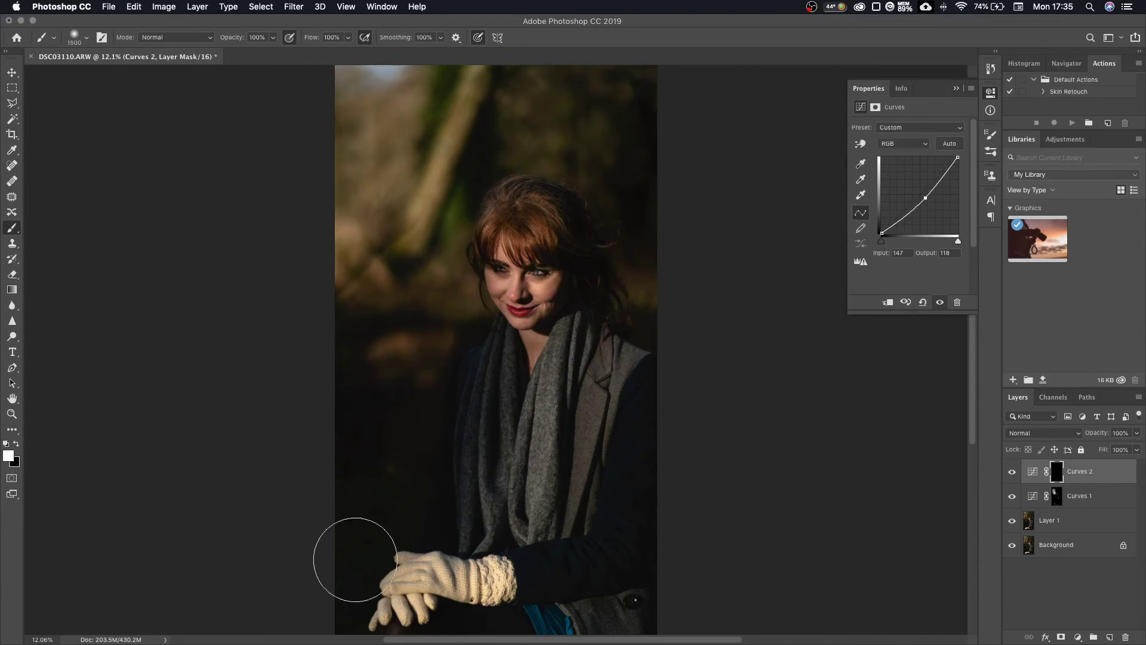
Darken the cheek and jaw on the shadow side of the face by painting on the Curves 2 mask with a 200 px and smaller brush
key([)
key([)
key([)
key([)
key([)
key([)
key([)
key([)
key([)
key([)
key([)
key([)
key([)
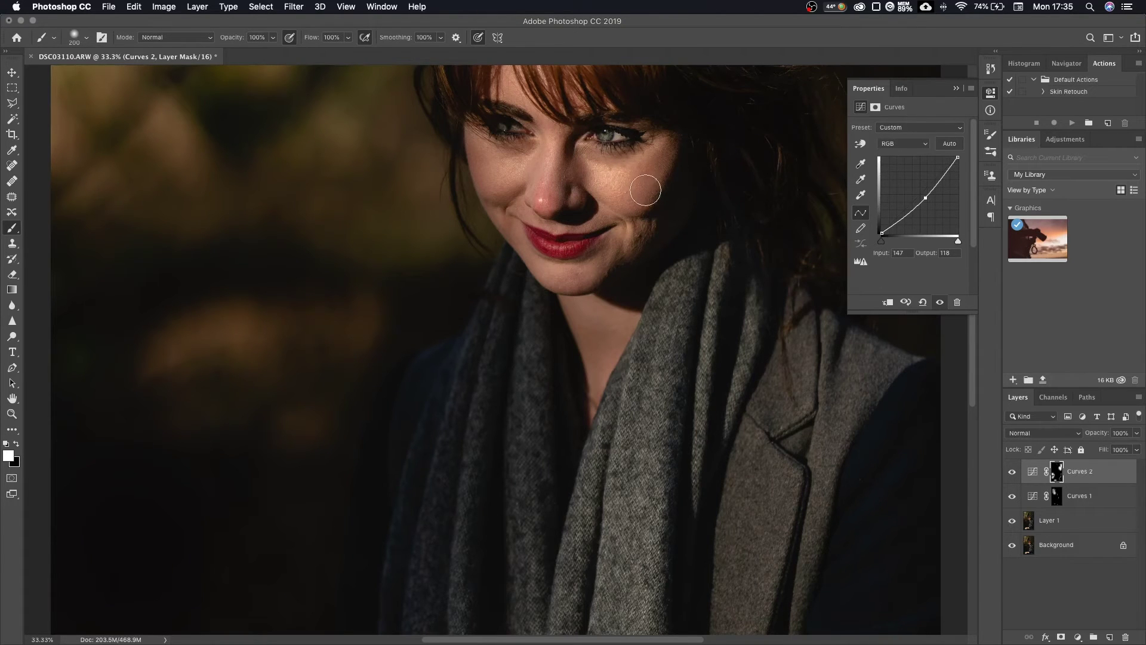
mouse_move(653, 187)
mouse_down()
mouse_move(631, 266)
mouse_move(637, 289)
mouse_up()
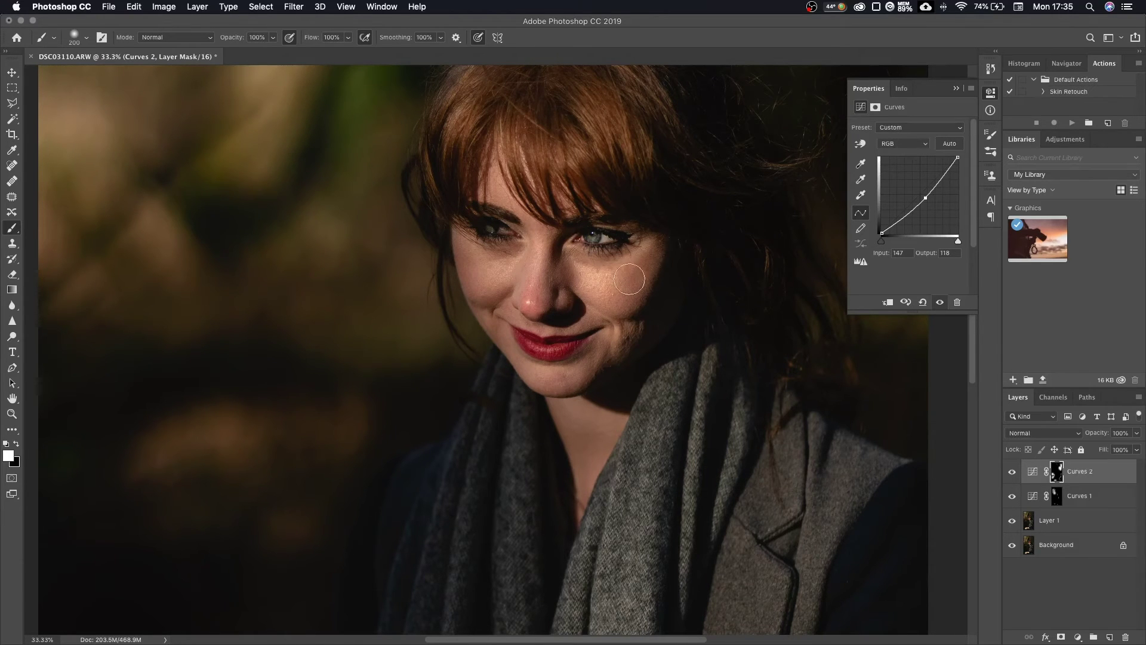
mouse_move(645, 338)
mouse_down()
mouse_move(629, 333)
mouse_move(609, 369)
mouse_up()
key(bracketleft)
key(bracketleft)
key(bracketleft)
key(bracketleft)
key(bracketleft)
key(bracketleft)
key(bracketleft)
Reduce the Curves 2 layer's opacity to 49%
click(1136, 433)
drag(1134, 451, 1112, 454)
mouse_move(1119, 452)
mouse_down()
mouse_move(1100, 456)
mouse_move(1121, 452)
mouse_up()
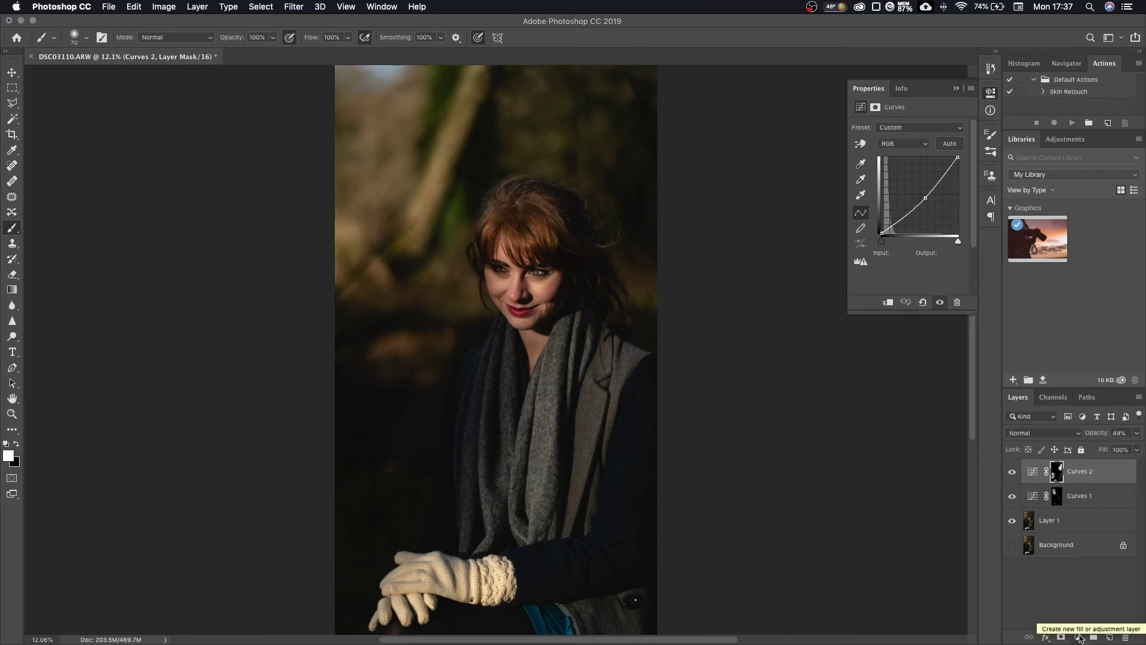
Add a Solid Color fill layer above the curves layers in the warm orange-brown 785624
click(1078, 637)
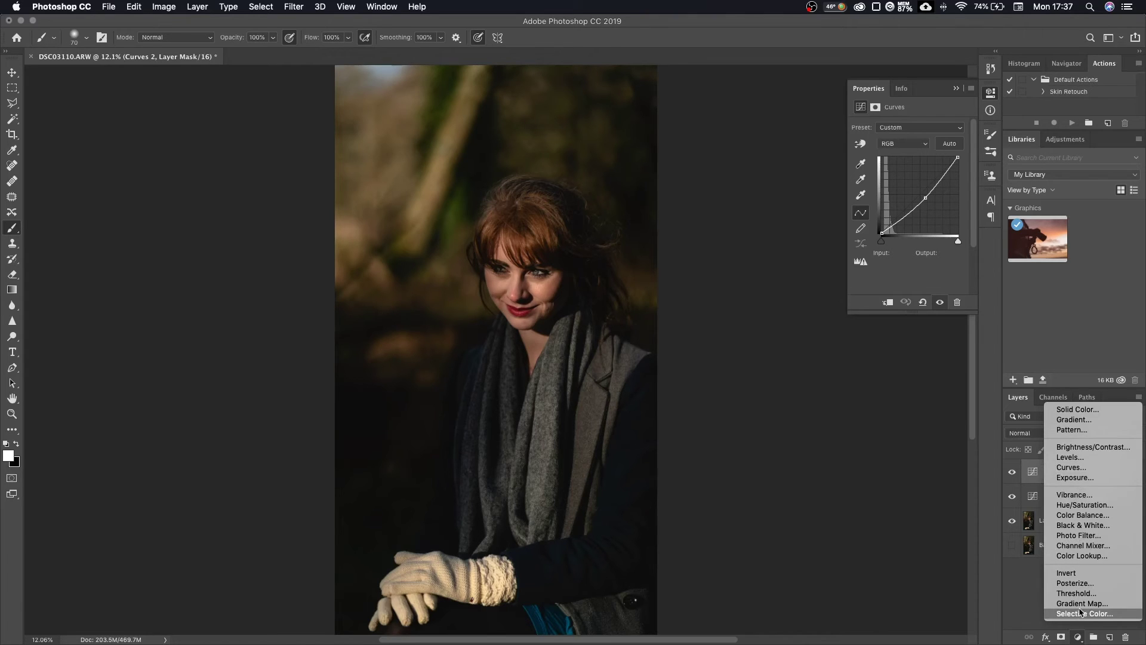
click(1097, 411)
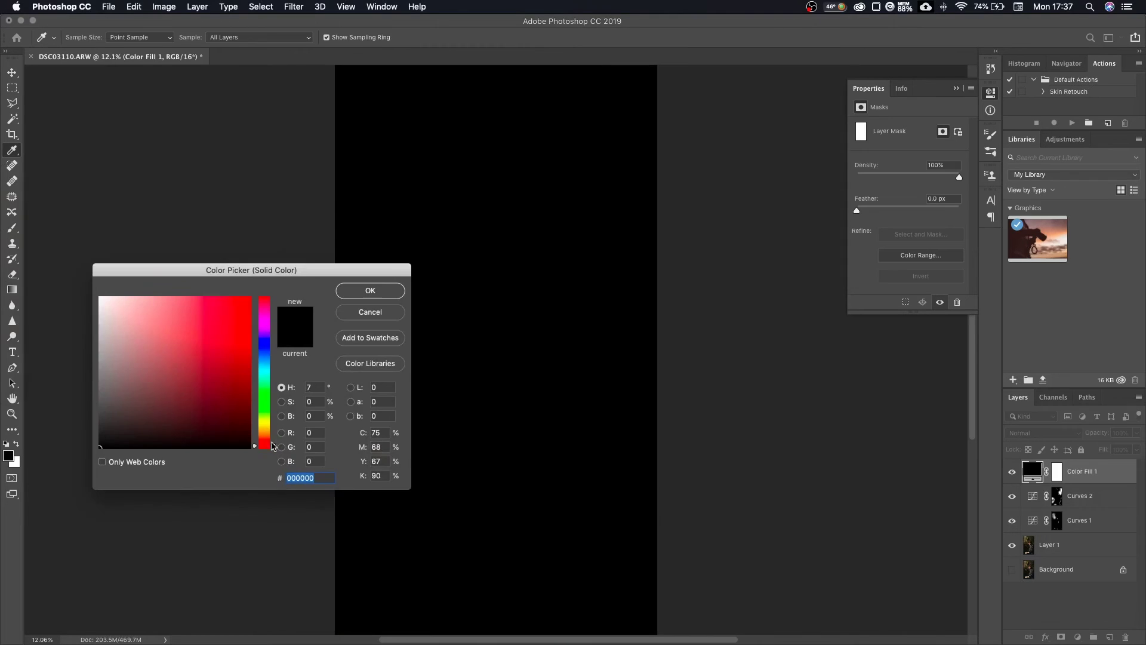
drag(273, 439, 274, 435)
drag(240, 379, 204, 377)
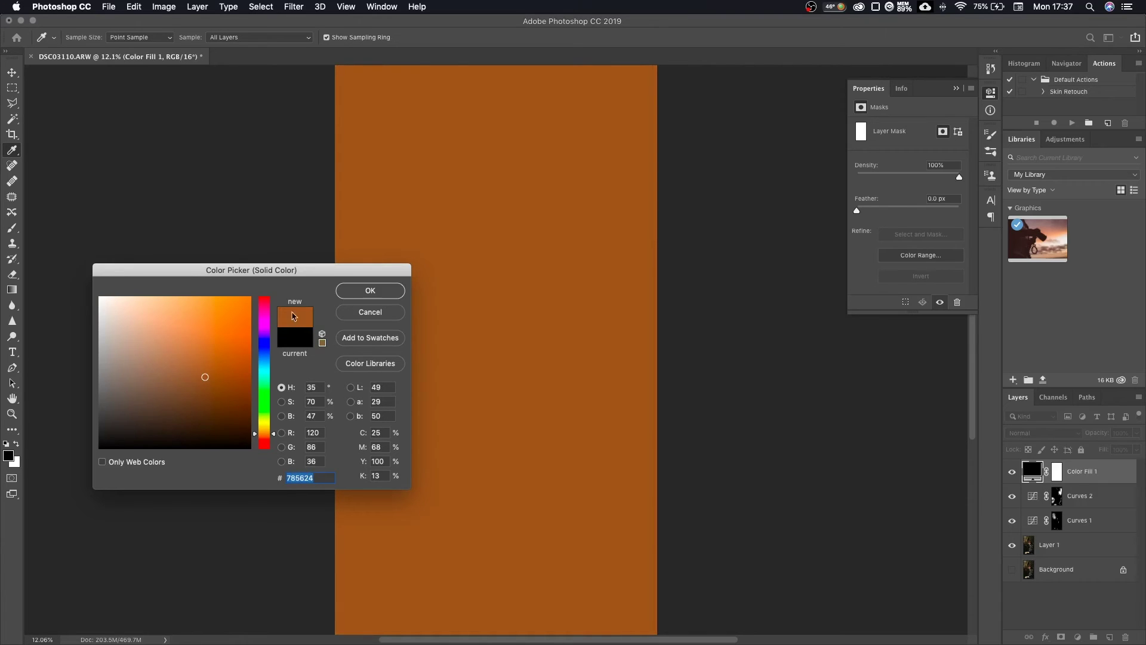
click(359, 292)
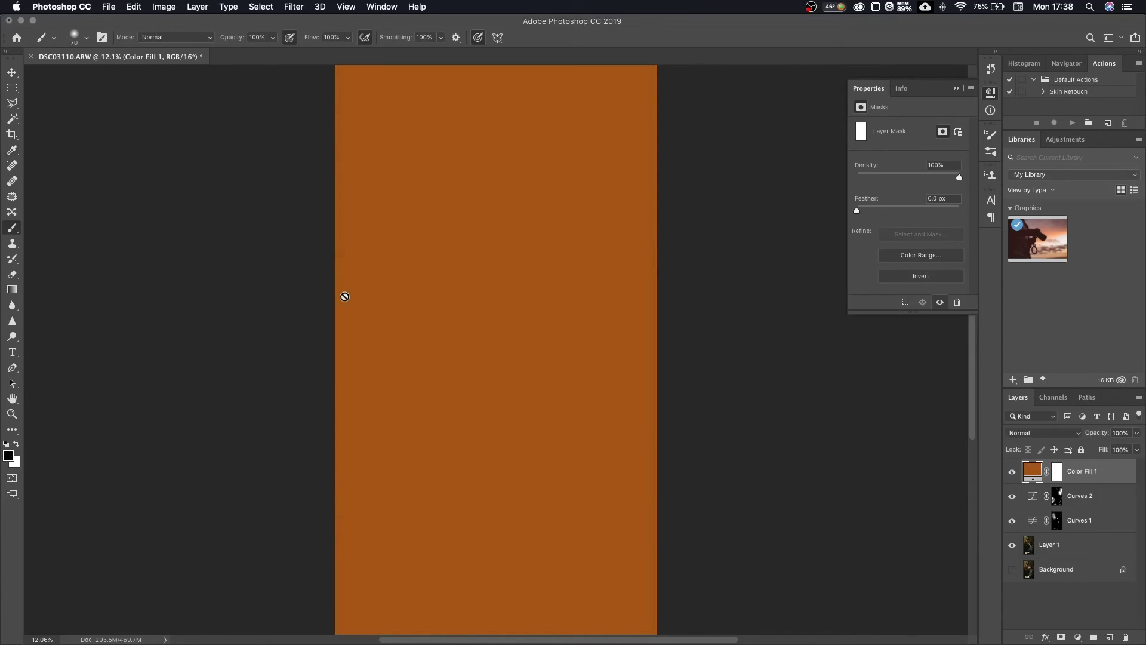
Blend the orange fill layer in Screen mode, lower its opacity to slightly below 15%, and compare with the layer hidden
click(1060, 435)
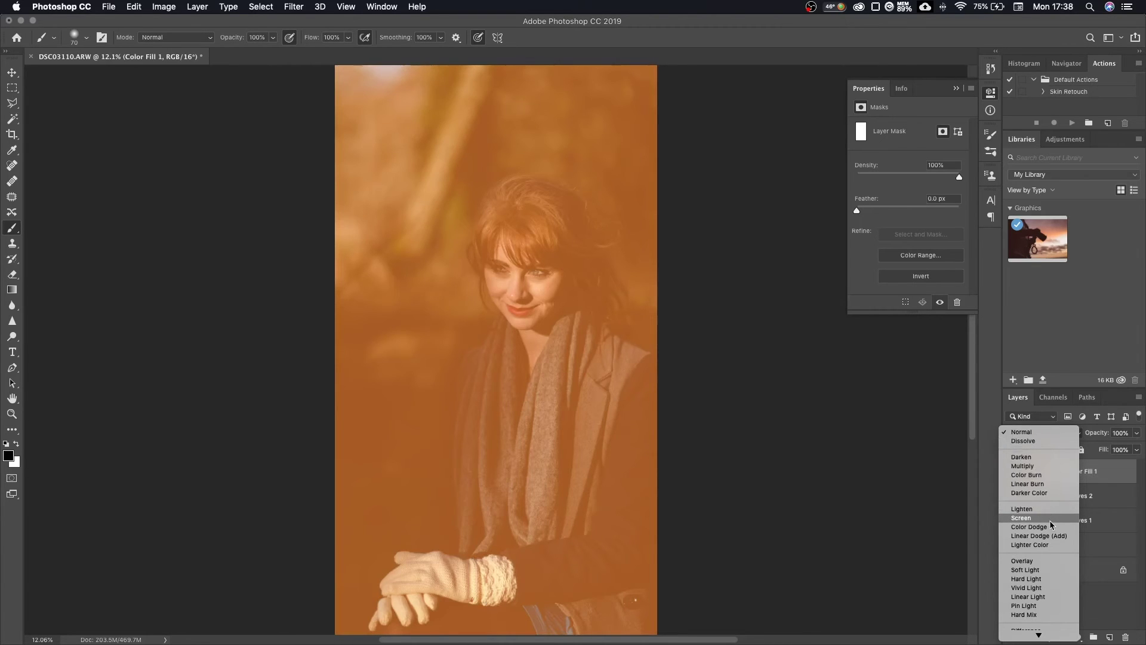
click(1051, 518)
click(1135, 449)
drag(1134, 455, 1090, 459)
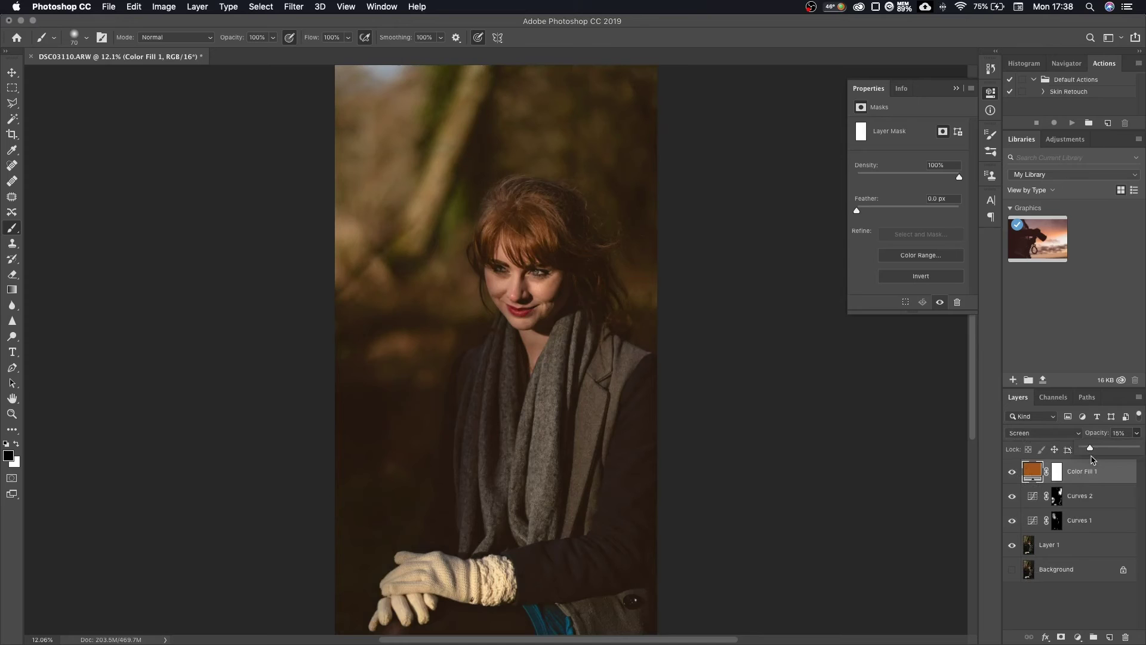
drag(1091, 456, 1088, 452)
click(1012, 472)
click(1012, 472)
Add a Black & White adjustment layer above the colour fill and enable its Tint option
click(1078, 638)
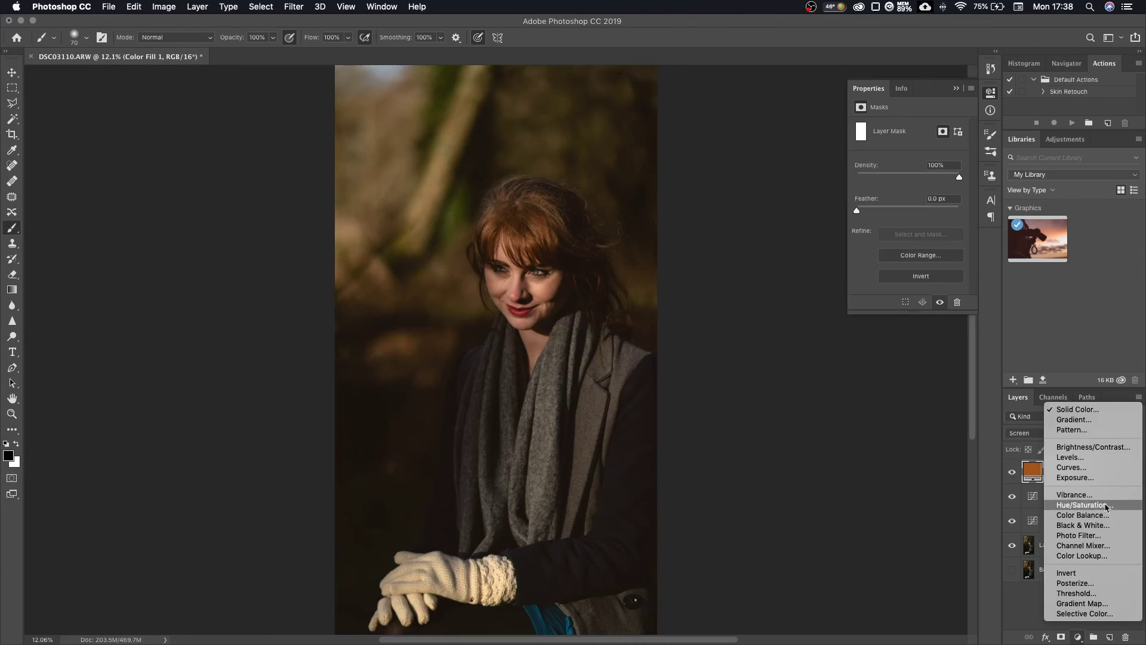
key(Escape)
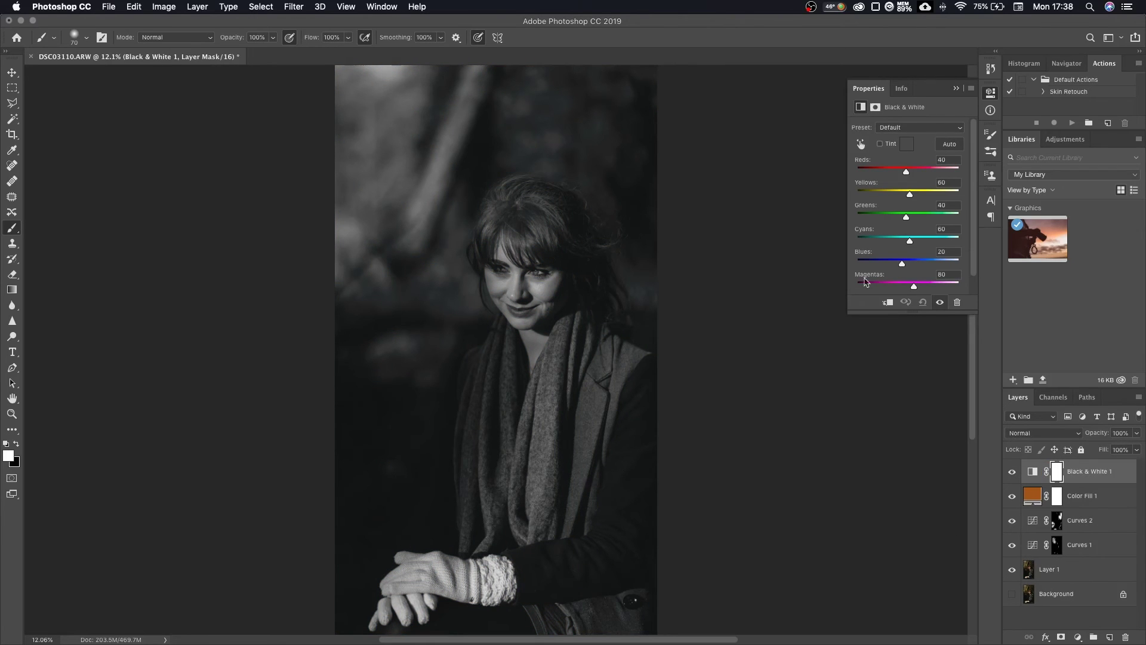
click(880, 144)
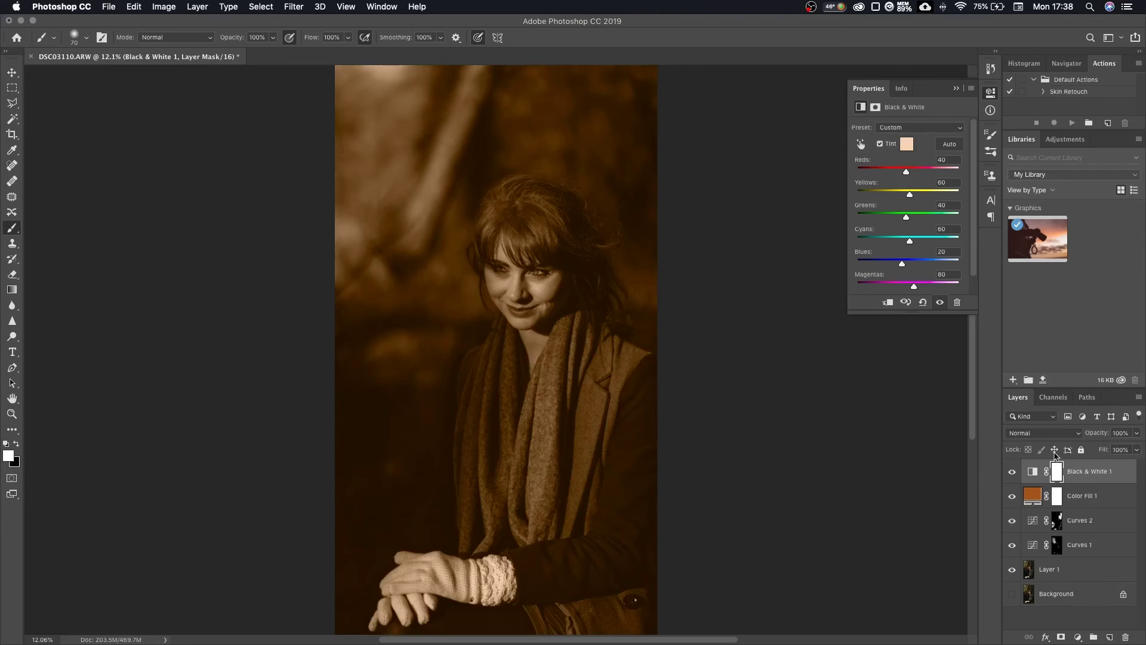
Set the Black & White layer's blend mode to Soft Light and its opacity to 13%
click(1071, 434)
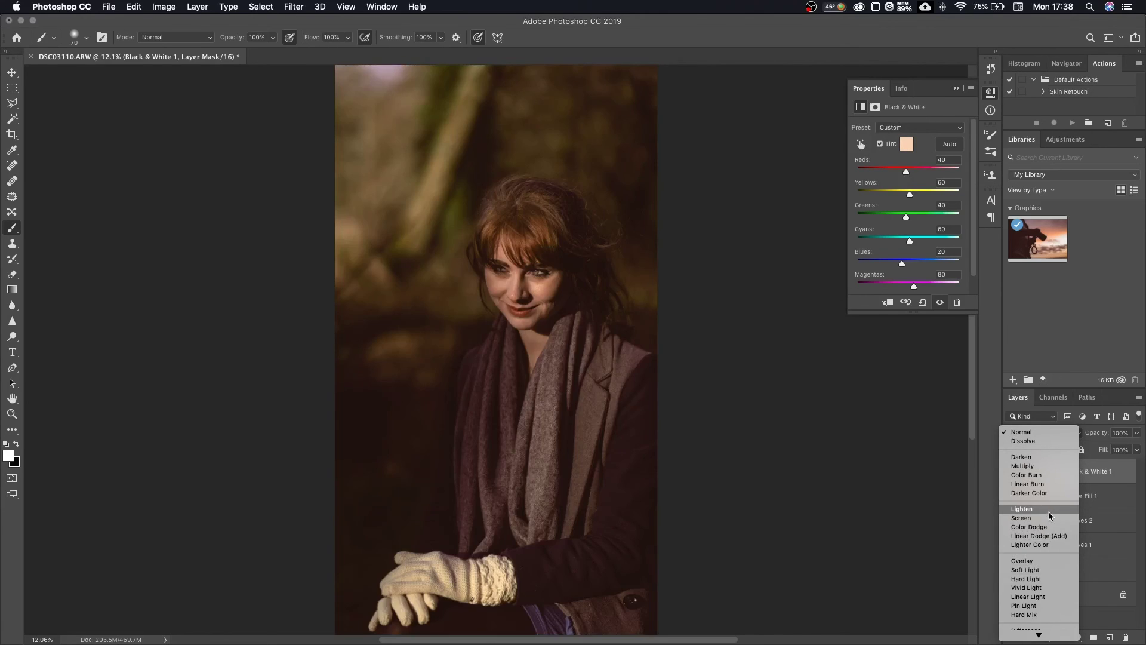
click(1045, 570)
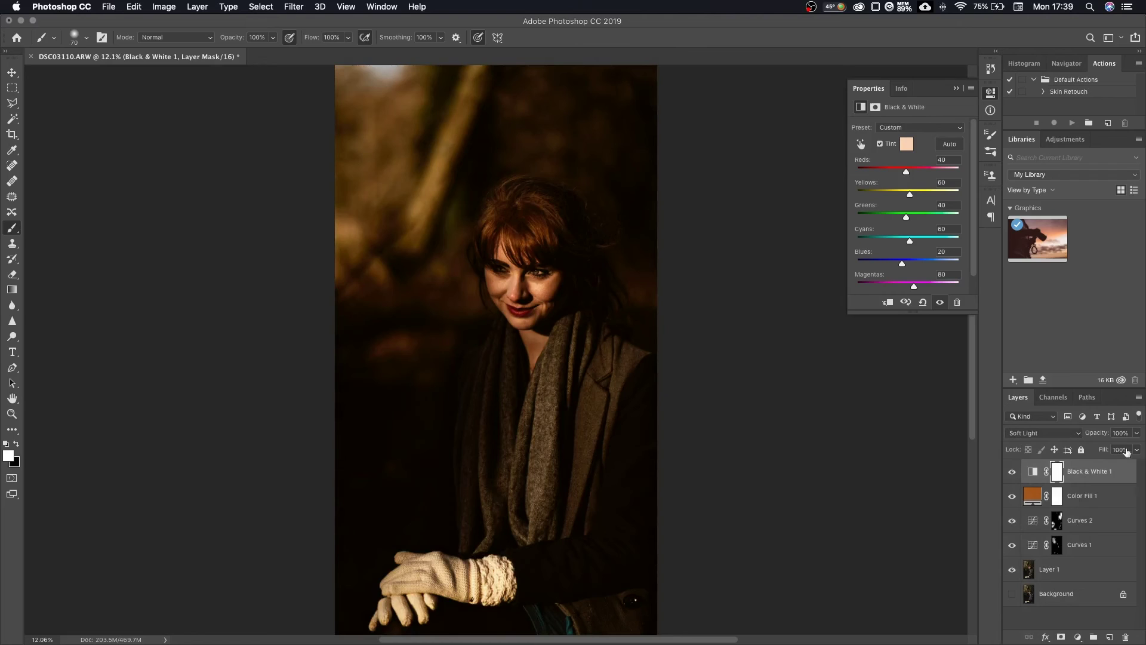
click(1137, 433)
drag(1138, 449, 1090, 458)
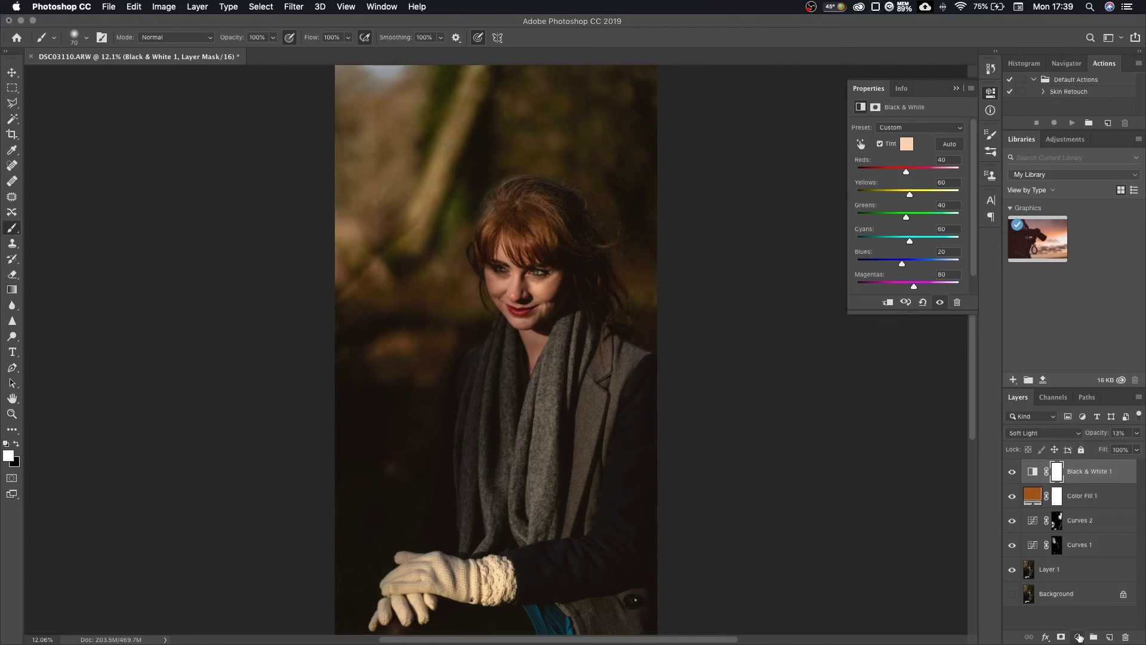
Add a Selective Color adjustment layer and set its Reds to Cyan -5, Yellow -3 and Black -5
click(1078, 638)
click(1091, 615)
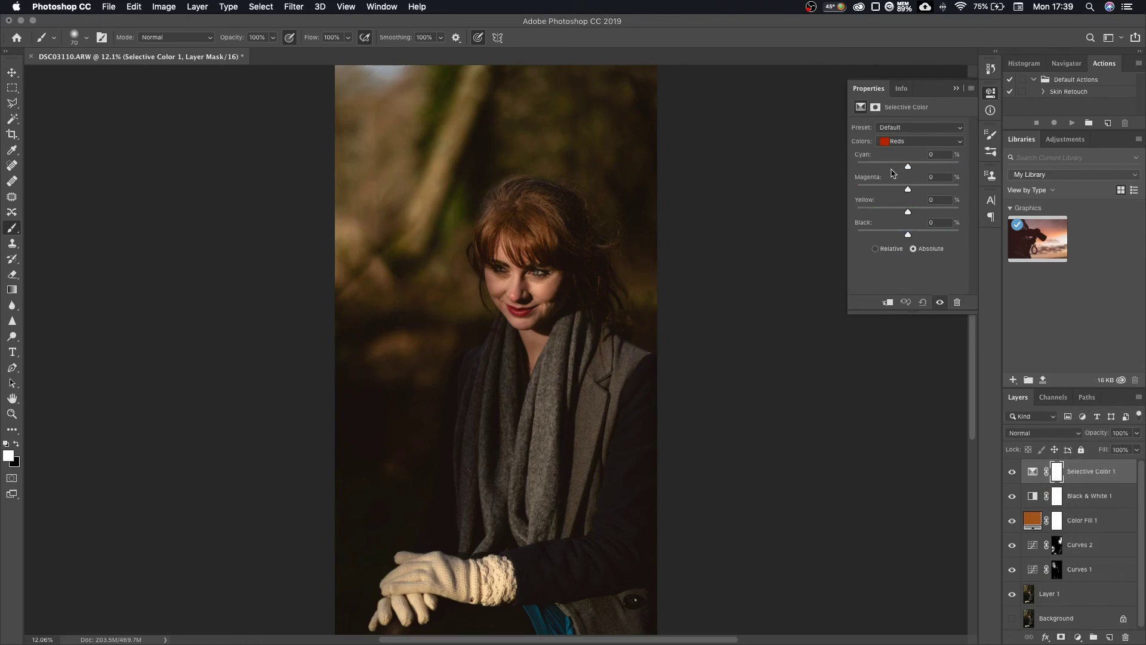
click(908, 142)
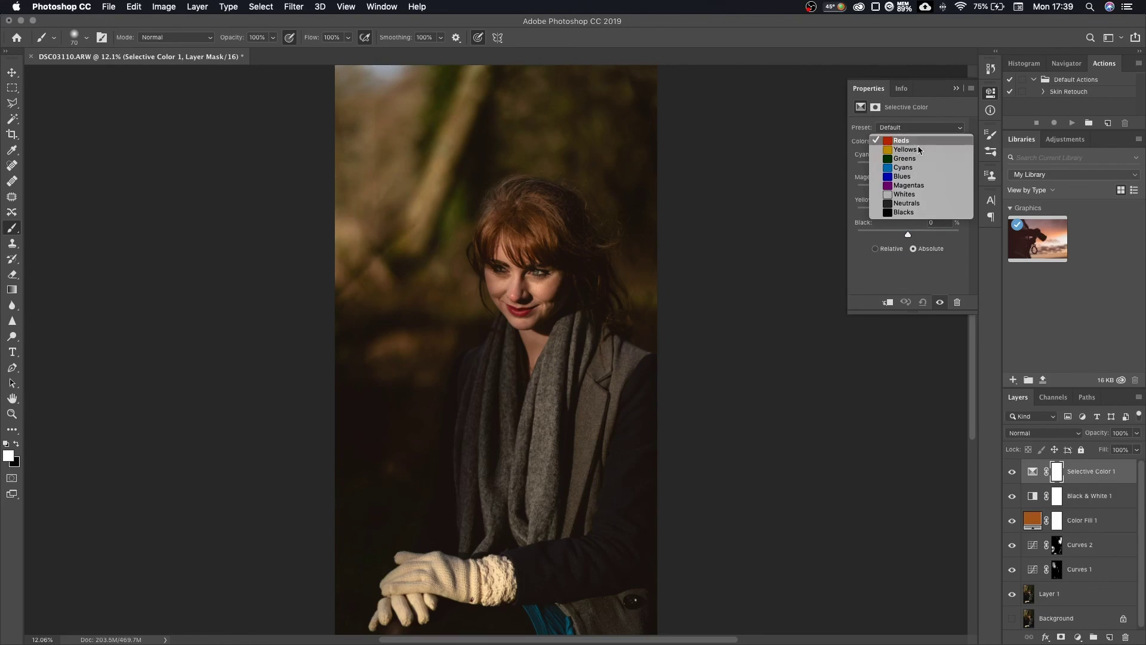
click(920, 141)
drag(909, 169, 907, 170)
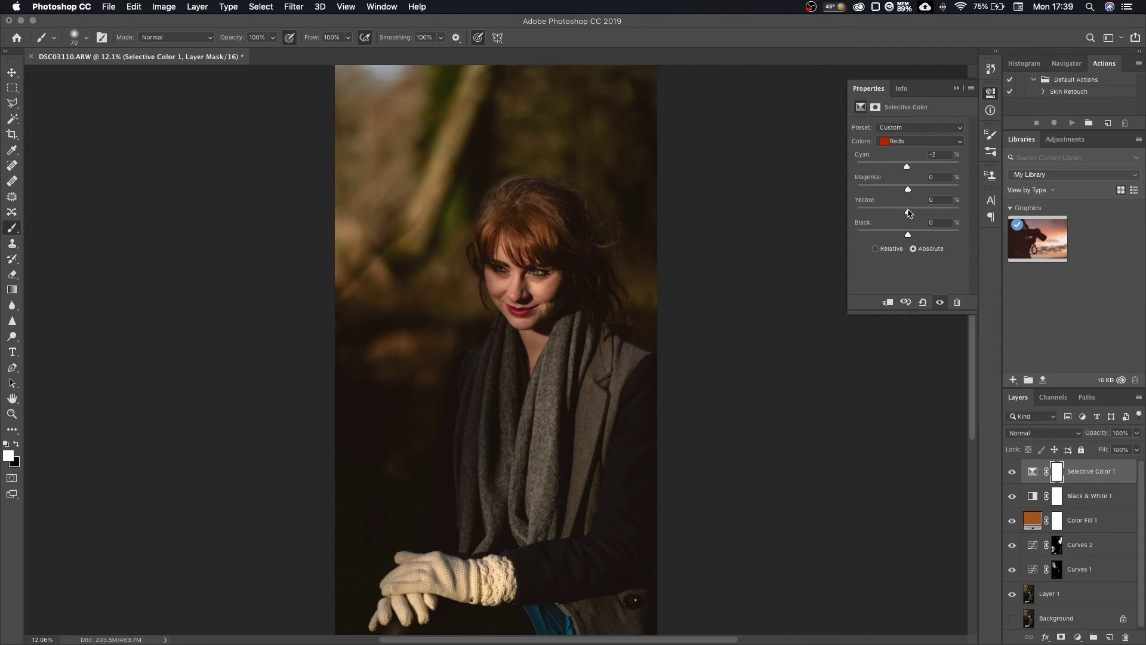
drag(907, 210, 906, 236)
drag(905, 235, 904, 236)
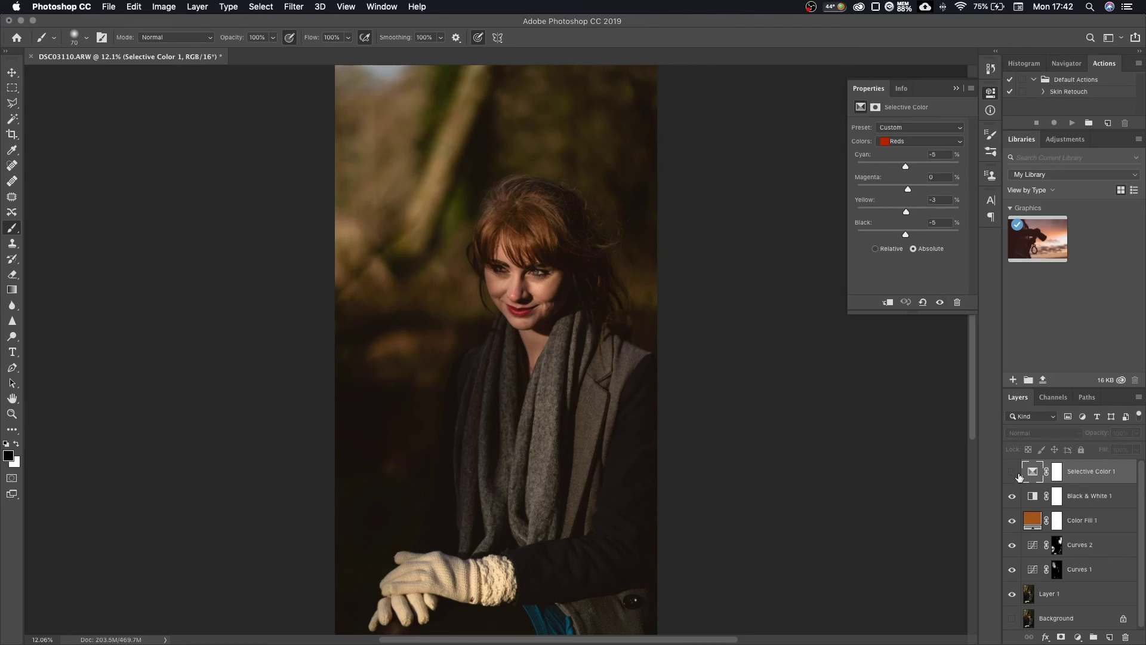
Toggle the Selective Color layer, collapse the adjustment properties, and compare the edit with the Background layer alone
click(1012, 471)
scroll(1141, 537, down, 1)
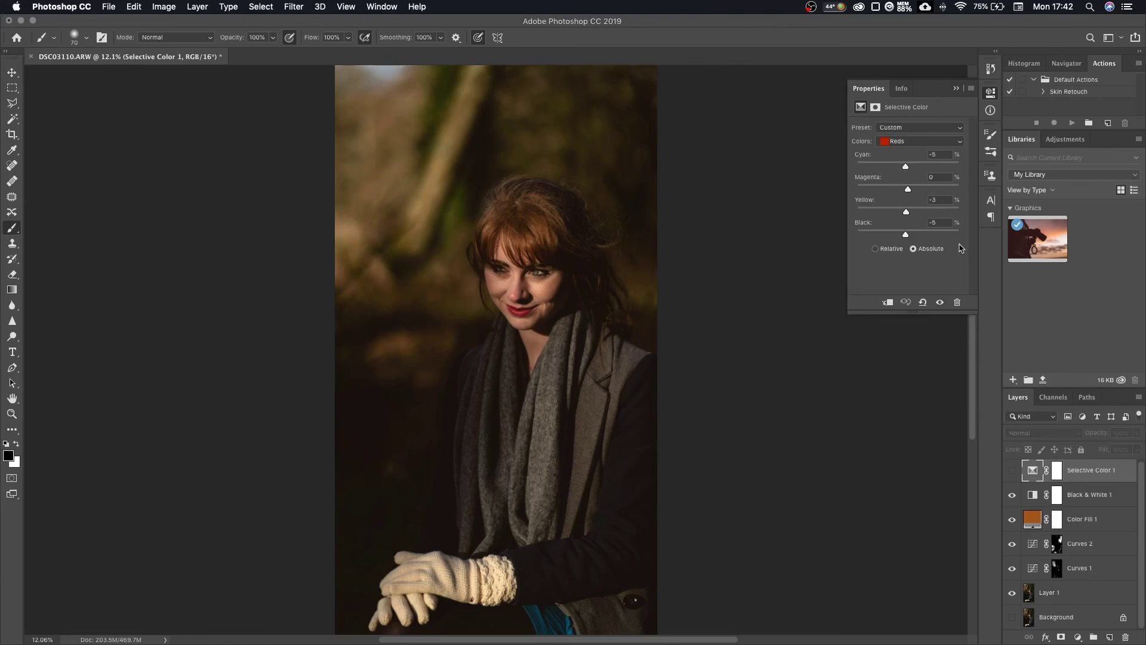
click(957, 89)
alt+click(1017, 620)
alt+click(1016, 621)
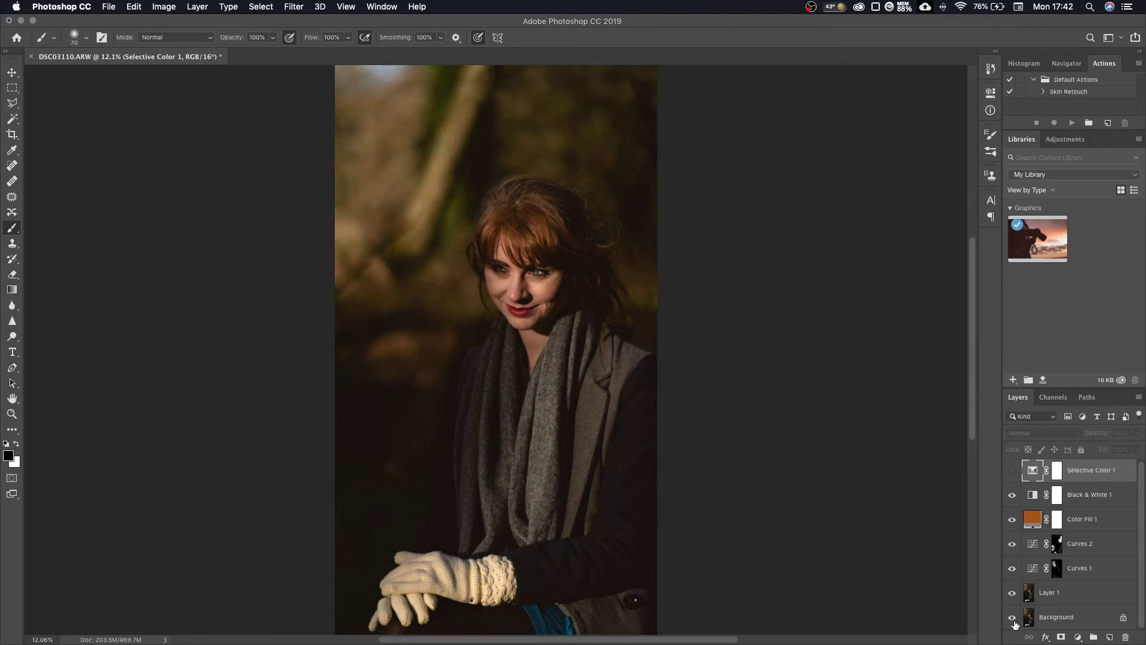